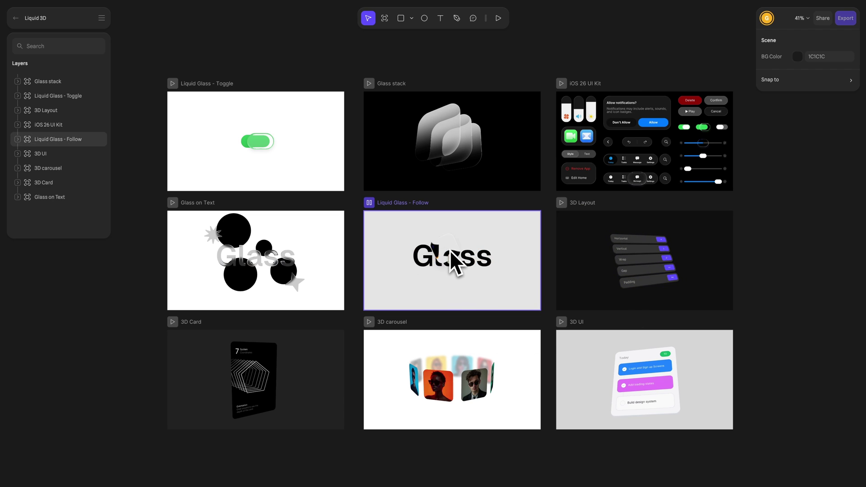
Step: Preview the 3D carousel frame and try switching the Liquid Glass toggle on and off
click(369, 321)
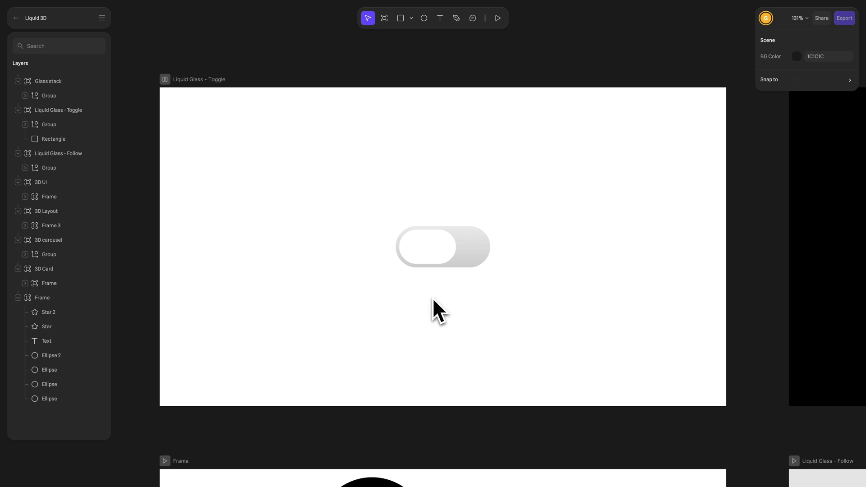
click(435, 262)
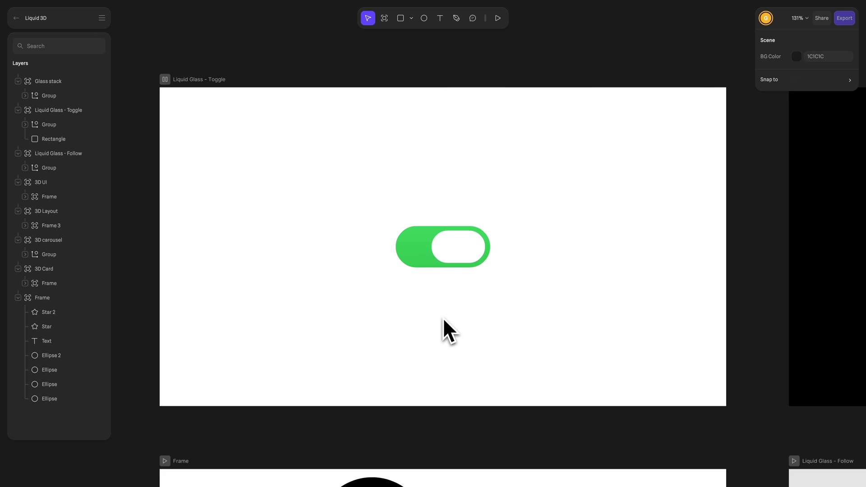
click(462, 248)
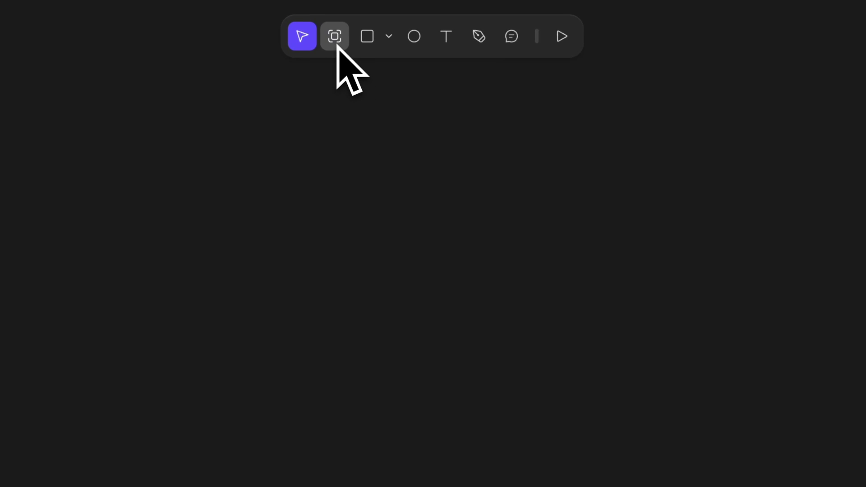
Step: Draw a new frame about 796 × 562 on the empty canvas
click(336, 44)
drag(21, 149, 862, 486)
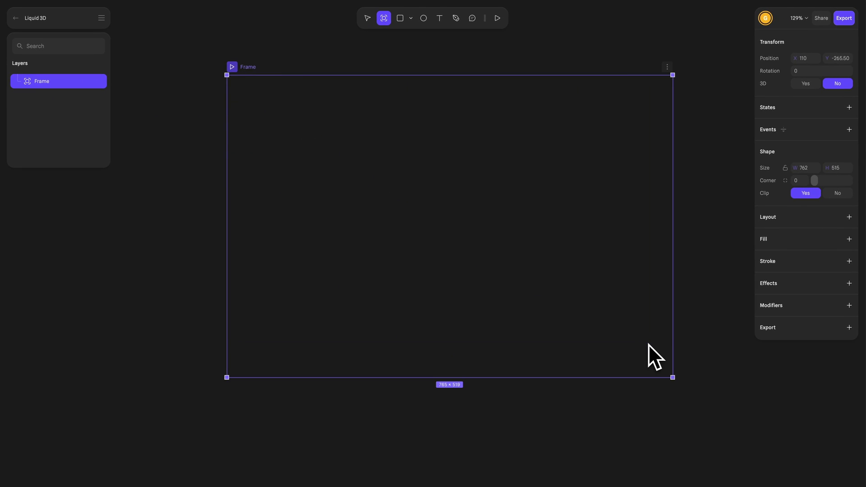
drag(648, 345, 691, 402)
Step: Set the frame's size to 960 wide and 540 high
click(810, 170)
text(9)
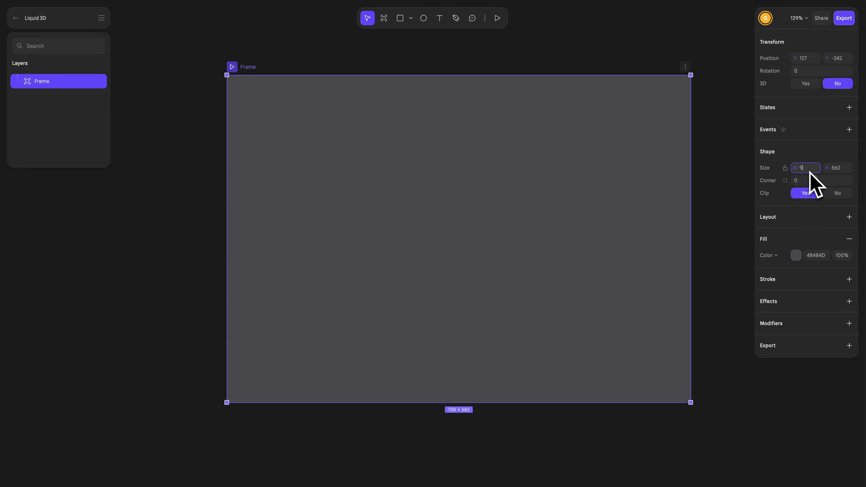
text(60)
key(Return)
click(836, 169)
text(54)
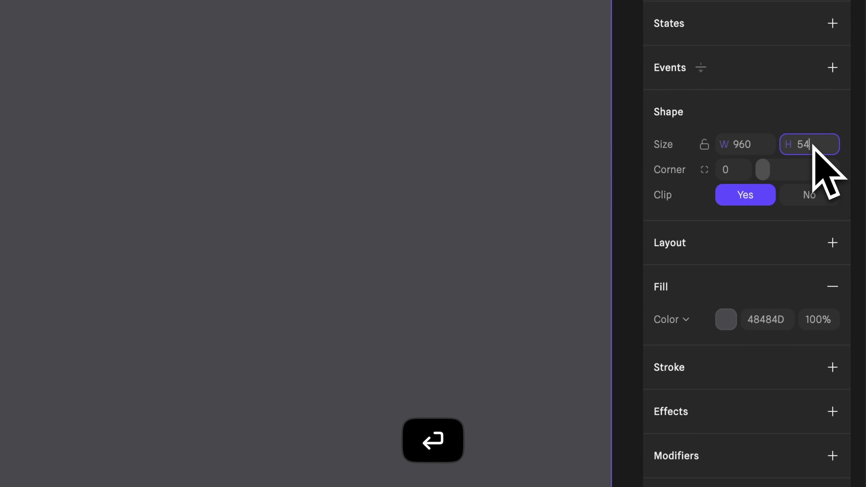
text(0)
key(Return)
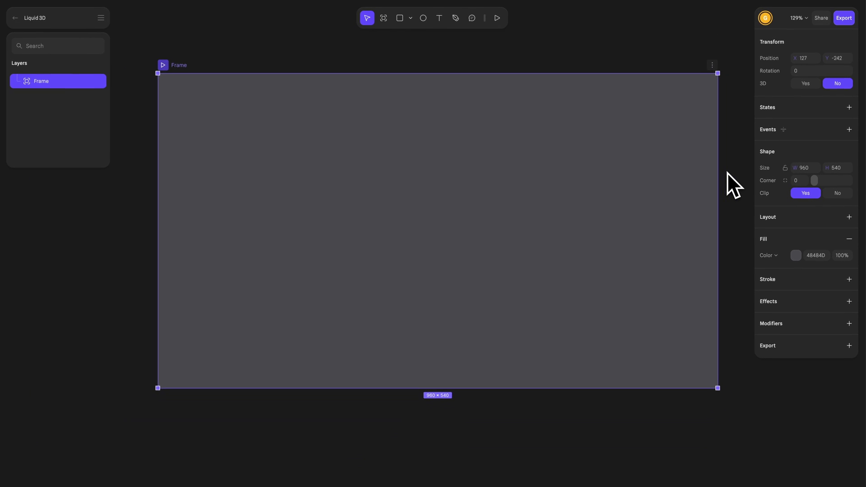
Step: Change the frame's fill color to white, FFFFFF
click(796, 255)
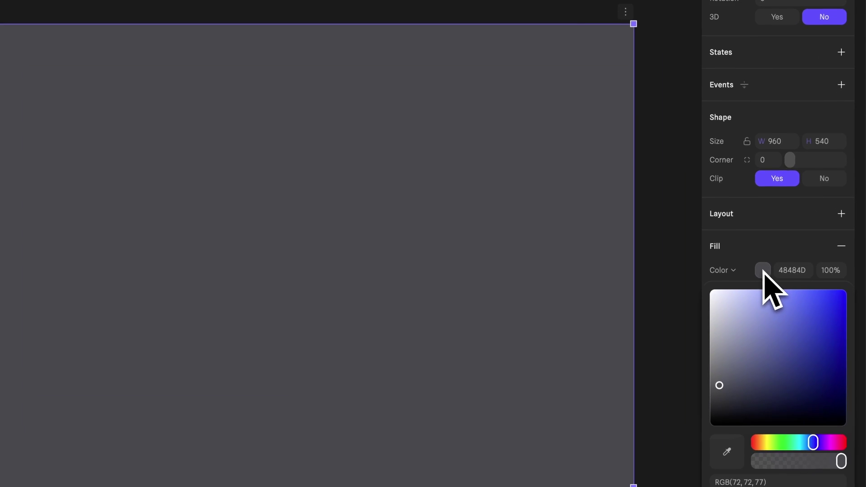
click(782, 311)
drag(781, 311, 723, 236)
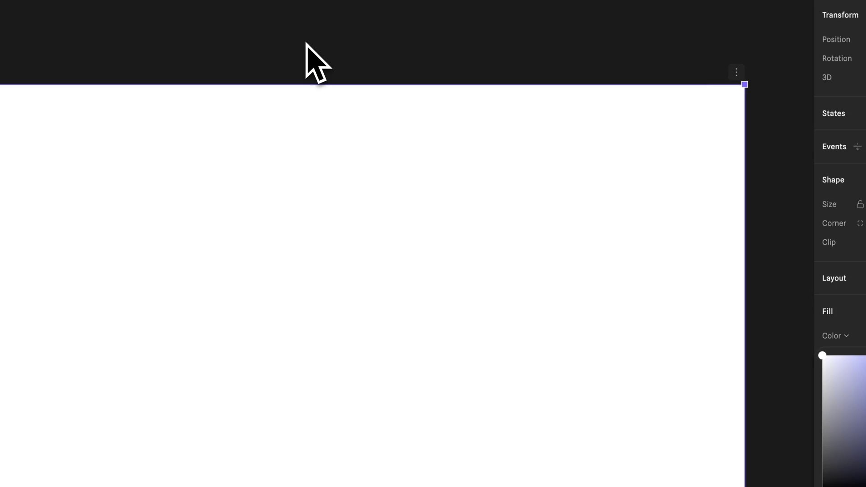
Step: Draw a 160 × 70 rectangle inside the frame and round its corners to 77 to form a pill
click(385, 22)
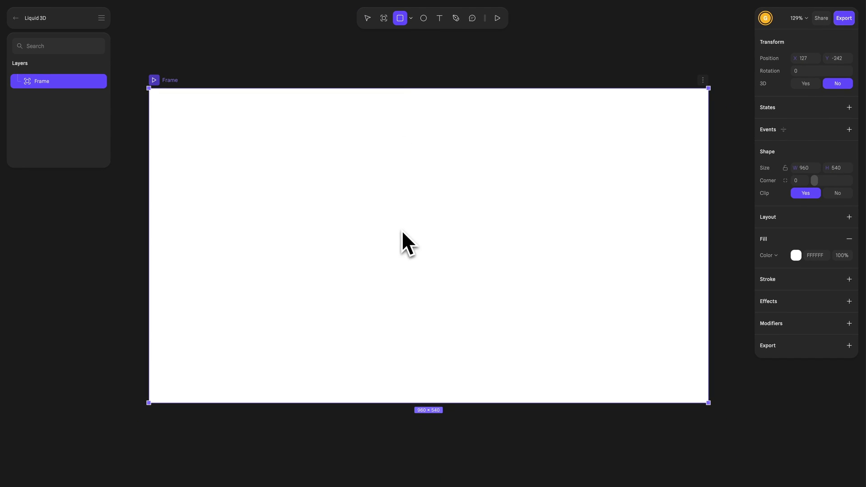
mouse_move(356, 203)
mouse_down()
mouse_move(449, 256)
mouse_move(449, 245)
mouse_up()
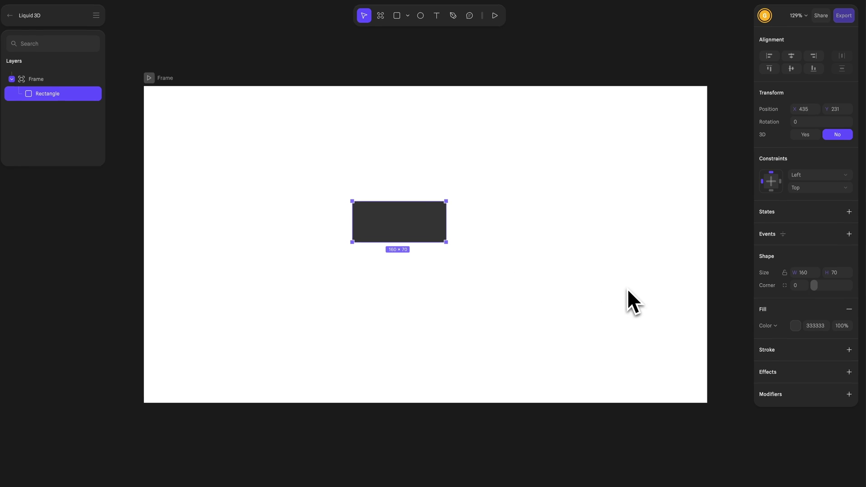
drag(812, 287, 814, 289)
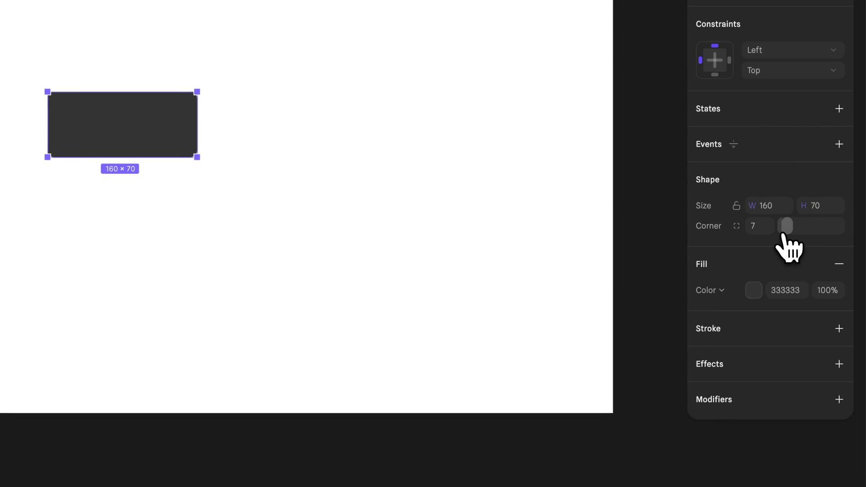
drag(783, 233, 830, 233)
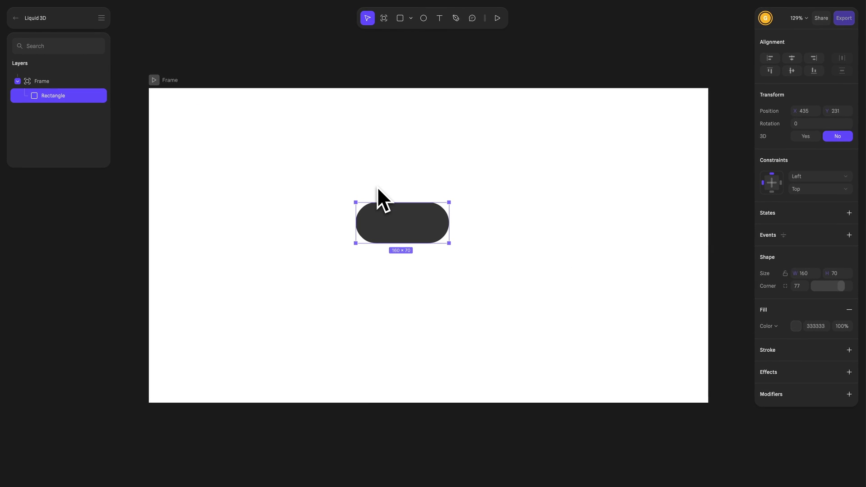
Step: Change the pill's fill to a linear gradient and rotate it to run vertically
ctrl+scroll(377, 187, up, 5)
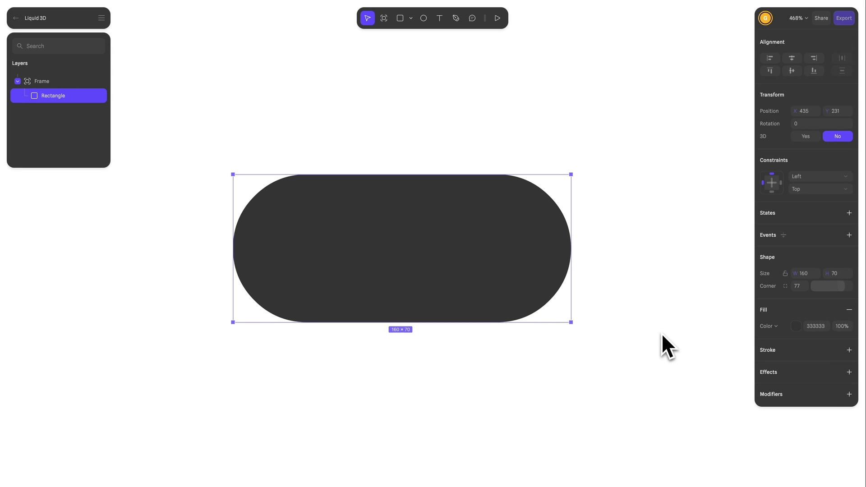
click(767, 326)
click(771, 367)
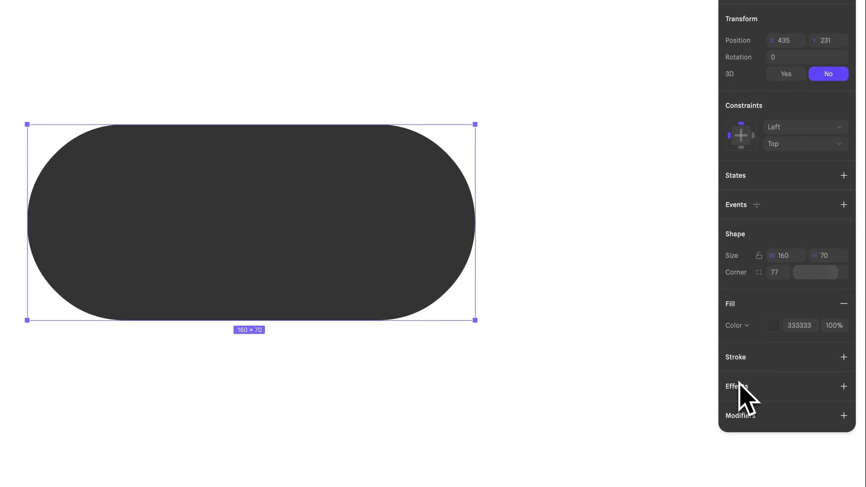
click(772, 326)
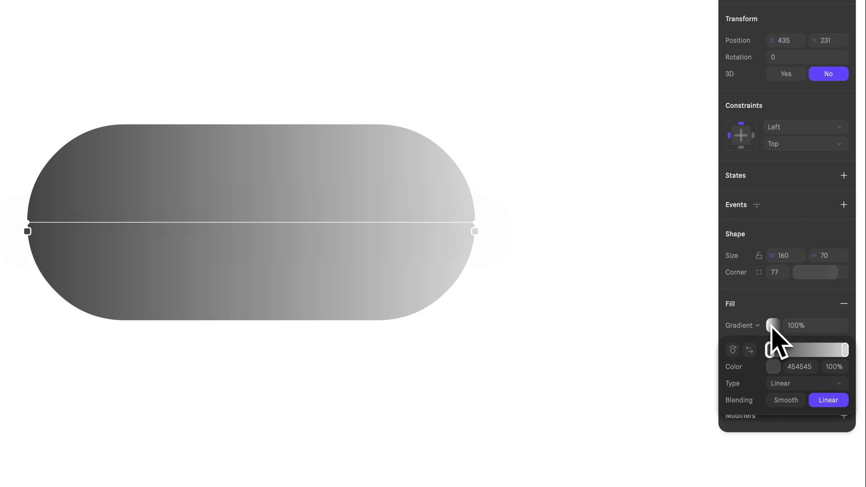
click(732, 350)
Step: Set the pill gradient's first stop to E7E7E7 and its last stop to B9B8B8
click(773, 366)
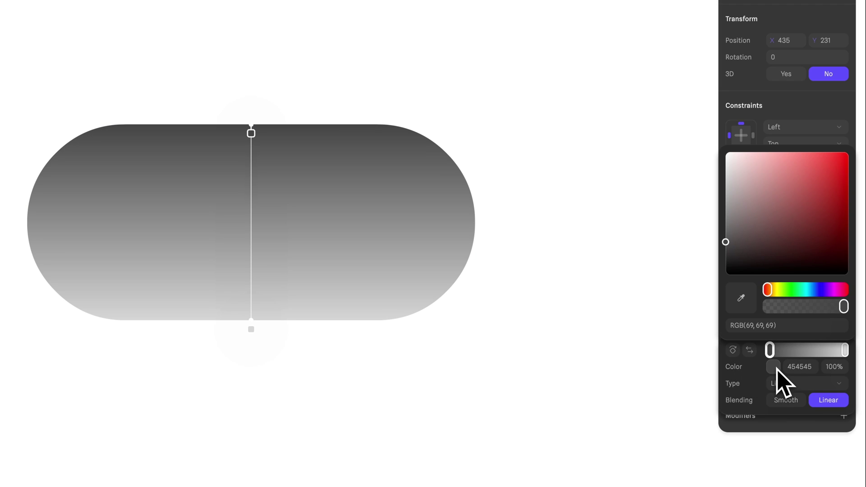
drag(736, 247, 722, 168)
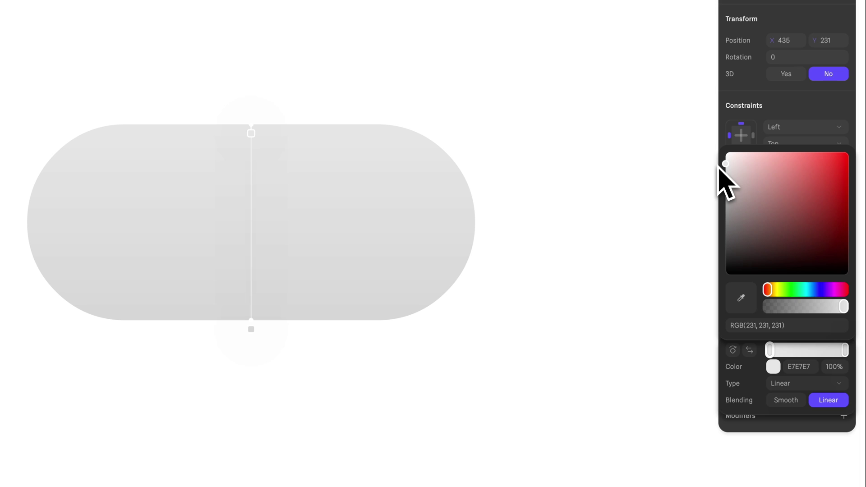
click(845, 351)
click(844, 351)
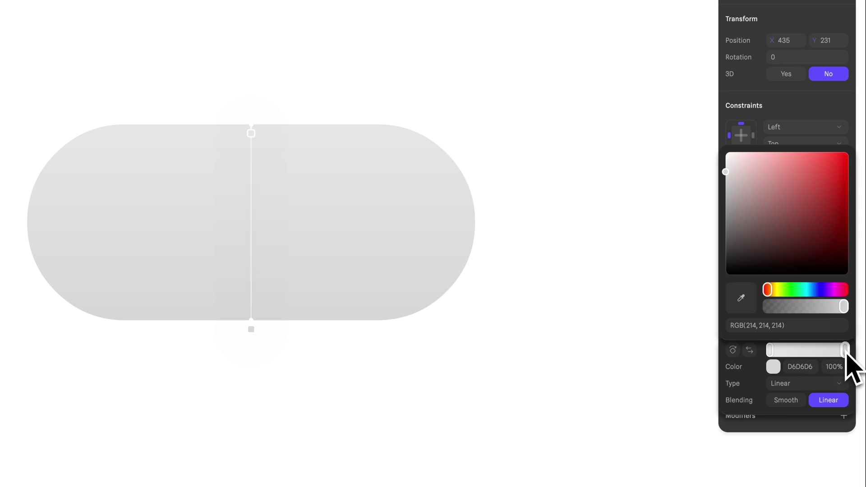
click(727, 177)
drag(727, 178, 727, 182)
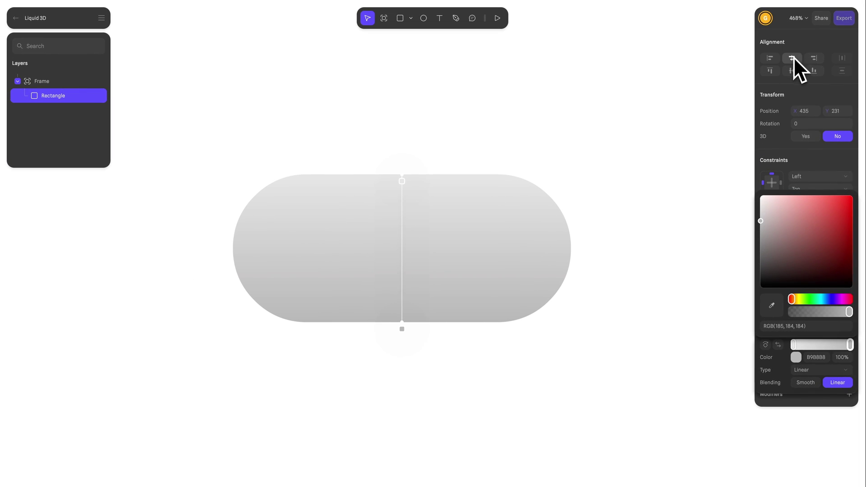
Step: Center the pill horizontally and vertically in the frame
click(793, 59)
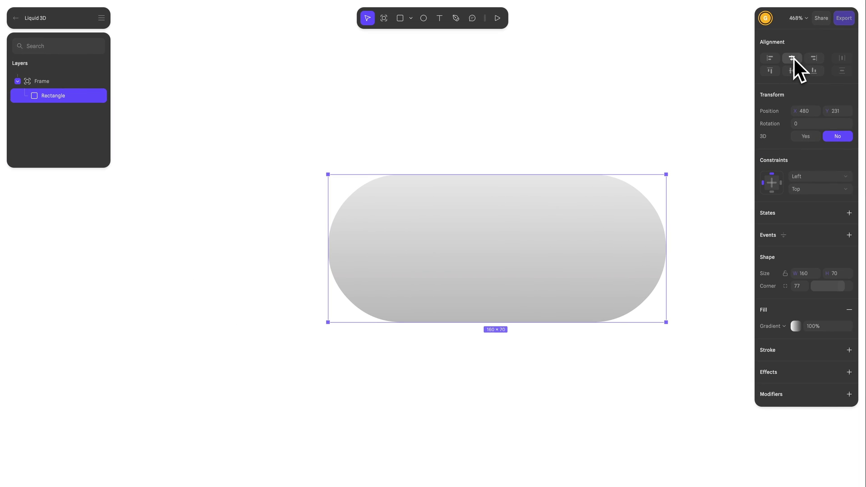
click(791, 71)
scroll(724, 142, down, 3)
scroll(723, 141, right, 2)
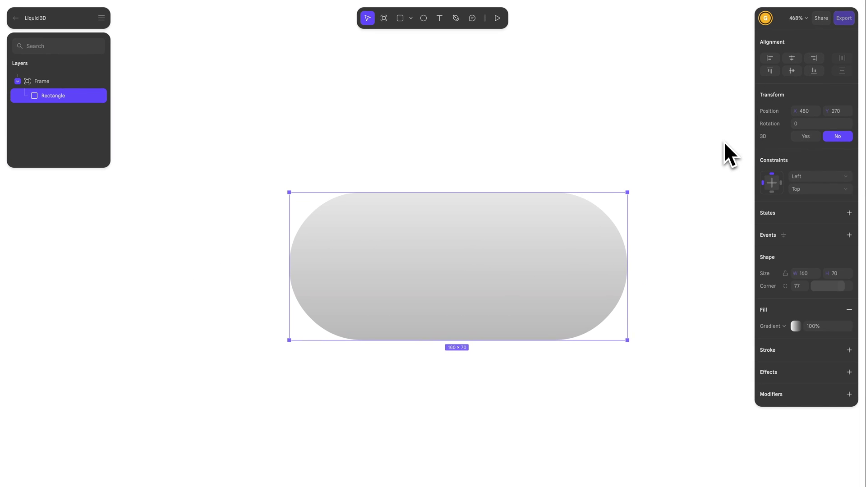
scroll(723, 142, right, 1)
scroll(724, 141, down, 1)
scroll(723, 142, up, 2)
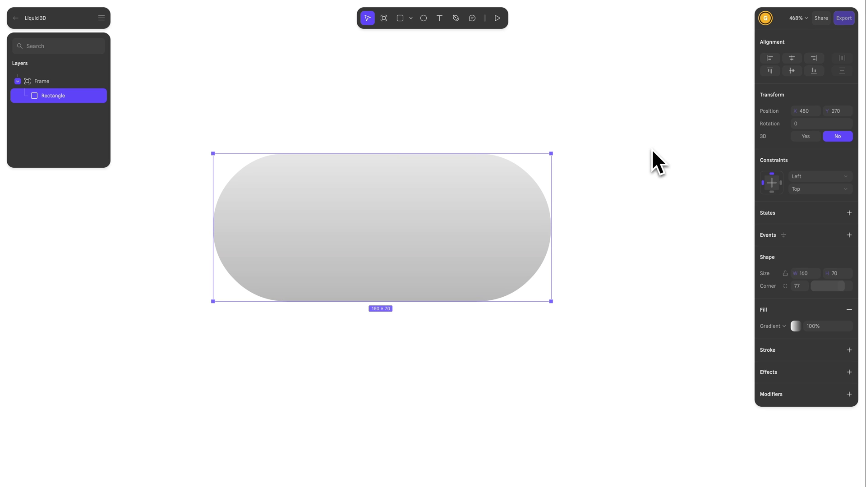
Step: Draw a 96 × 54 rectangle over the gray pill and round its corners to 70 as the toggle knob
click(399, 18)
drag(258, 170, 411, 267)
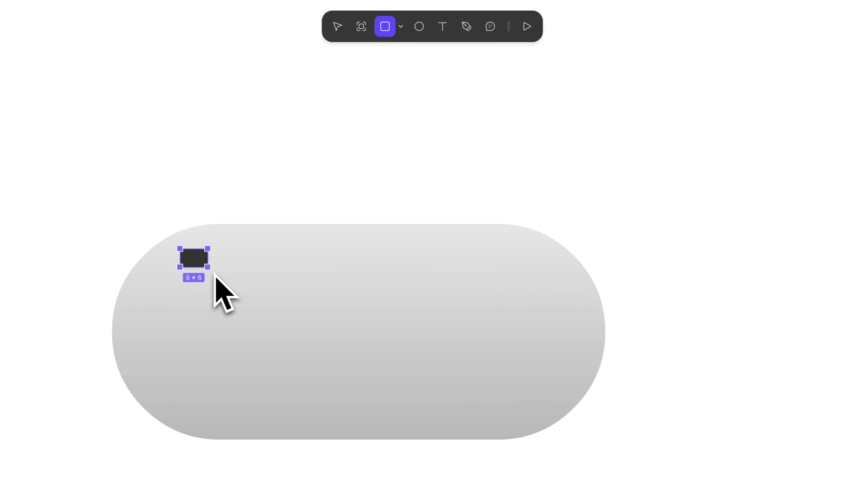
drag(402, 391, 476, 411)
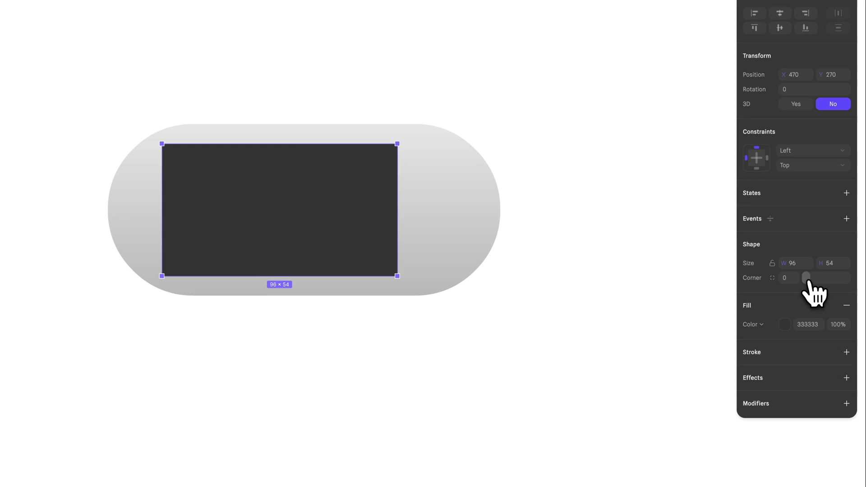
drag(810, 276, 832, 271)
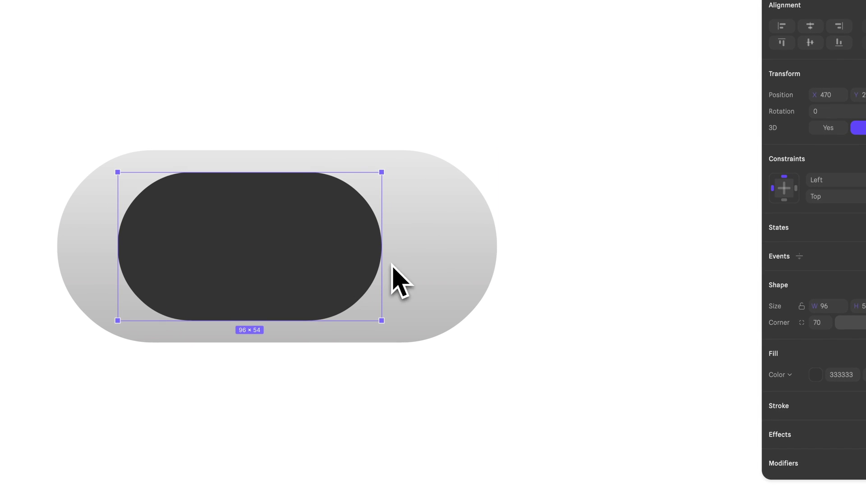
Step: Set the toggle knob's X position to 457
click(830, 95)
text(45)
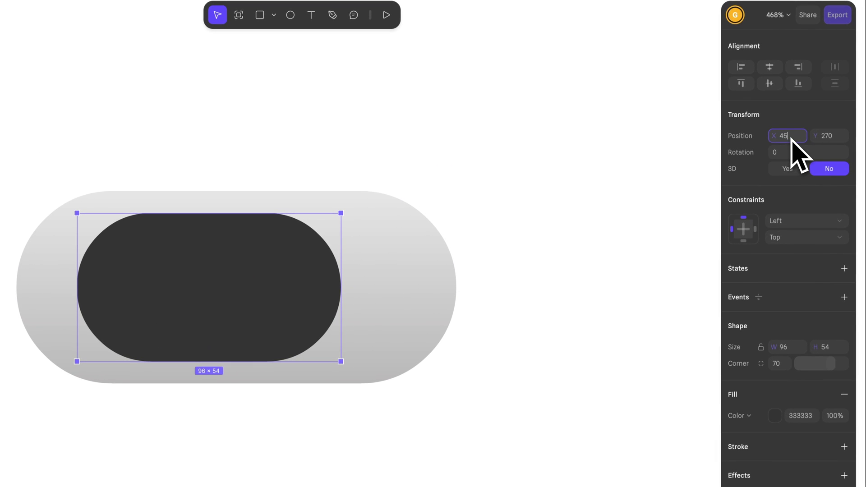
text(7)
key(Return)
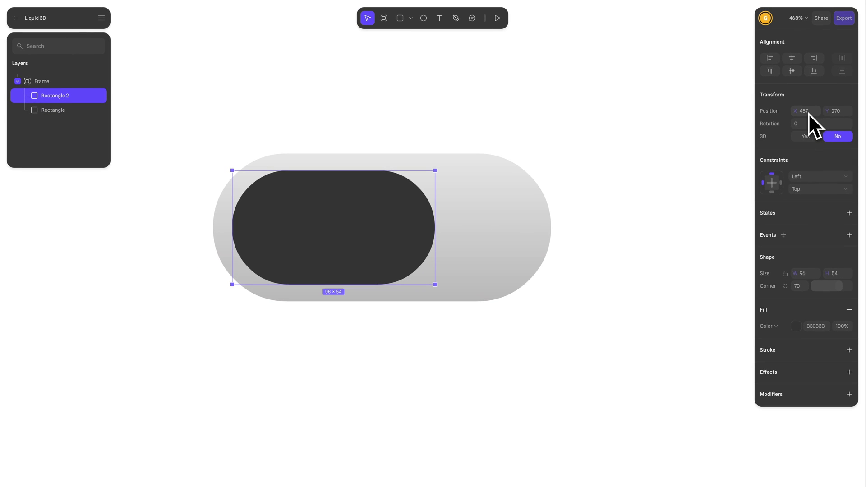
Step: Change the toggle knob's fill to a linear gradient and rotate it to run vertically
click(768, 326)
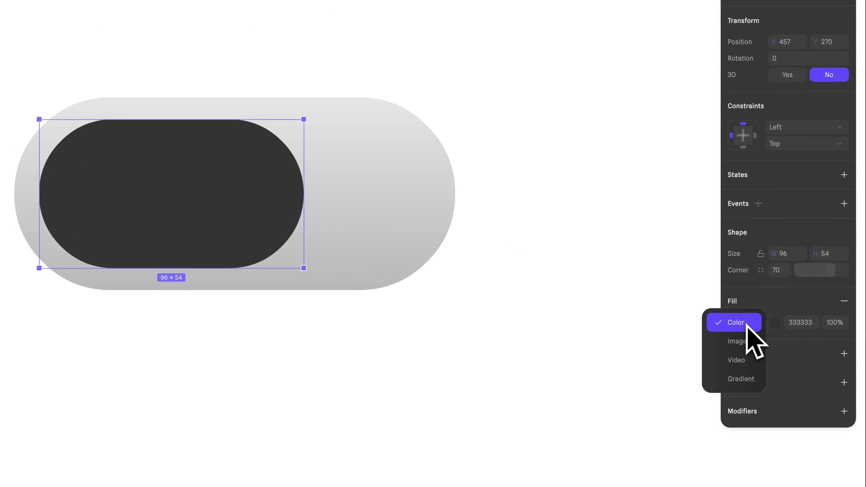
click(772, 366)
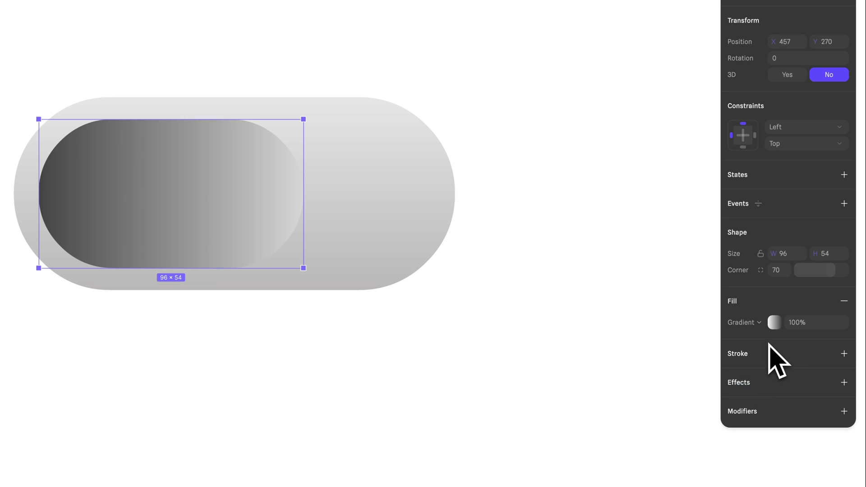
click(774, 322)
click(736, 347)
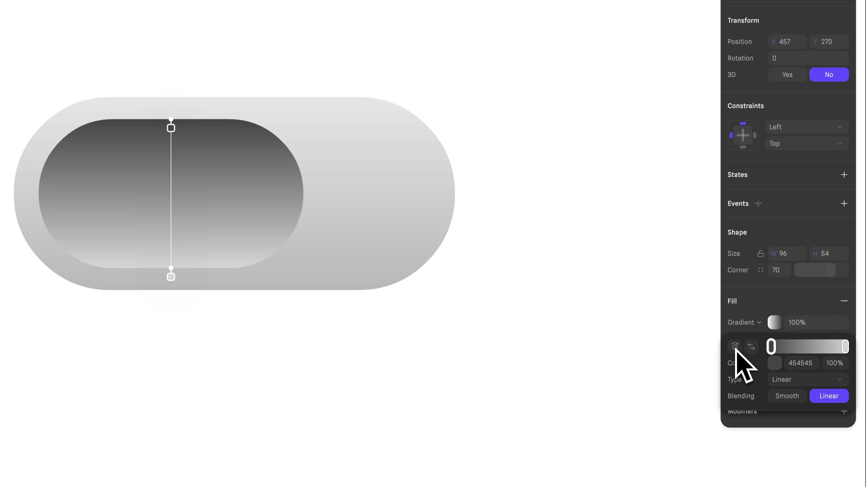
Step: Set both stops of the knob's gradient to white, FFFFFF
click(774, 363)
drag(727, 240, 708, 135)
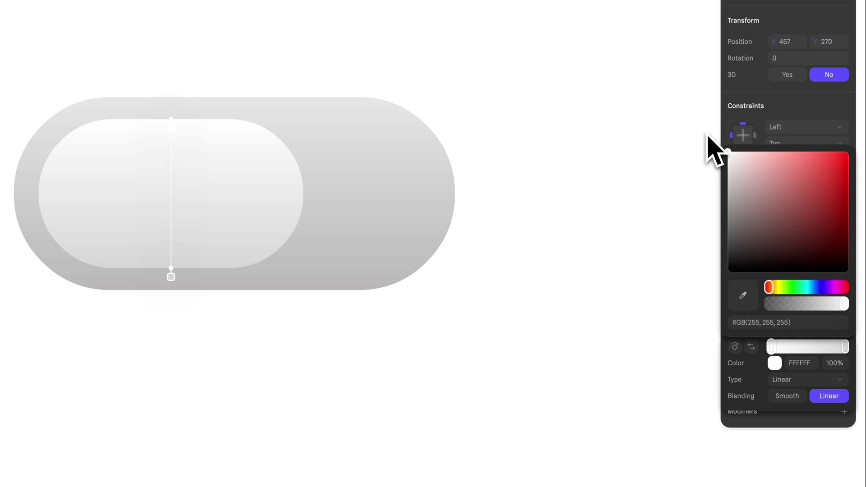
click(845, 348)
click(846, 347)
drag(766, 225, 689, 111)
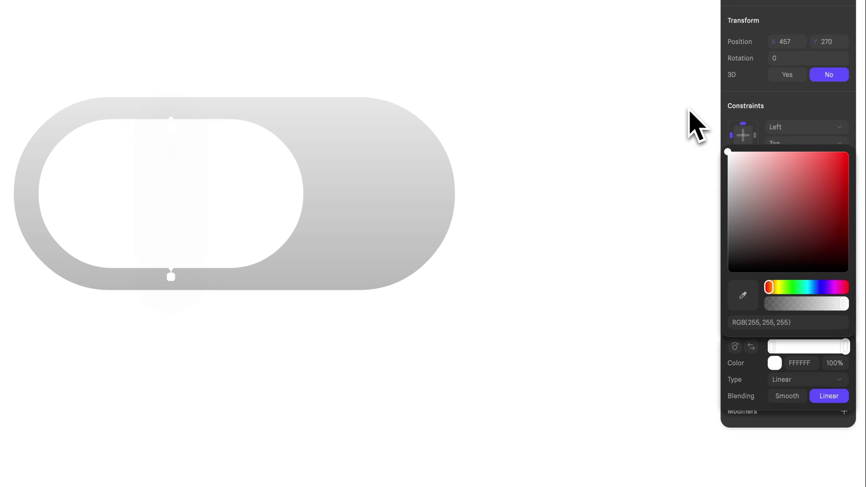
key(Escape)
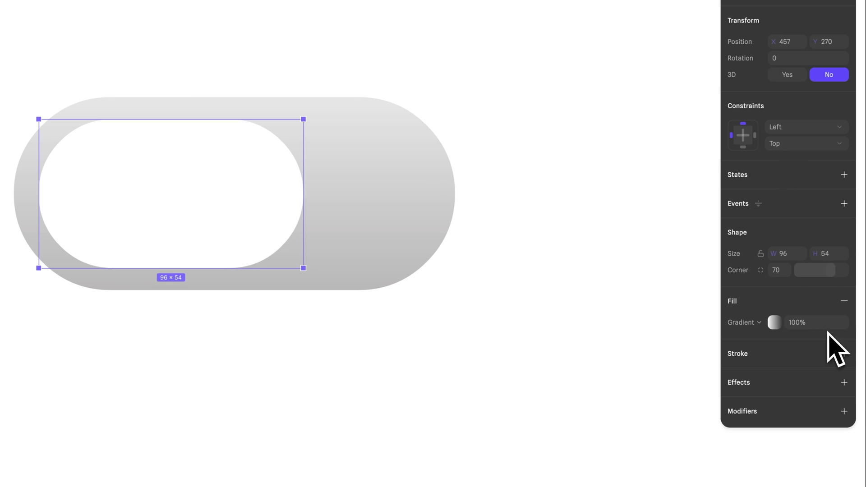
Step: Add a Liquid Glass effect to the toggle knob
click(843, 382)
click(789, 399)
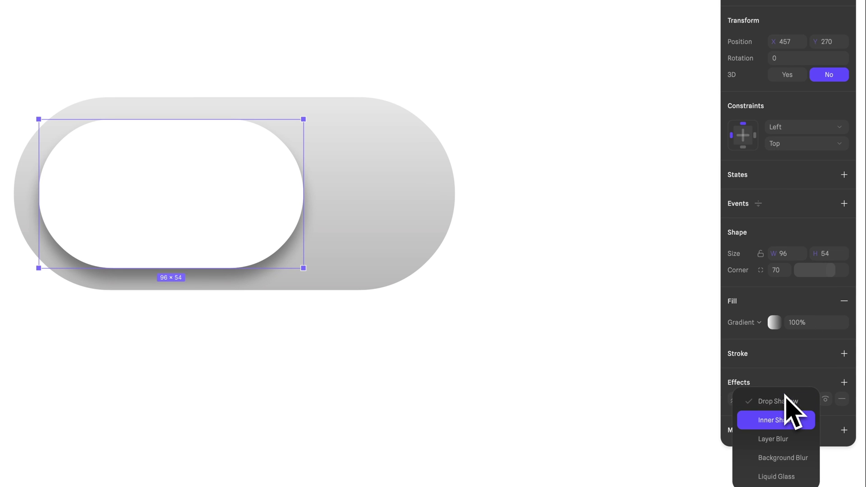
click(787, 475)
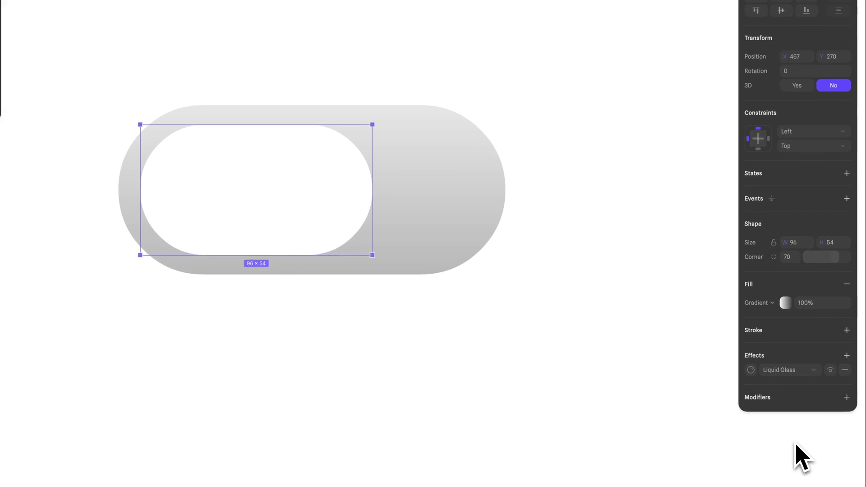
Step: Add a new state to the knob and resize the knob to 146 × 88 in that state
click(849, 213)
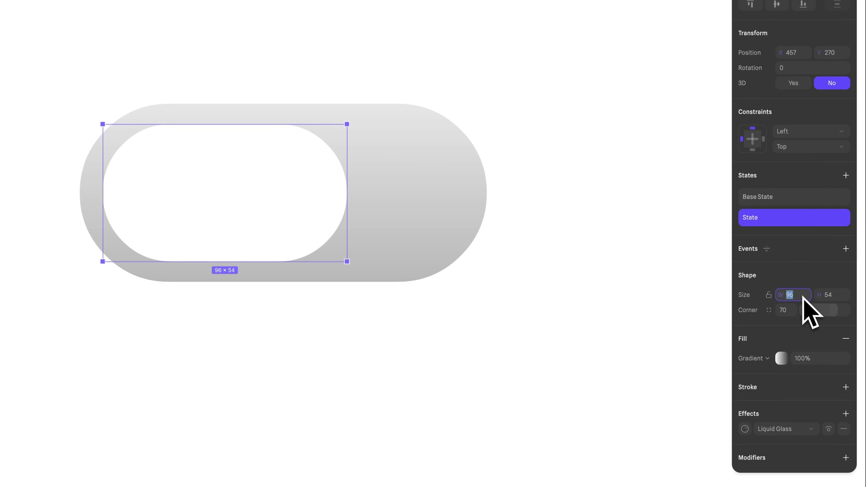
text(6)
key(Return)
click(838, 298)
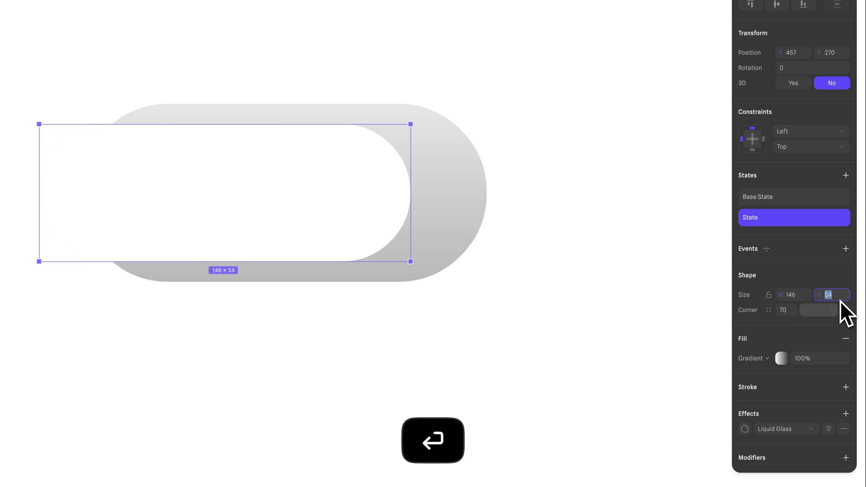
text(88)
key(Return)
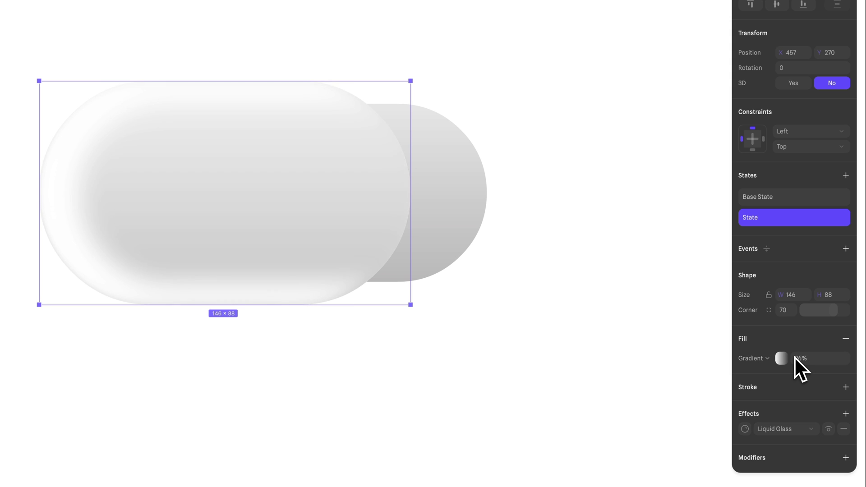
Step: Lower the knob state's gradient fill opacity to 20% and change its first gradient stop to gray B3B3B3
drag(794, 356, 794, 358)
click(781, 358)
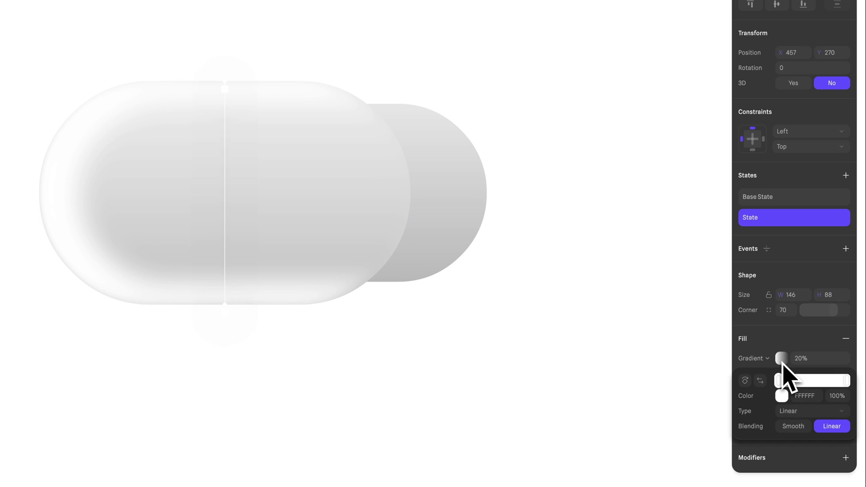
click(782, 396)
click(741, 210)
drag(737, 214, 730, 236)
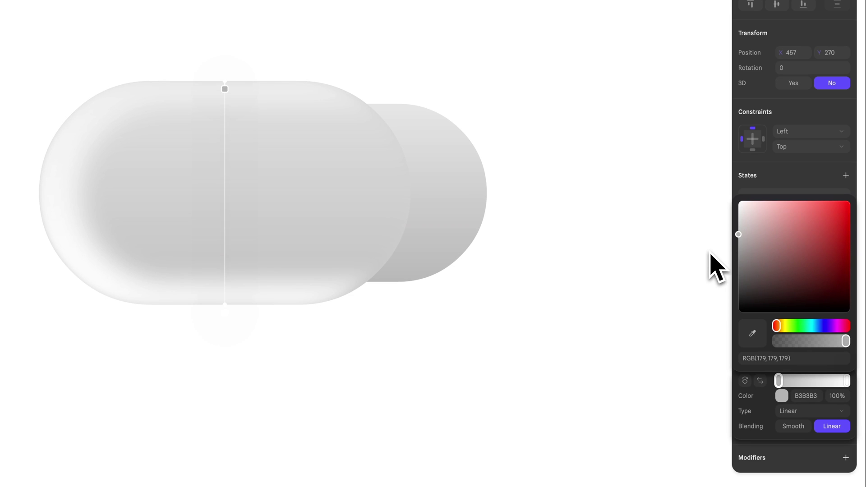
click(792, 177)
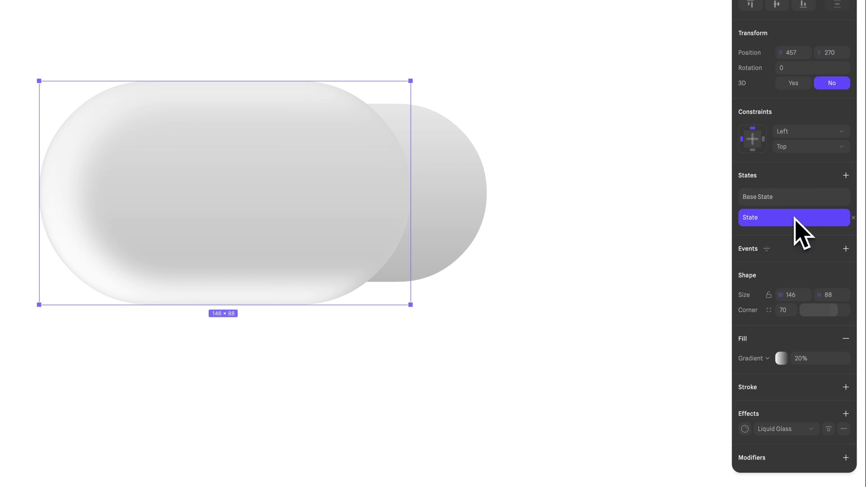
Step: Set the blur of the knob's Liquid Glass effect to 0
click(745, 428)
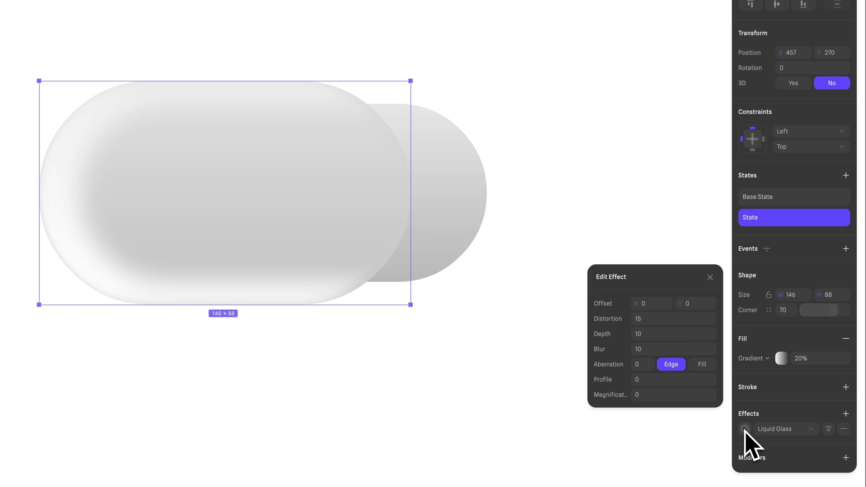
click(632, 350)
text(0)
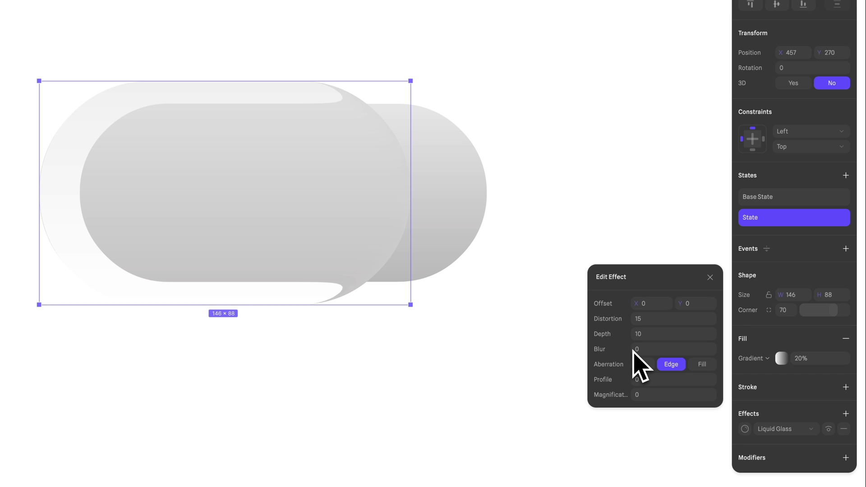
Step: Raise the Liquid Glass distortion to 30
click(637, 321)
text(20)
key(Return)
key(Up)
key(Up)
key(Up)
key(Up)
key(Up)
key(Up)
key(Up)
key(Up)
key(Up)
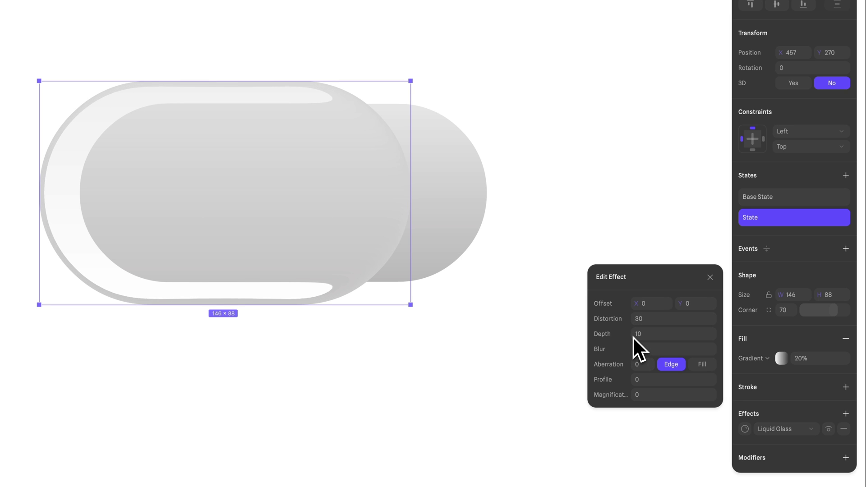
Step: Set the Liquid Glass depth to 12 and the magnification to -100
click(632, 337)
key(Up)
key(Up)
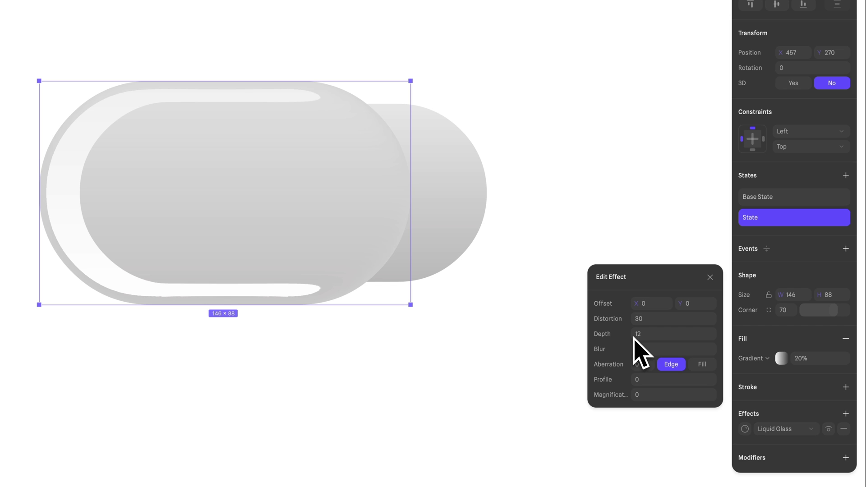
click(632, 399)
text(100)
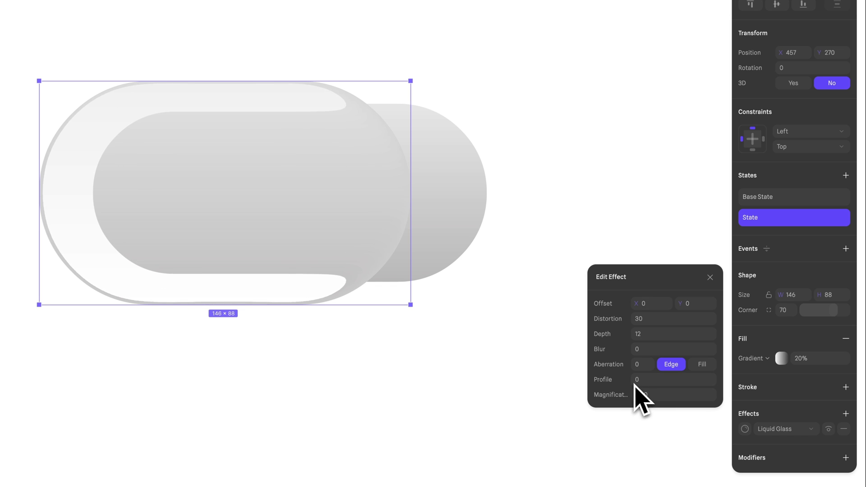
Step: Set the Liquid Glass profile to 63 and switch the aberration mode to Fill
key(BackSpace)
text(20)
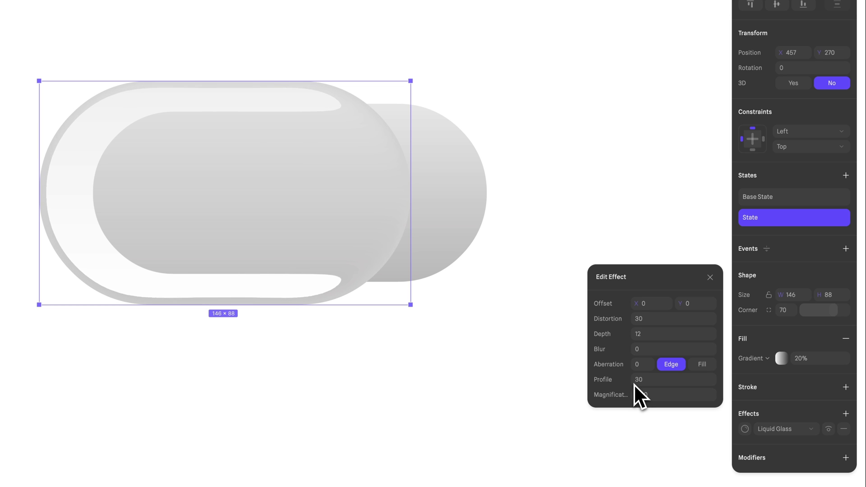
key(BackSpace)
key(BackSpace)
text(54)
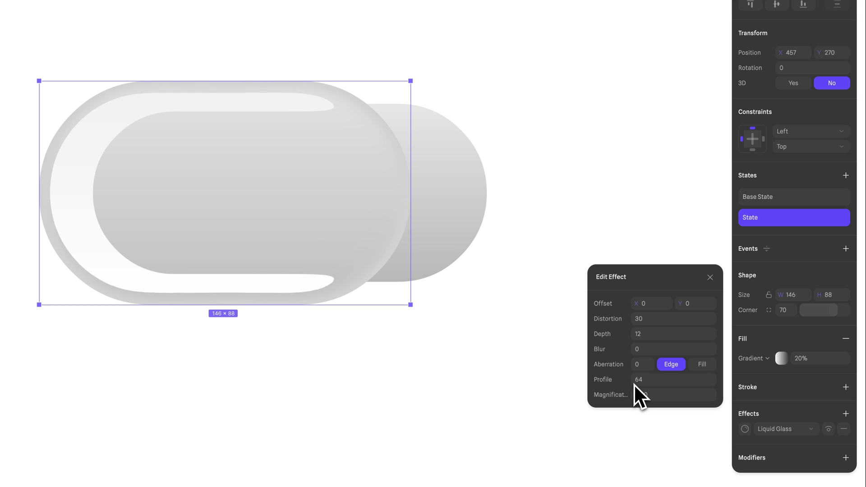
key(BackSpace)
text(3)
drag(636, 303, 637, 303)
click(701, 363)
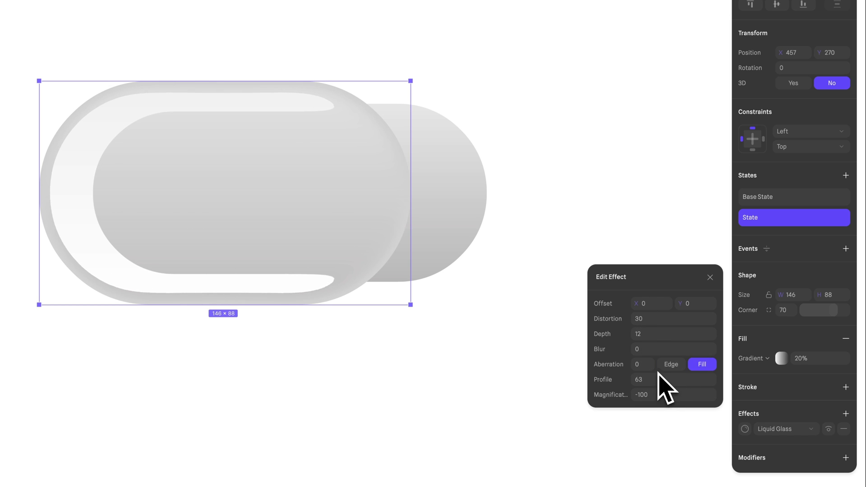
Step: Try a Liquid Glass blur of 10 on the knob and return it to 0
click(634, 352)
text(10)
key(BackSpace)
key(BackSpace)
text(0)
Step: Add a drop shadow to the knob state and set its vertical offset to 8
click(845, 414)
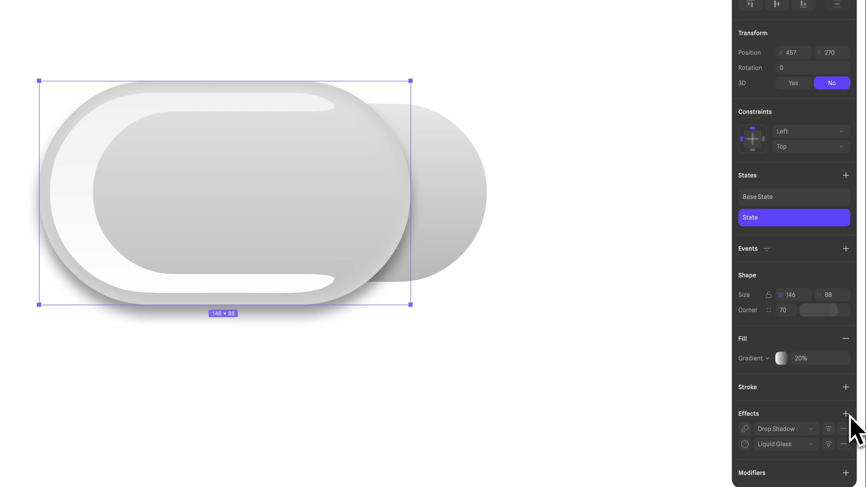
click(745, 428)
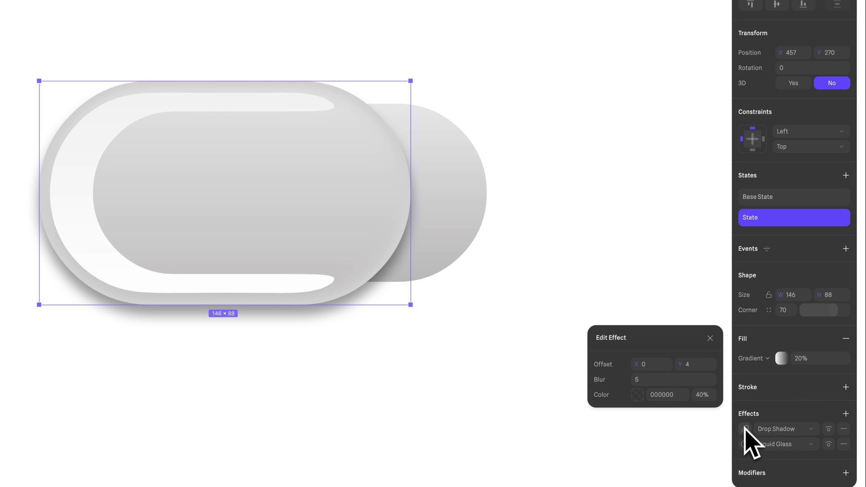
click(693, 364)
text(8)
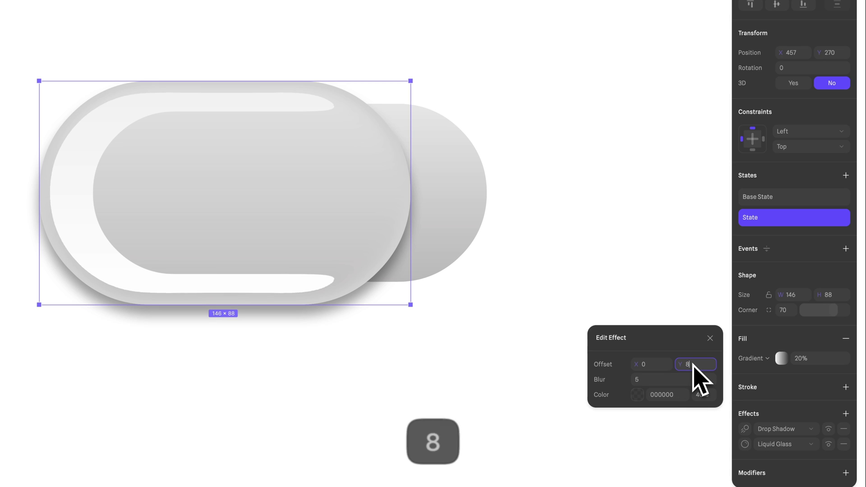
key(Return)
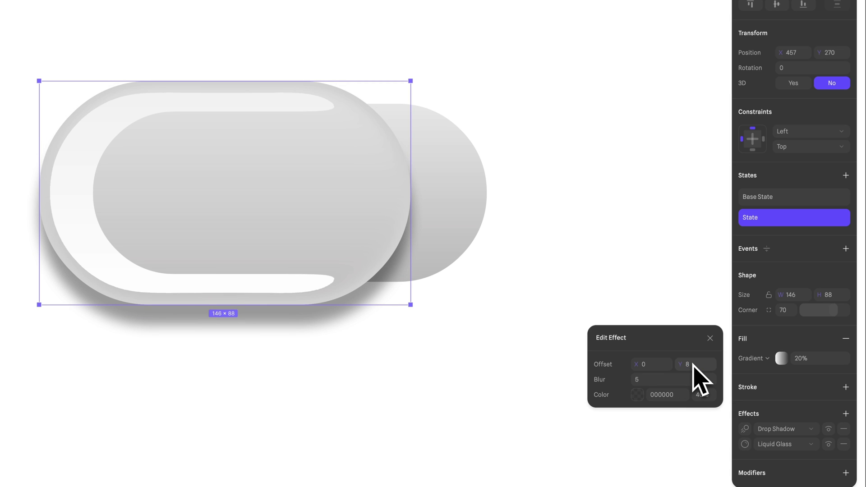
Step: Soften the drop shadow with a blur of 20 and a color opacity of 10%
click(680, 379)
text(20)
key(Return)
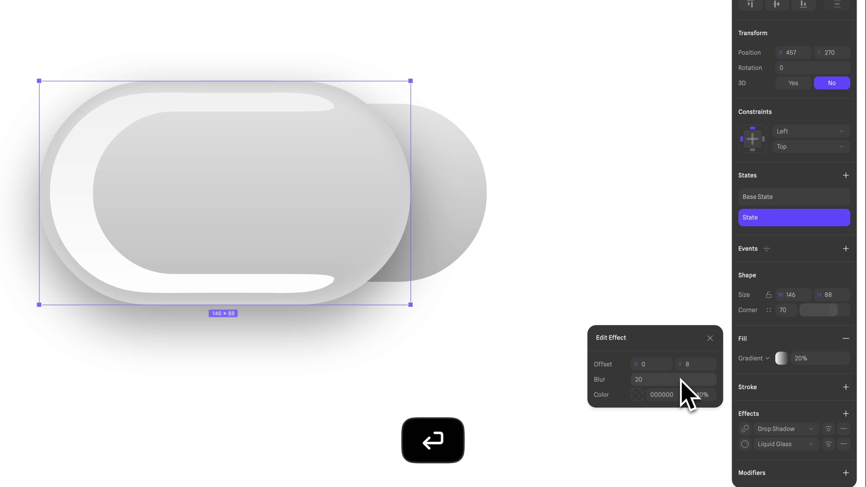
click(709, 398)
text(10)
key(Return)
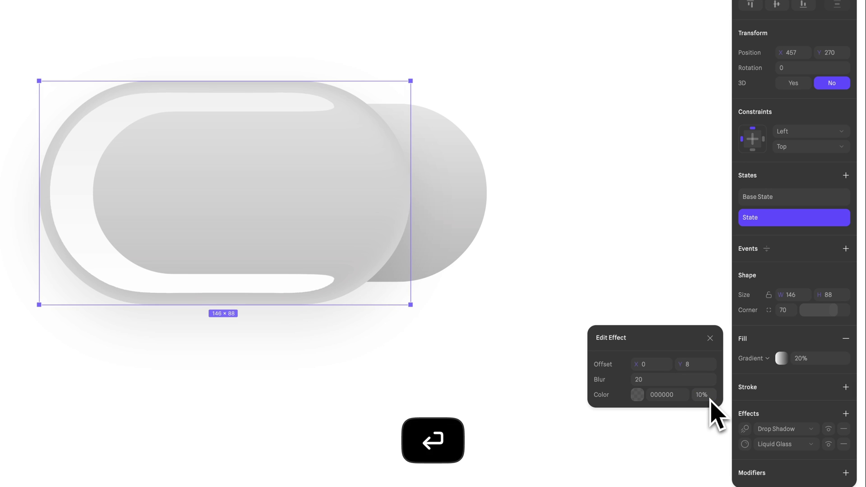
Step: Add an inner shadow to the knob state with a vertical offset of -5
click(846, 413)
click(809, 428)
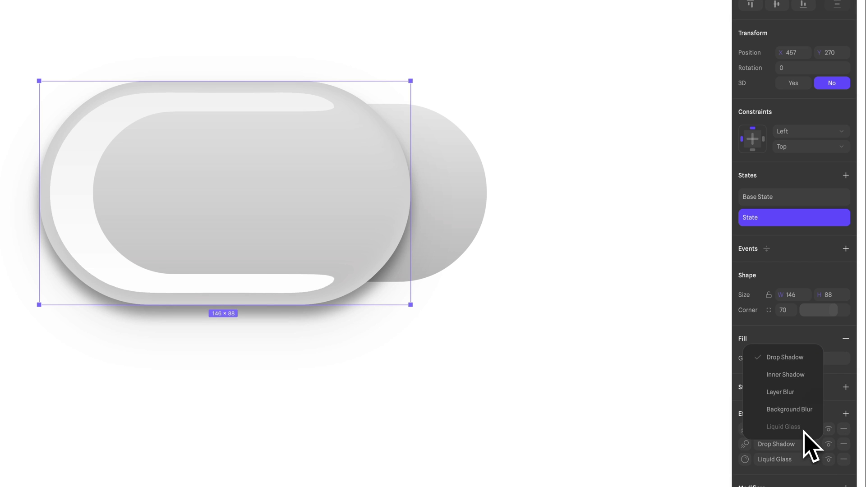
click(787, 376)
click(746, 429)
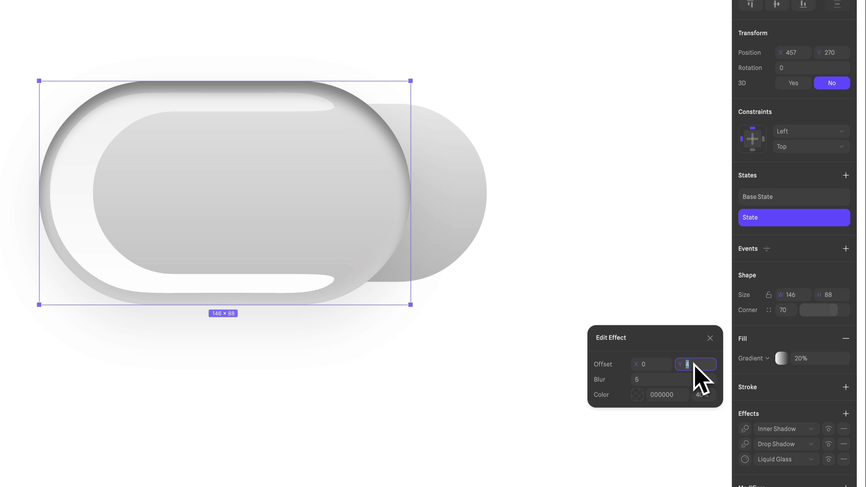
text(-5)
key(Return)
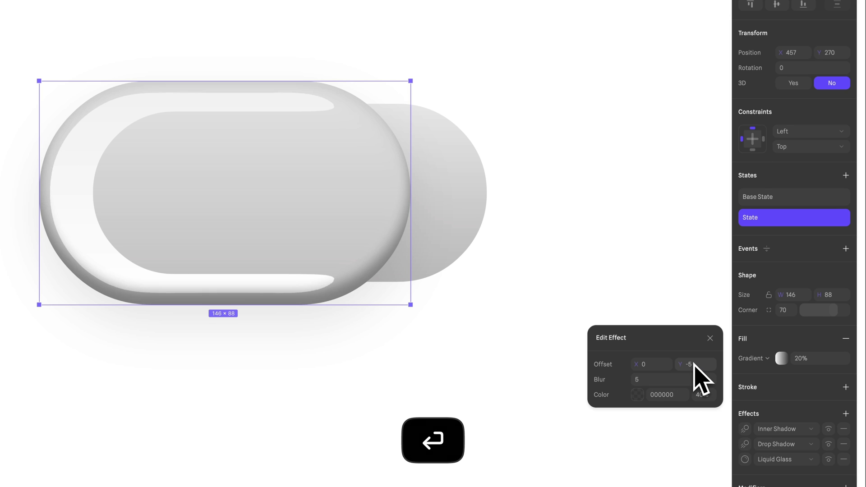
Step: Set the inner shadow's blur to 6 and its color to white, FFFFFF
click(680, 380)
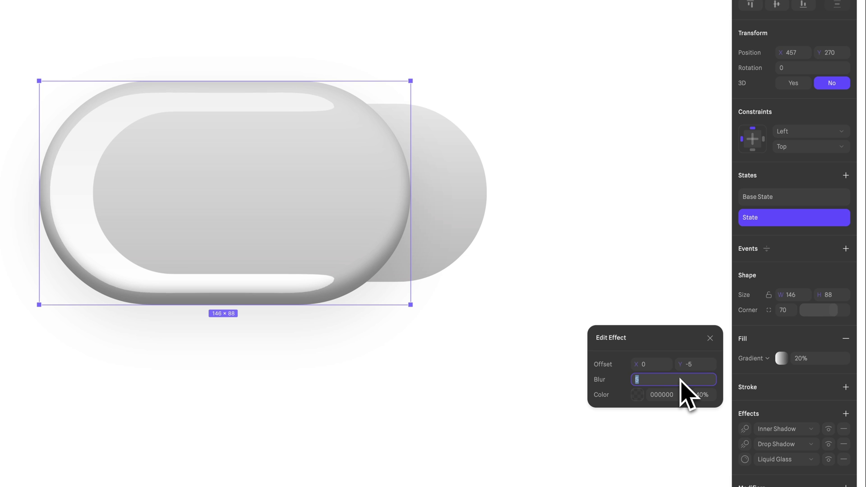
text(6)
key(Return)
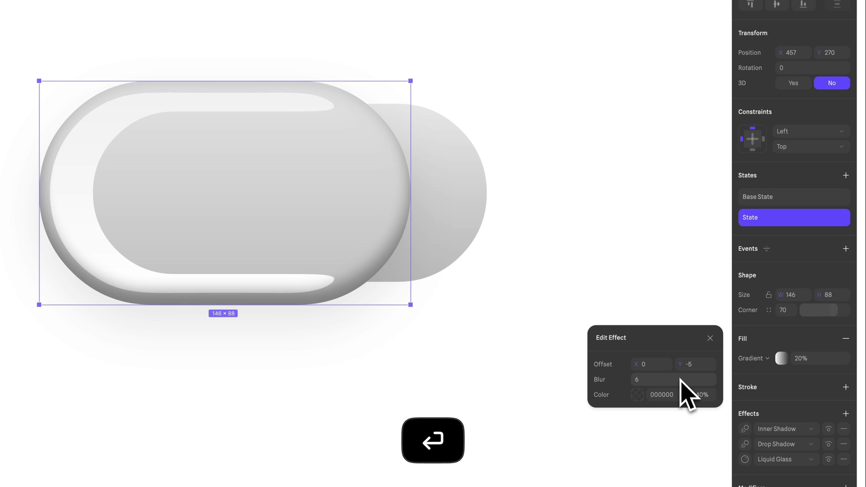
click(638, 395)
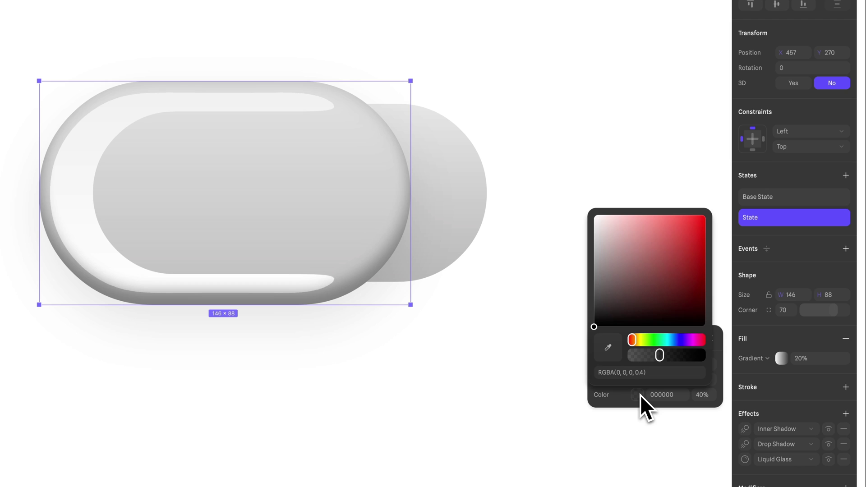
drag(629, 321, 531, 205)
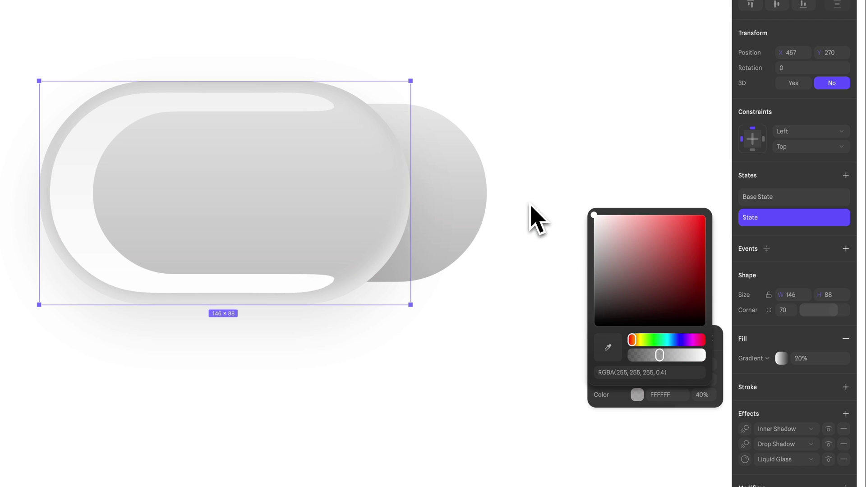
Step: Add a second inner shadow to the knob state
click(845, 414)
click(845, 414)
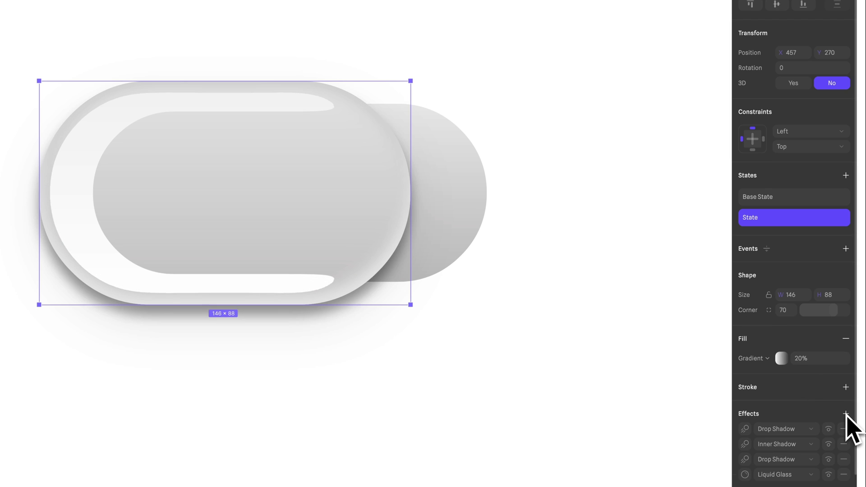
click(809, 428)
click(789, 377)
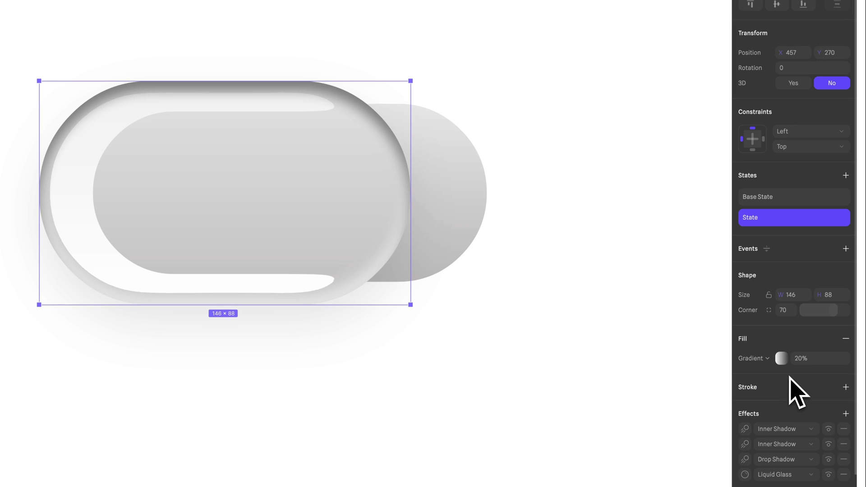
Step: Set the second inner shadow's offset to X 1, Y 1 and its blur to 0
click(746, 429)
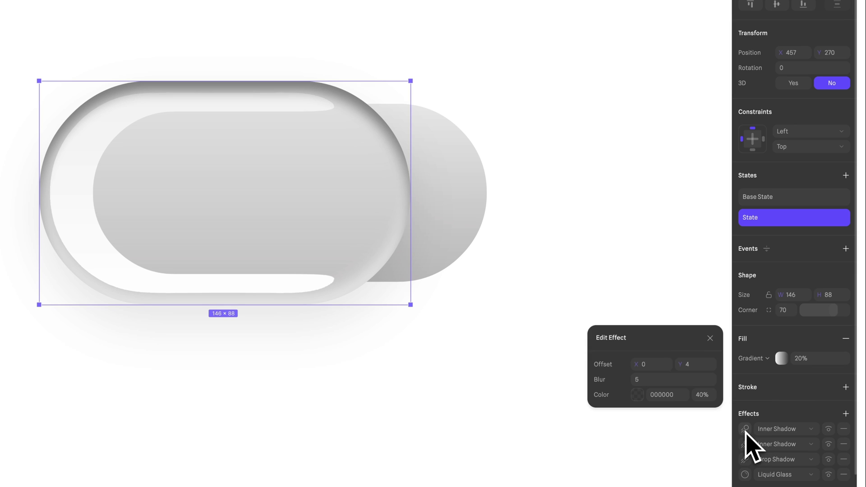
click(651, 366)
text(1)
key(Return)
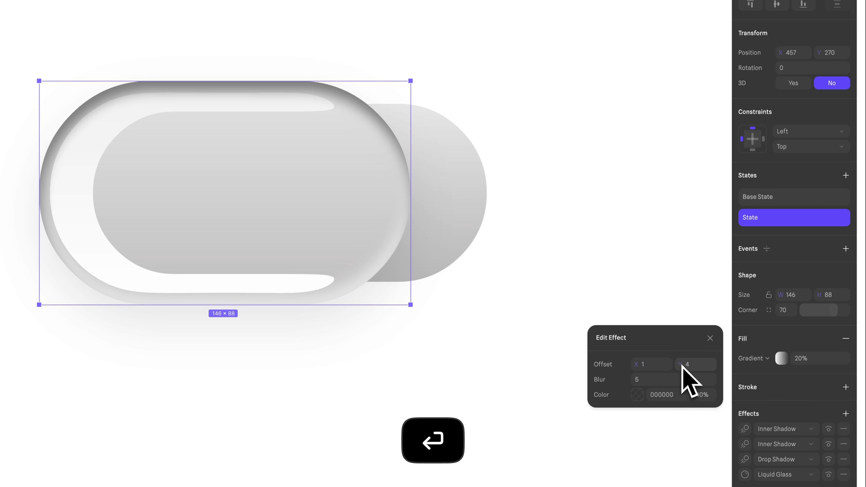
click(683, 365)
text(1)
key(Return)
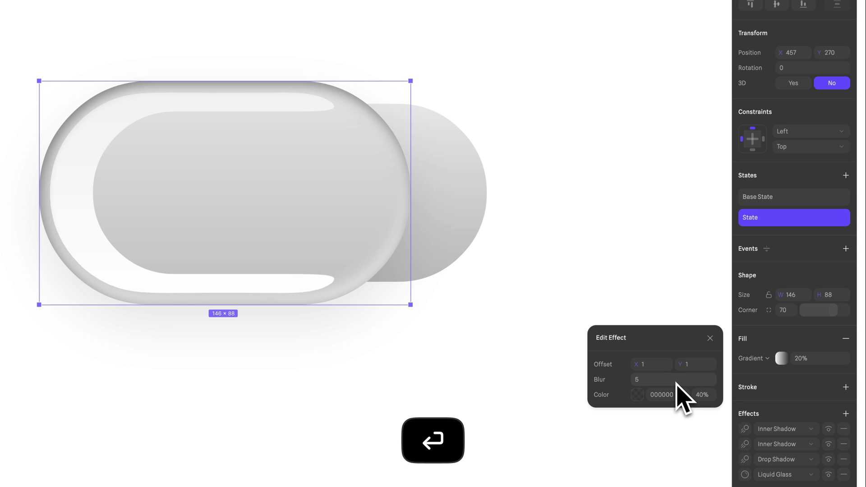
click(676, 380)
text(0)
key(Return)
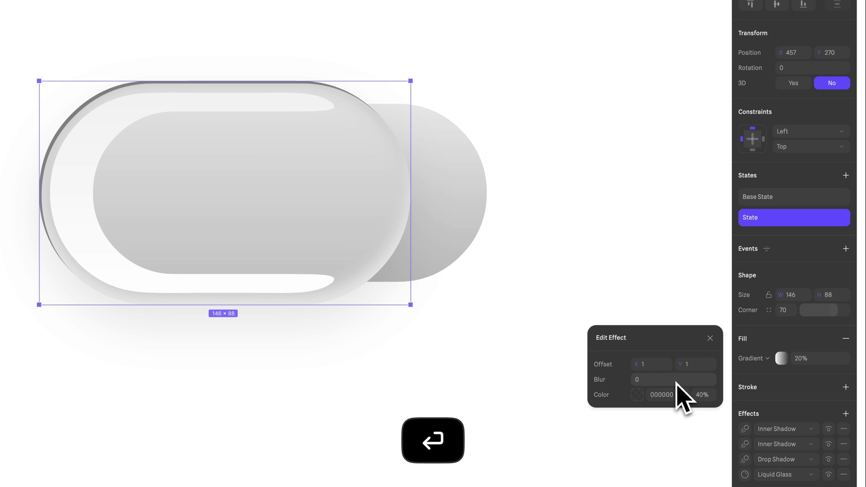
Step: Set the second inner shadow's opacity to 15%
click(704, 398)
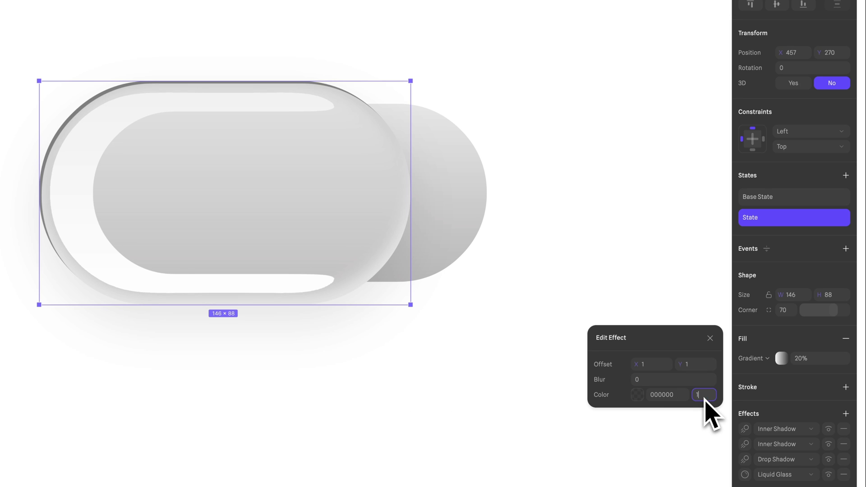
text(15)
key(Return)
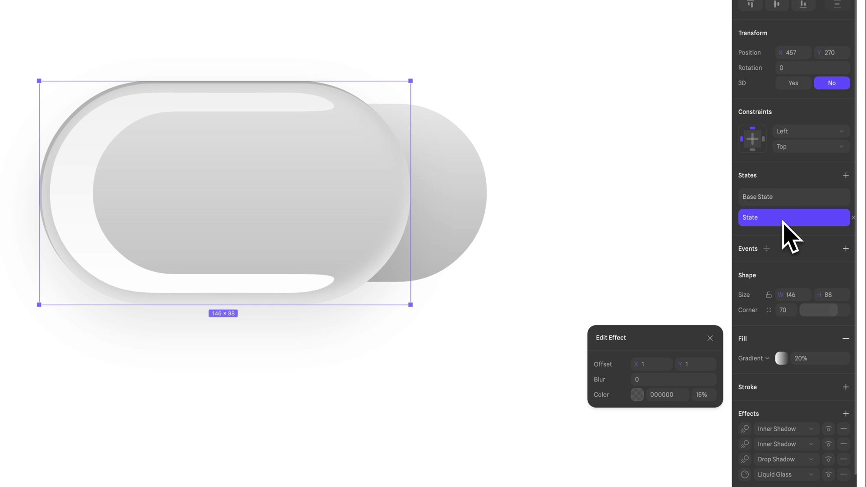
Step: In the knob's base state, set the opacity of both inner shadows to 0%
click(789, 199)
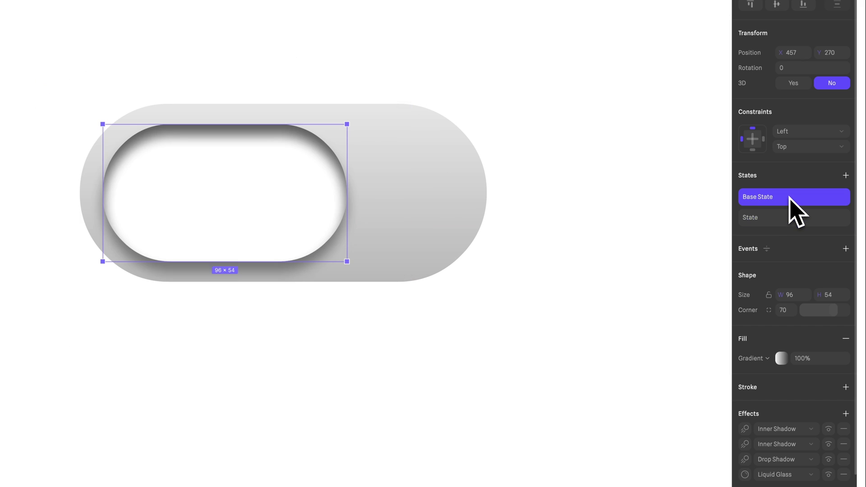
click(744, 429)
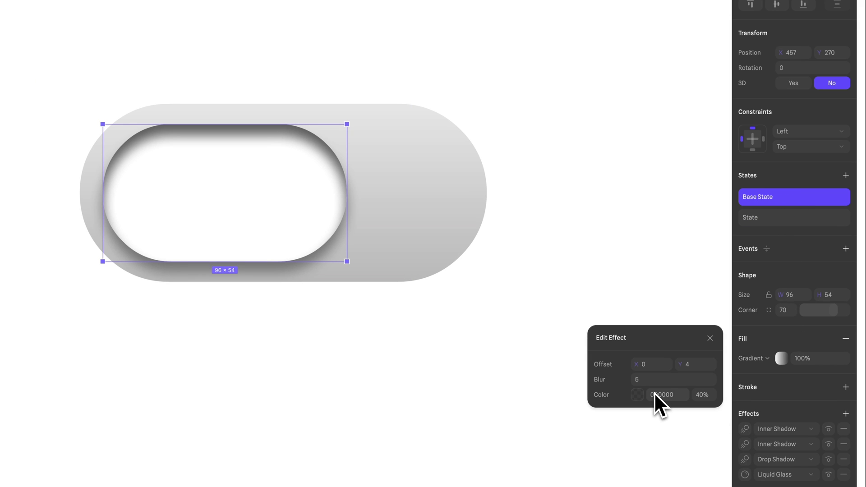
click(698, 395)
text(0)
key(Return)
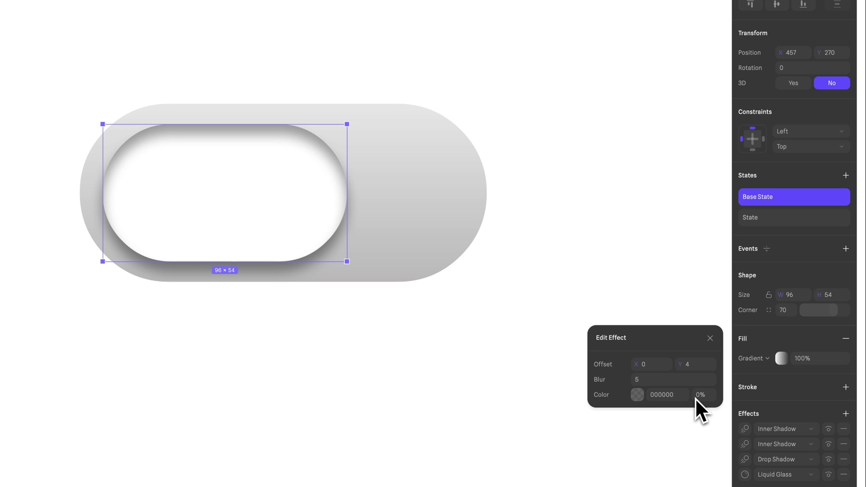
key(ctrl+z)
click(698, 395)
text(0)
key(Return)
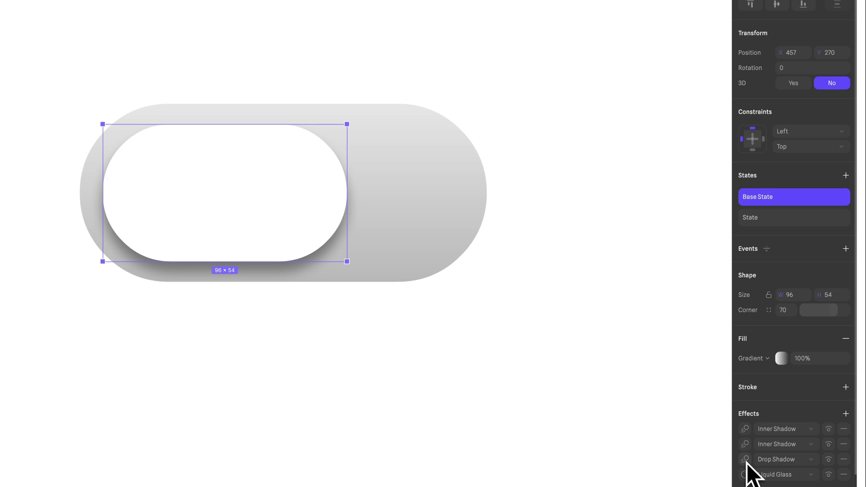
Step: Set the drop shadow's opacity to 0% in the knob's base state
click(745, 459)
click(698, 395)
text(0)
key(Return)
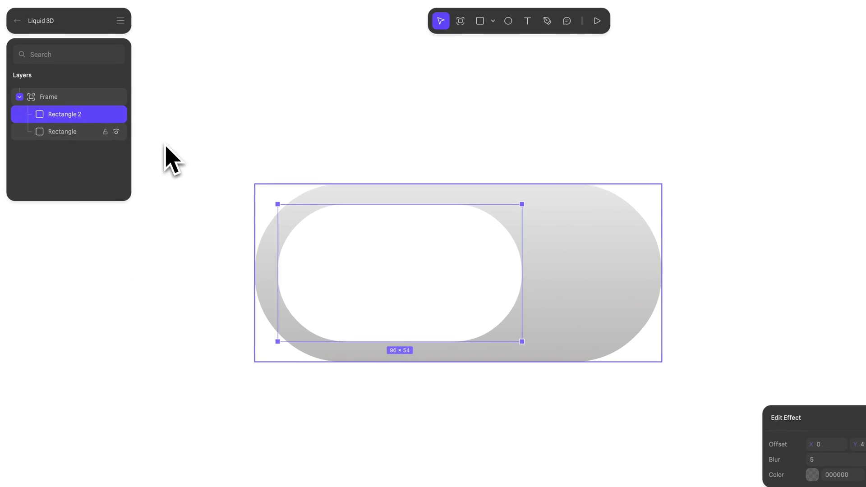
Step: Group the knob rectangle on its own and add a group state with the X position set to 504
right_click(9, 53)
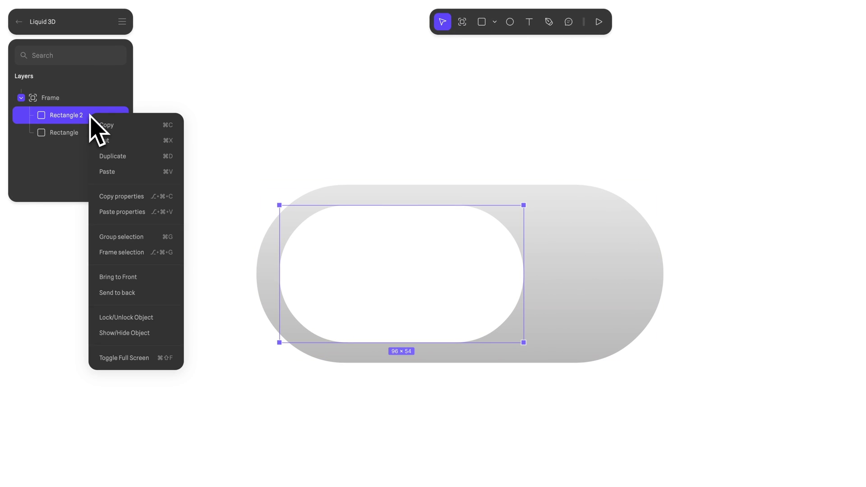
click(129, 236)
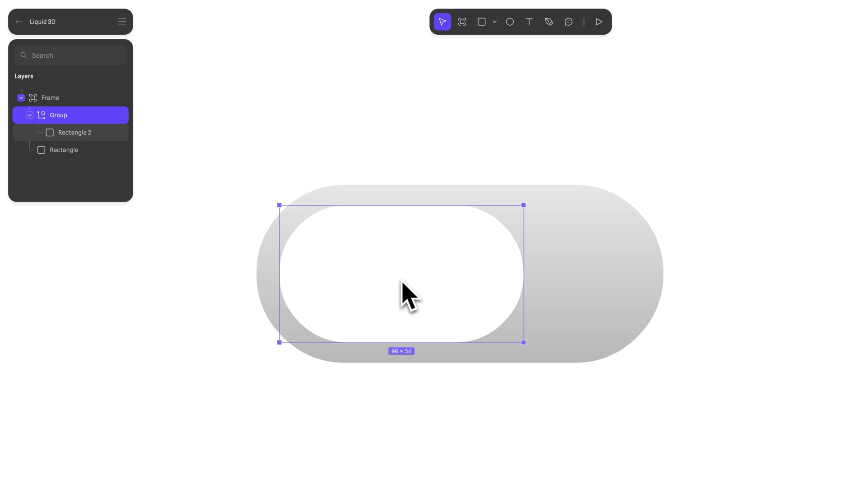
click(845, 256)
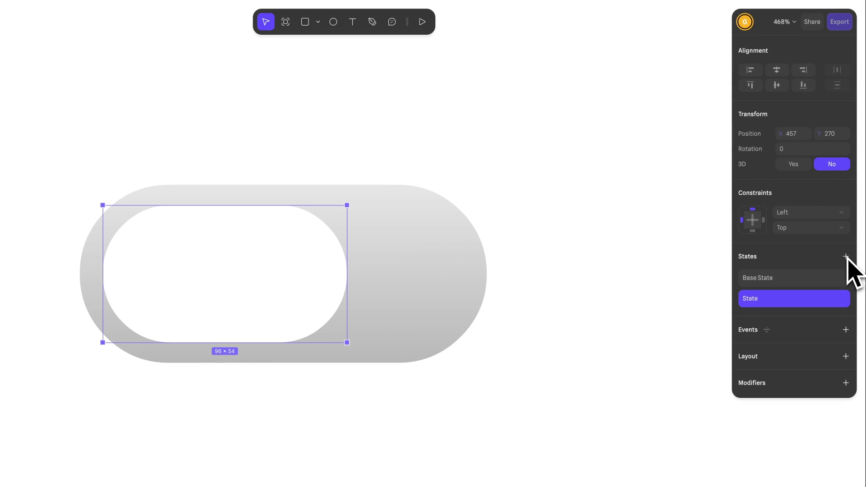
click(800, 135)
text(5)
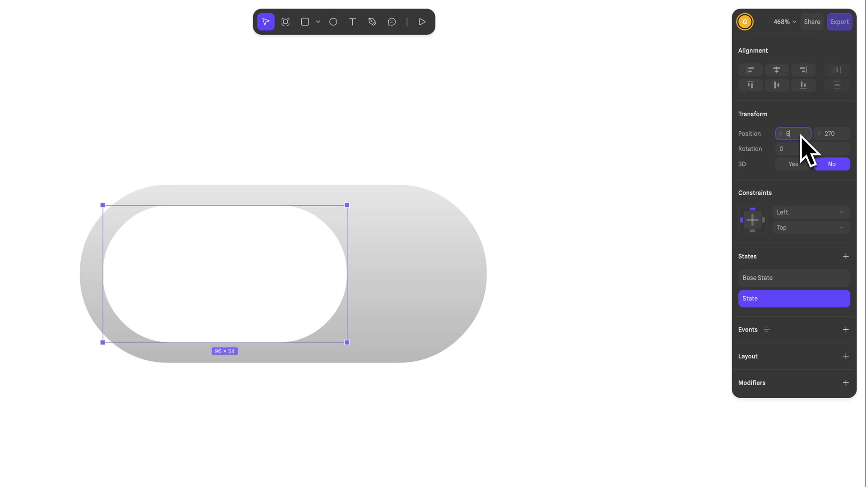
text(04)
key(Return)
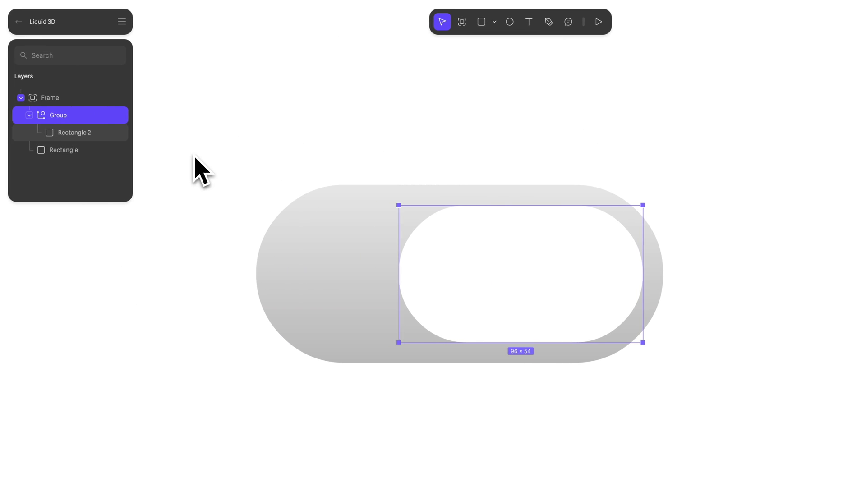
Step: Add a state to the track rectangle and recolor its gradient from bright green to a darker green
click(276, 265)
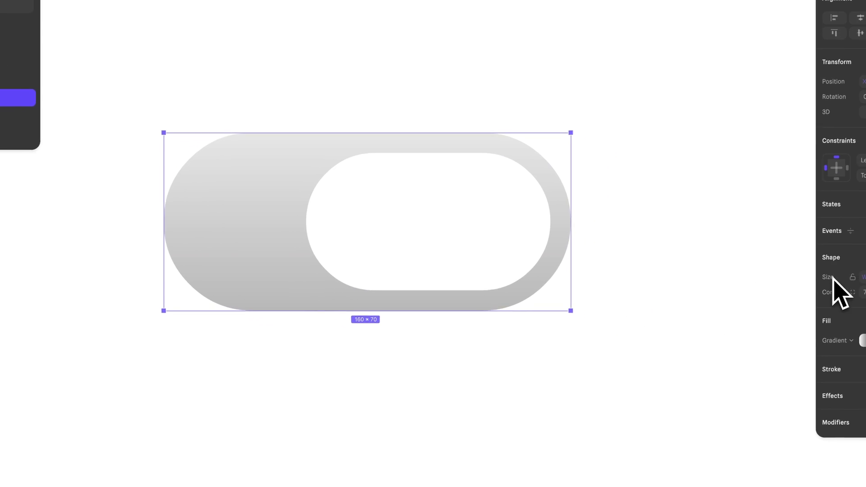
click(846, 157)
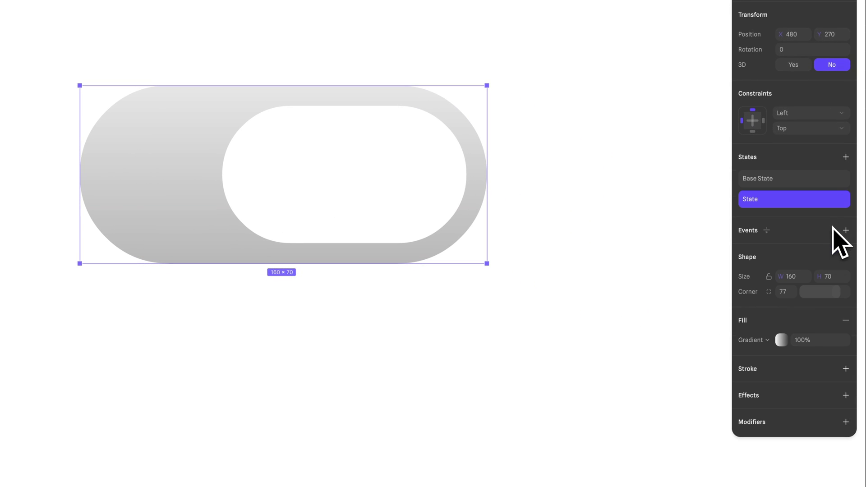
click(783, 340)
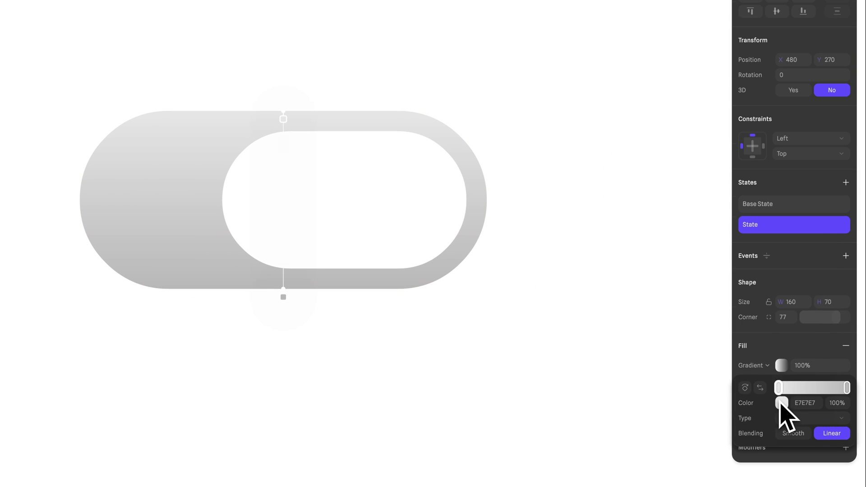
click(781, 377)
drag(777, 334, 802, 334)
drag(818, 222, 836, 248)
click(847, 388)
click(802, 332)
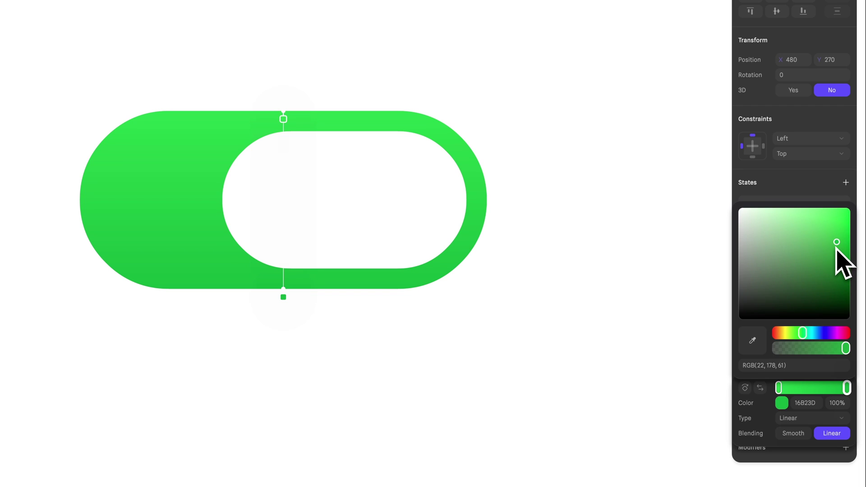
click(677, 299)
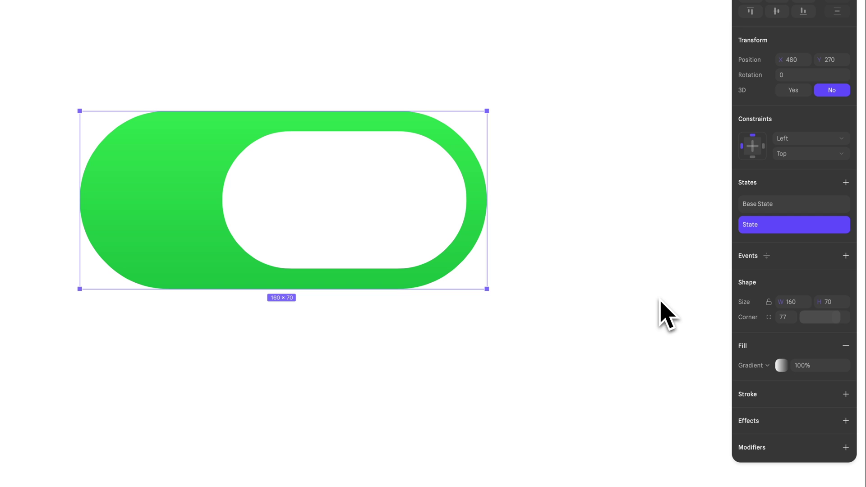
Step: Add a Mouse Hover event to the track with a Transition action targeting Rectangle 2
click(845, 255)
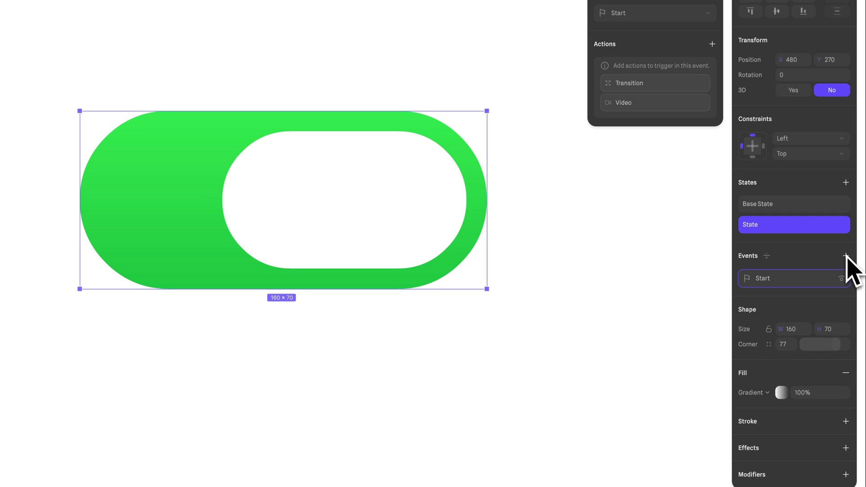
click(658, 13)
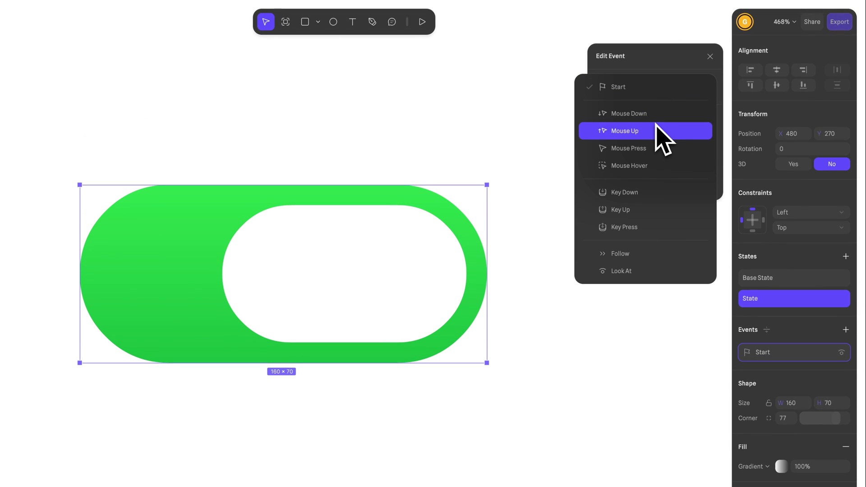
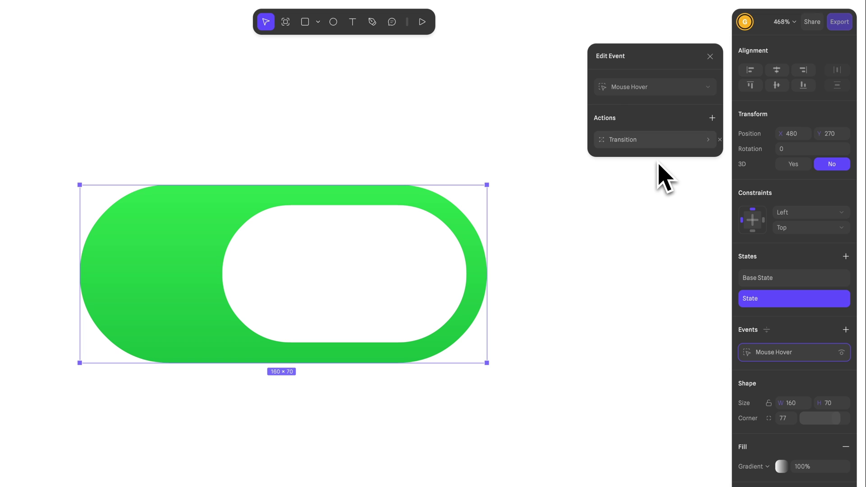
click(665, 143)
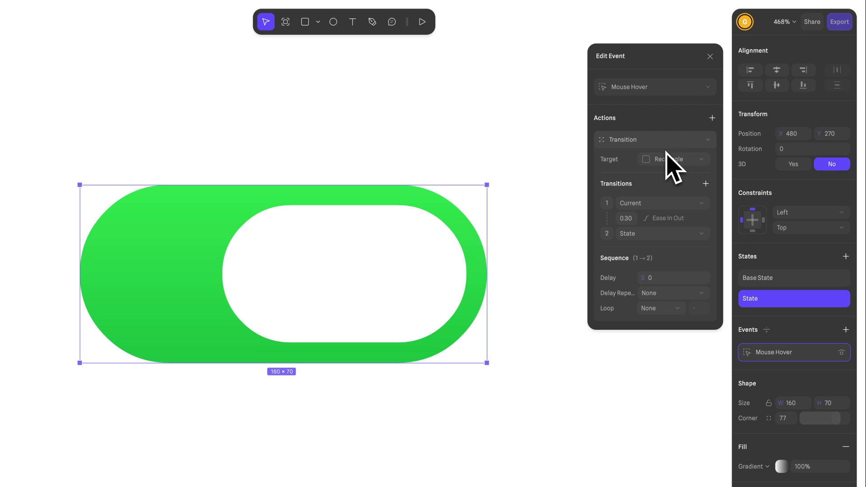
click(665, 158)
click(667, 227)
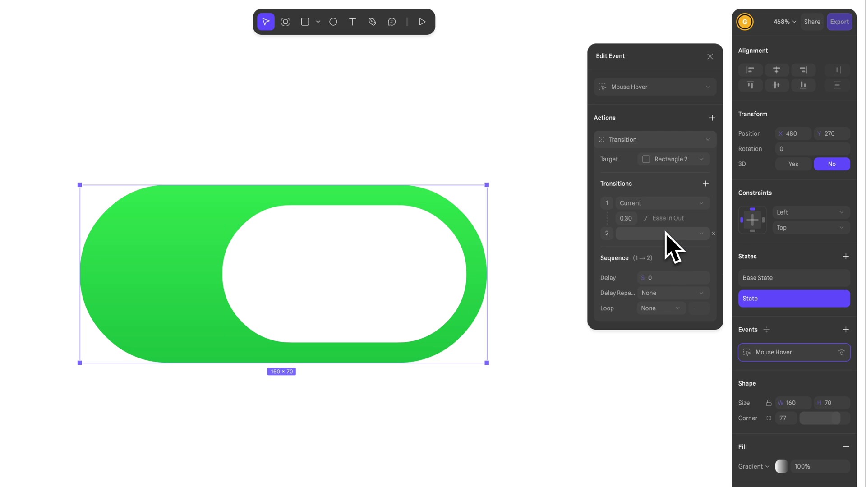
Step: Make the hover transition run from Base State to State with Spring easing
click(655, 204)
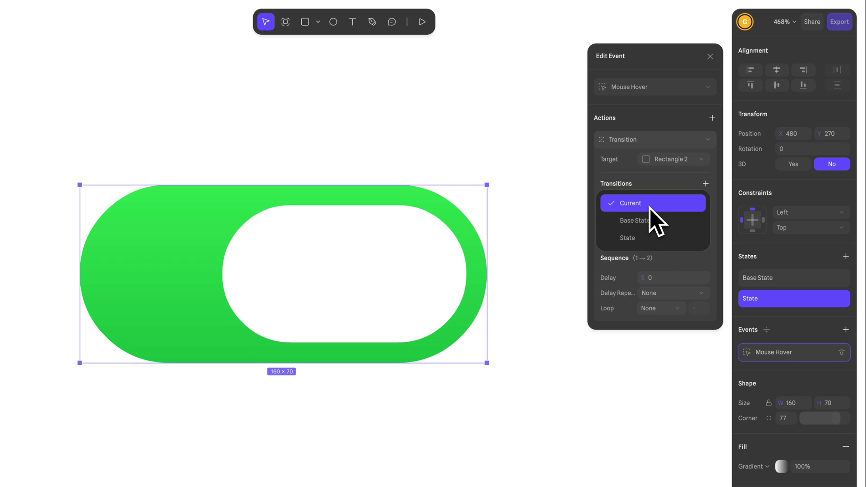
click(649, 220)
click(654, 232)
click(656, 268)
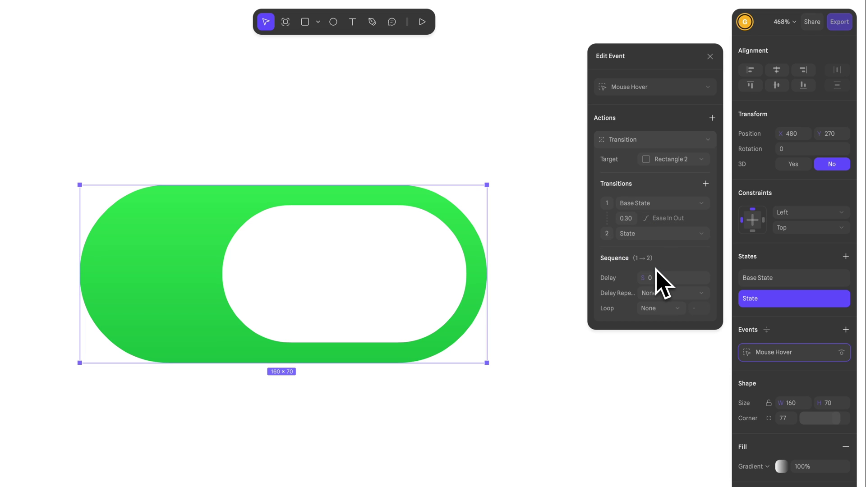
click(676, 219)
click(676, 252)
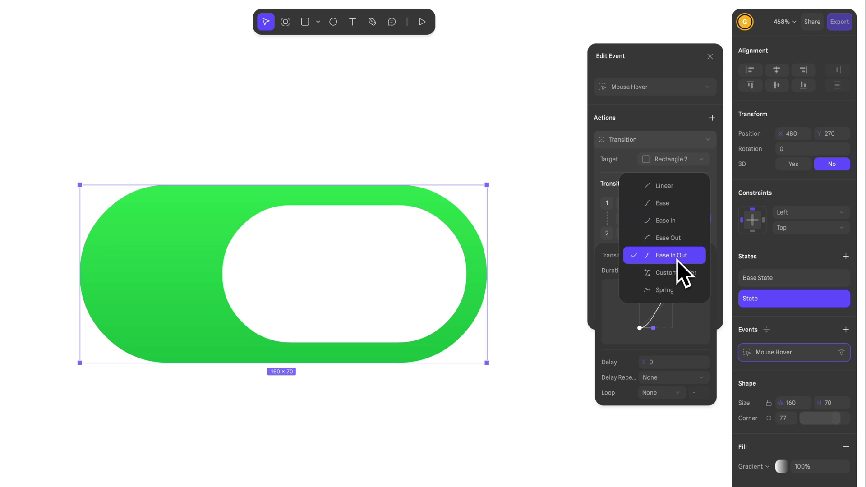
click(679, 299)
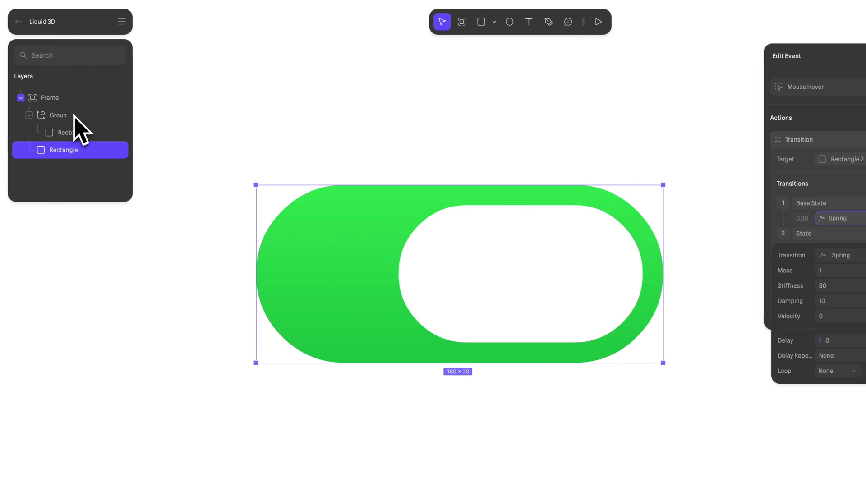
Step: Preview the toggle's hover animation in the frame, and stop the playback
click(70, 117)
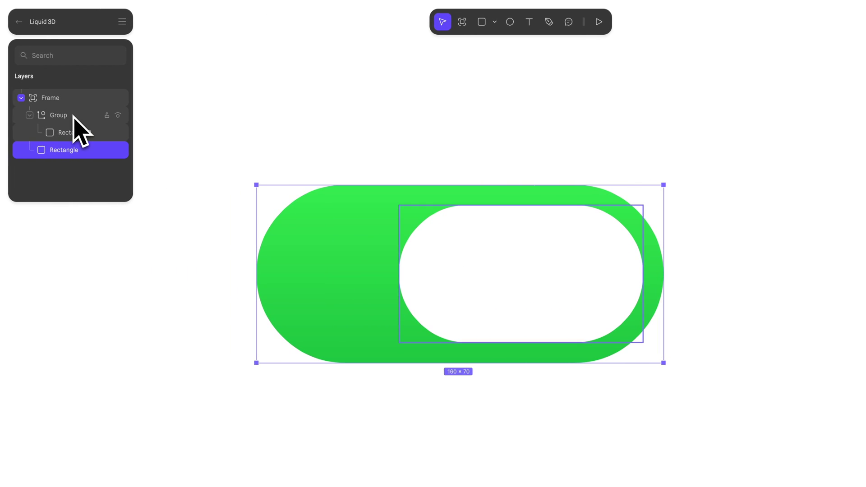
click(69, 116)
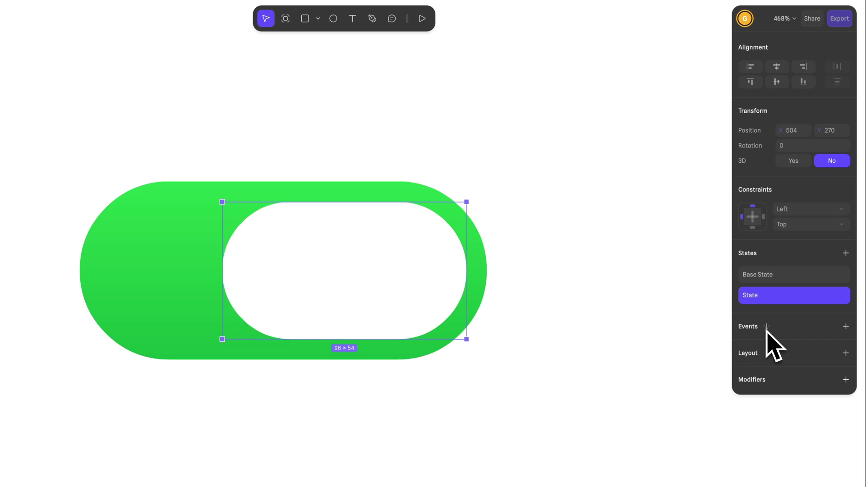
key(shift+1)
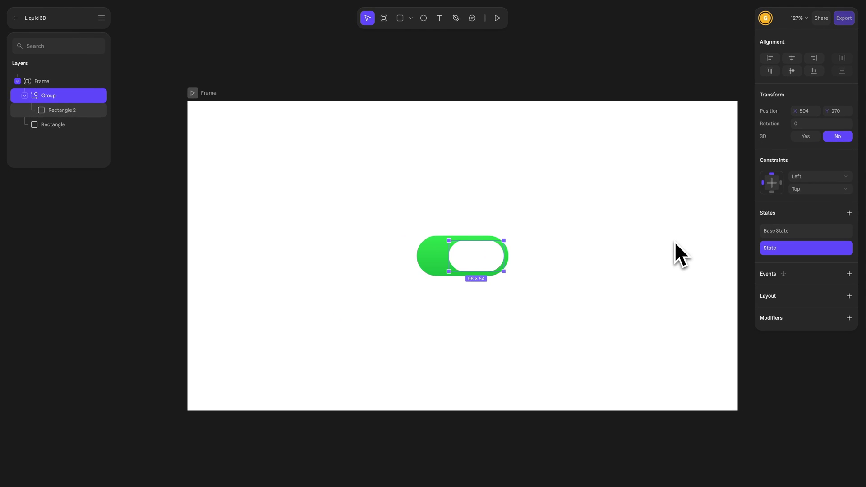
click(161, 82)
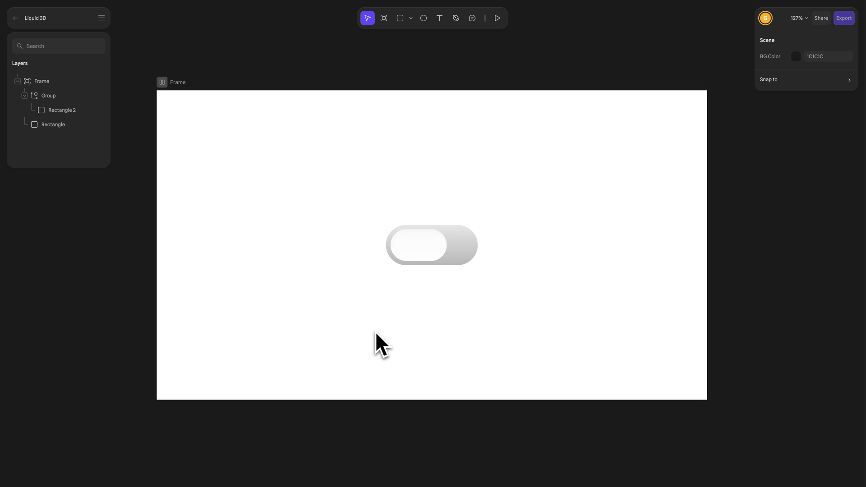
click(165, 86)
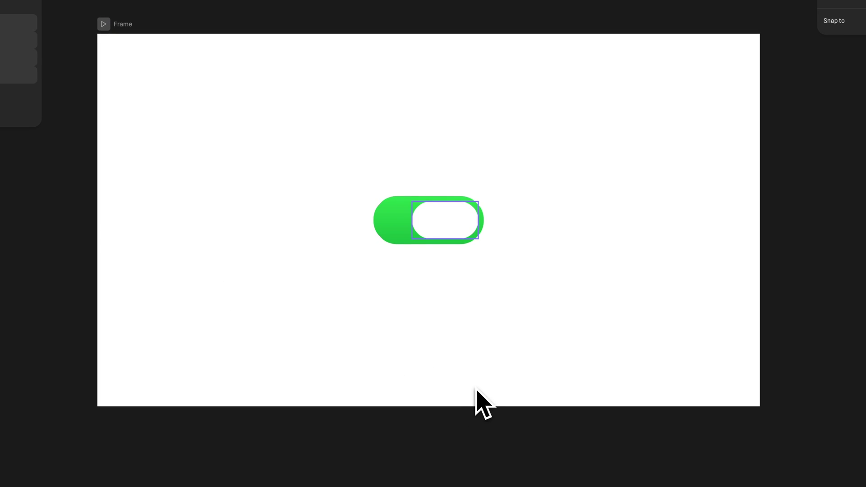
Step: Add a Mouse Down event with a Transition action to the toggle's track rectangle
click(392, 216)
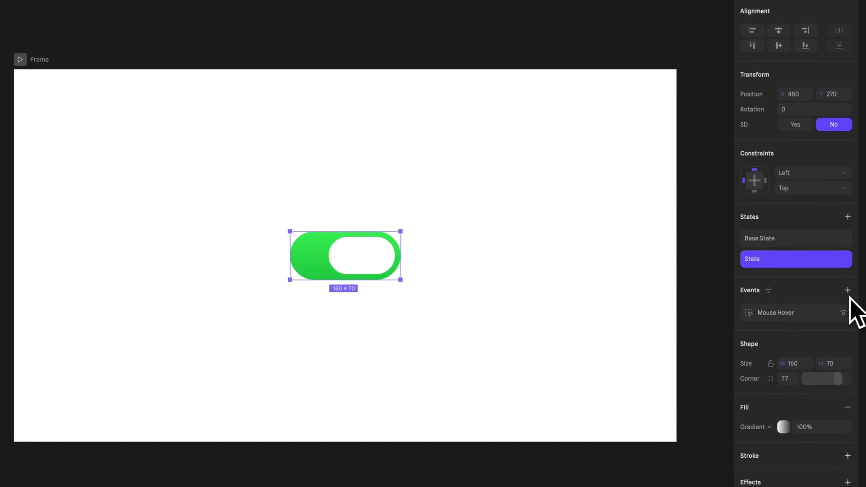
click(845, 291)
click(649, 52)
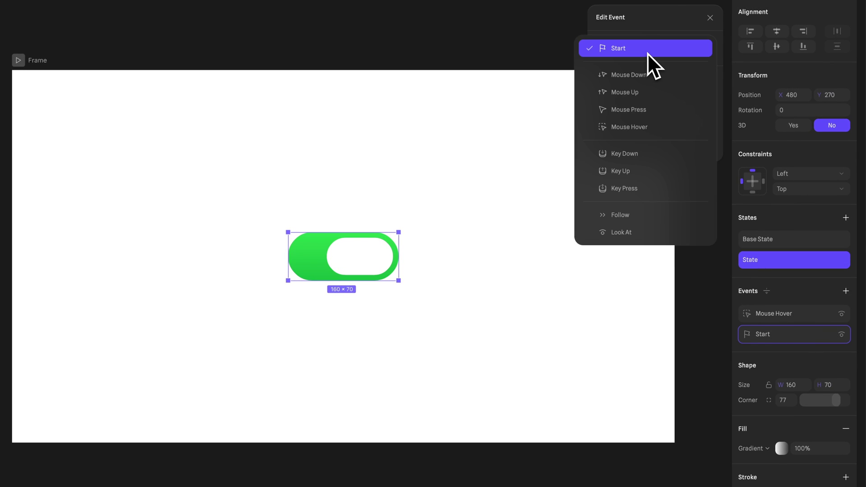
click(647, 71)
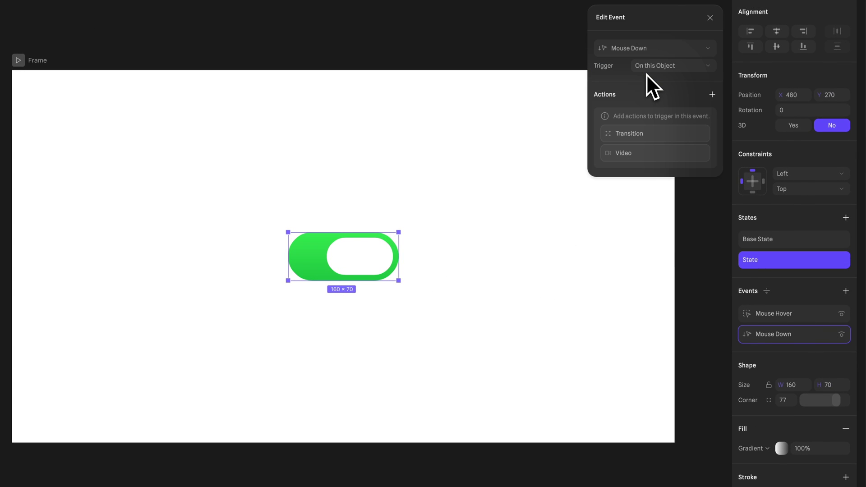
click(641, 133)
click(646, 118)
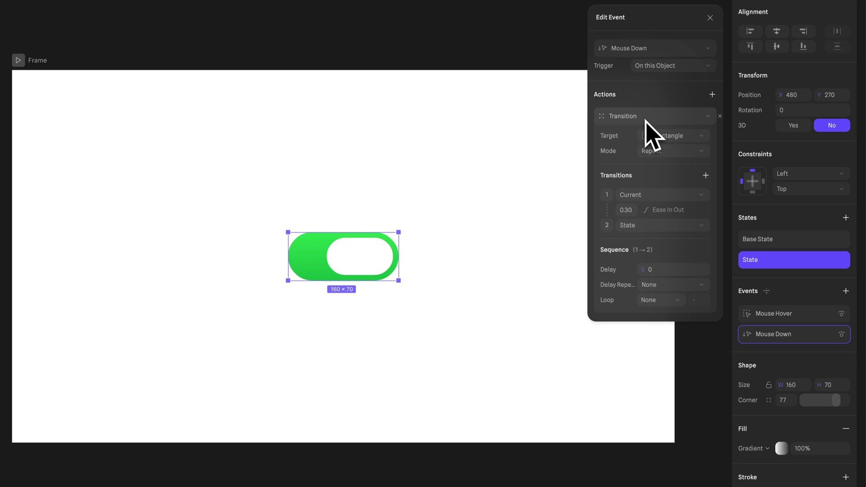
Step: Make the track's Mouse Down transition run from Base State to State with Spring easing in Toggle mode
click(649, 189)
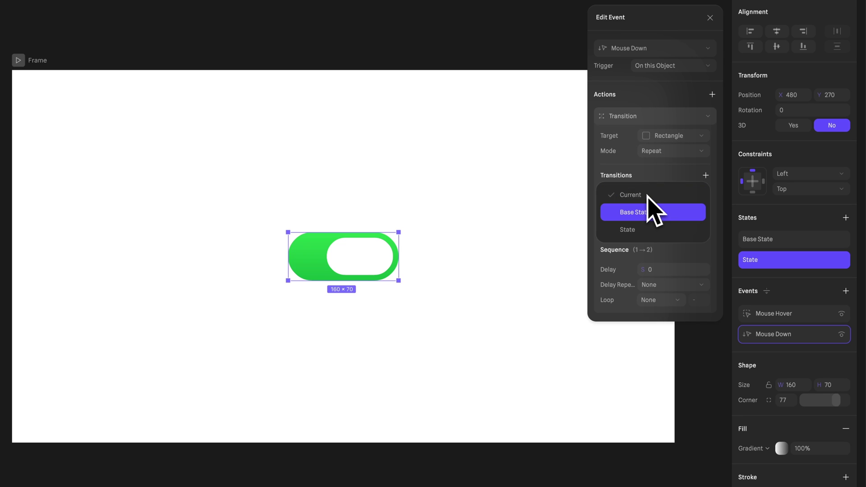
click(652, 207)
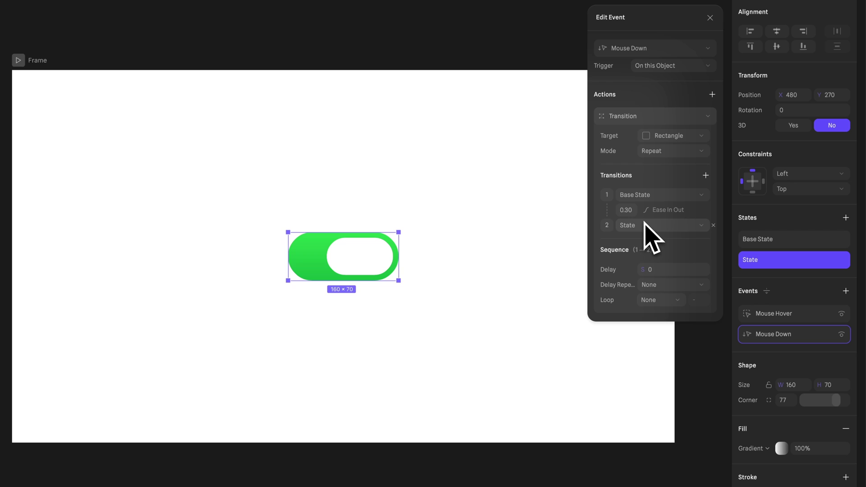
click(667, 210)
click(655, 245)
click(661, 264)
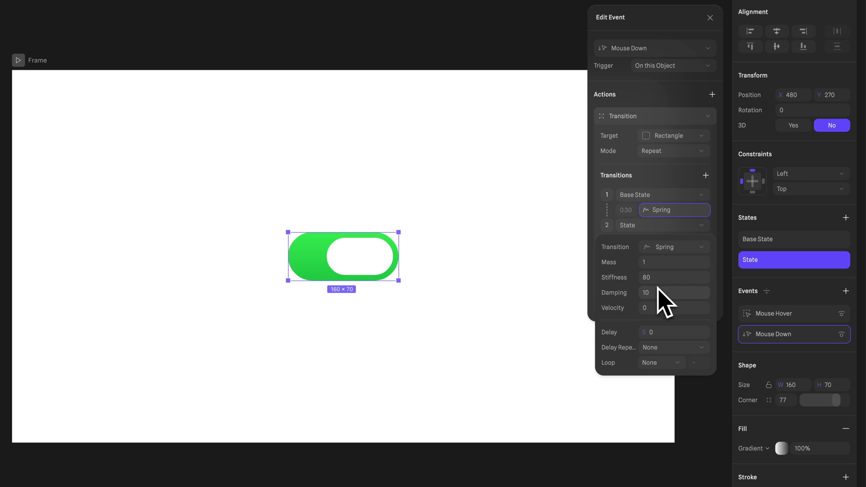
click(671, 189)
click(669, 154)
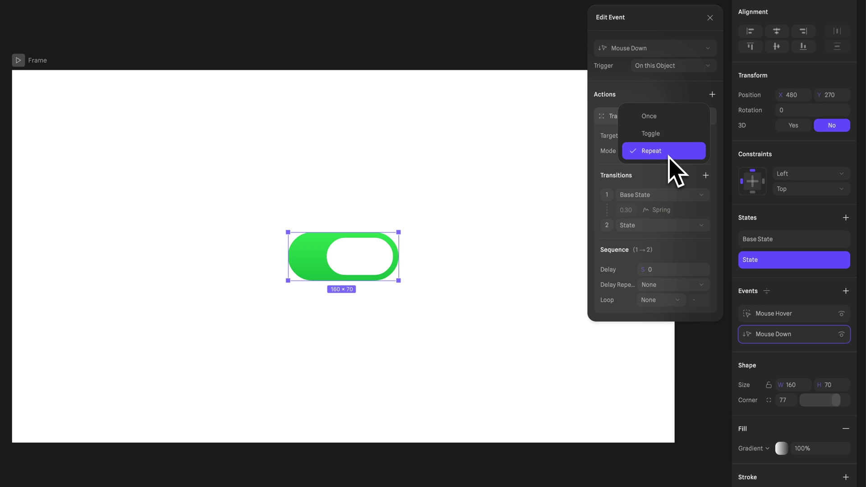
click(672, 134)
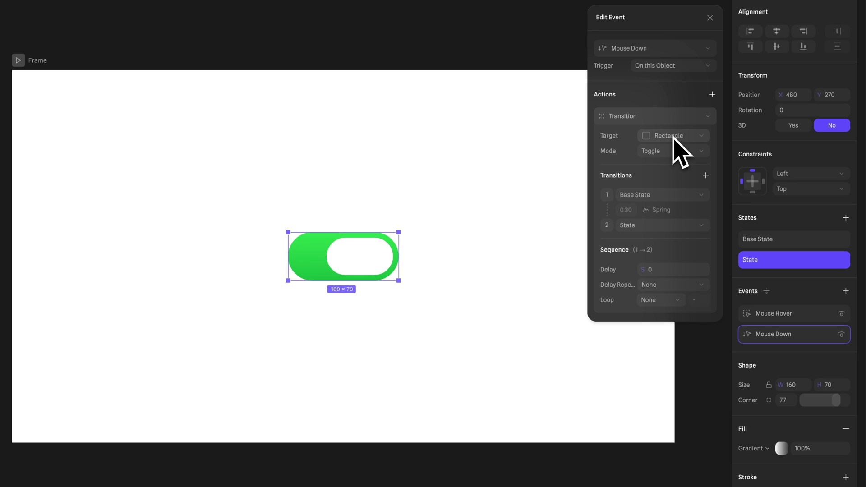
Step: Add a second Transition action to the Mouse Down event, targeting Group in Toggle mode
click(712, 94)
click(705, 112)
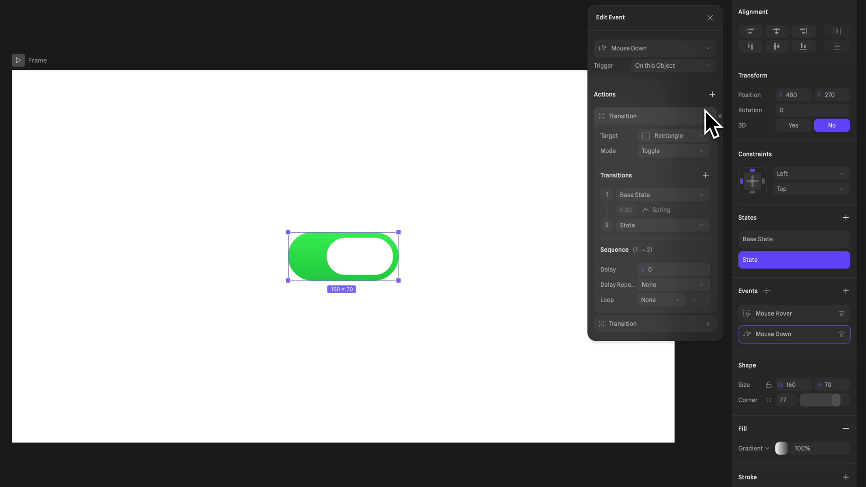
click(666, 329)
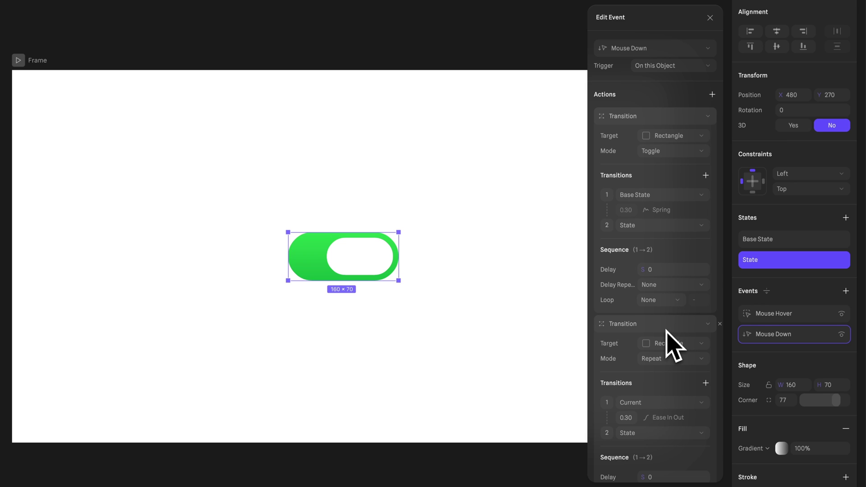
scroll(665, 330, down, 1)
click(669, 328)
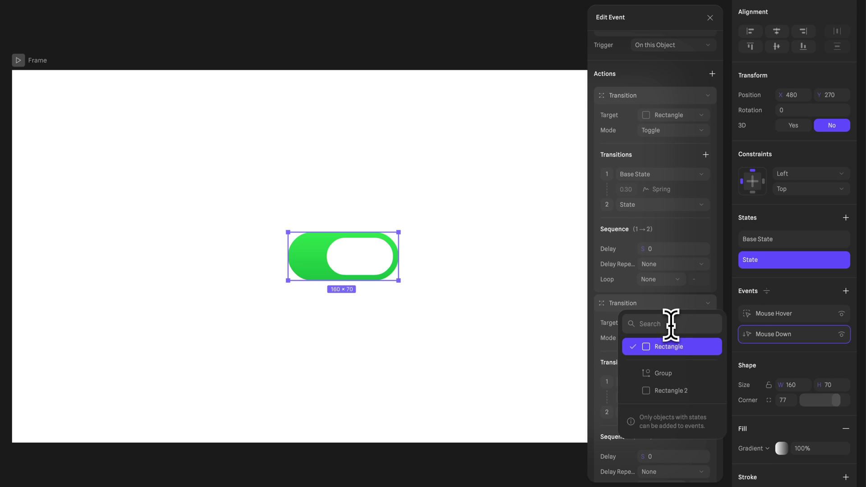
click(666, 376)
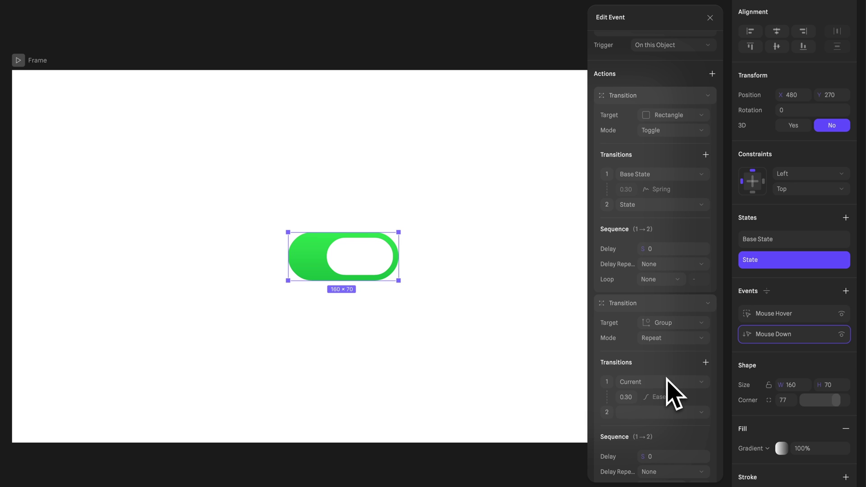
click(669, 339)
click(671, 325)
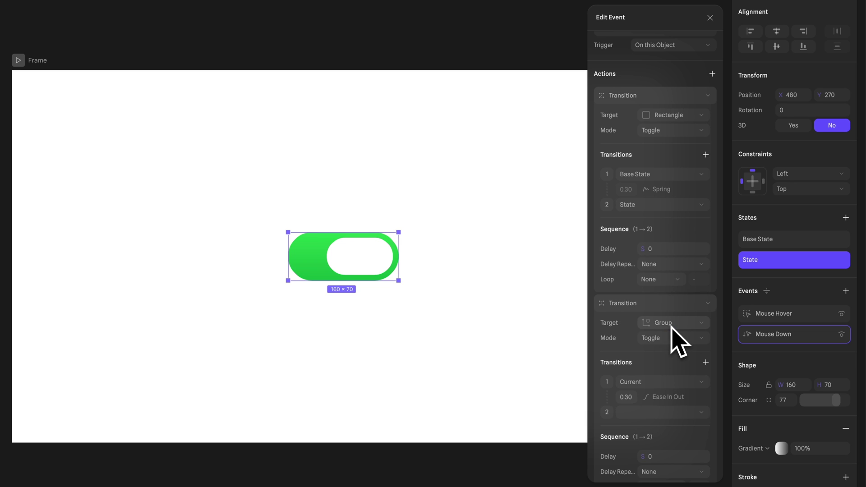
Step: Make the Group transition run from Base State to State with Spring easing
click(653, 382)
click(653, 400)
click(648, 412)
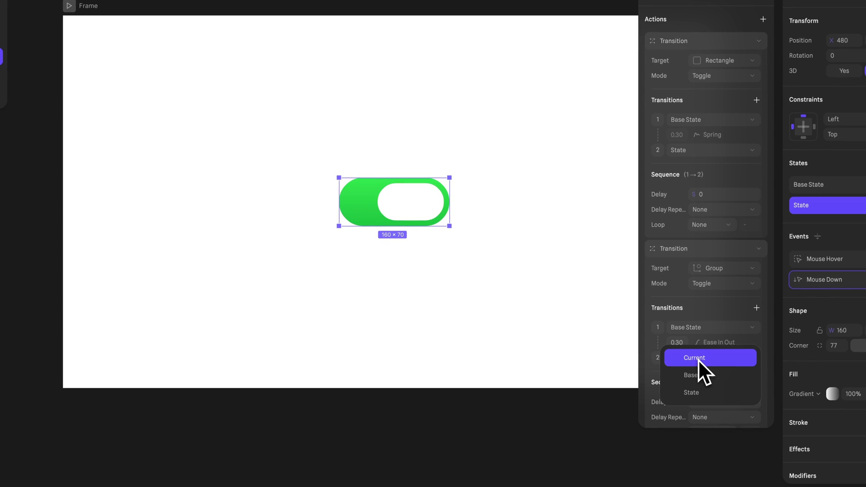
click(698, 392)
click(723, 344)
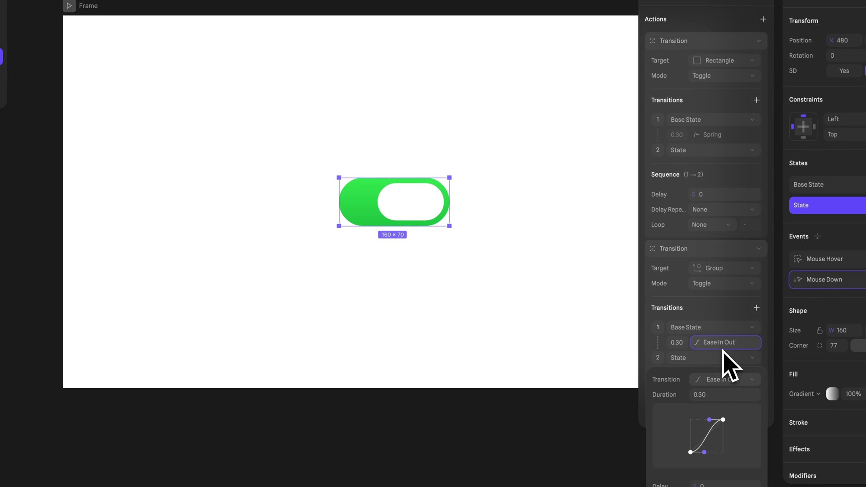
click(726, 379)
click(722, 411)
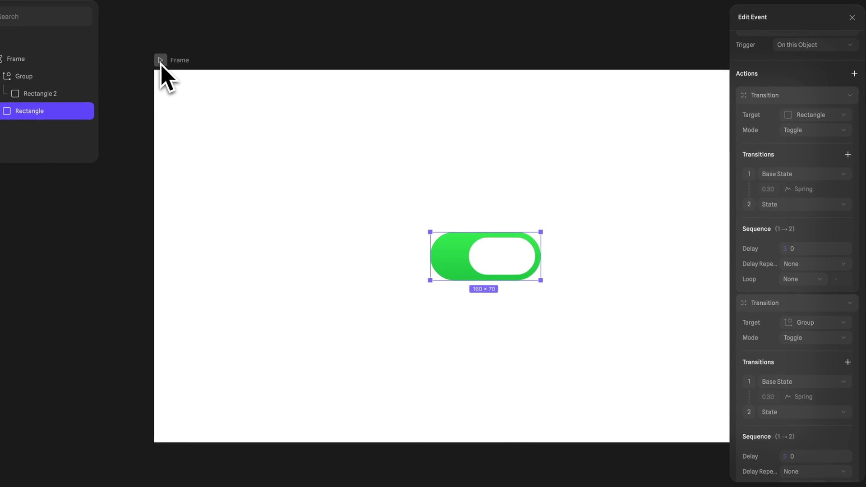
Step: Play the frame and switch the toggle on and off to test the Mouse Down animation
click(69, 5)
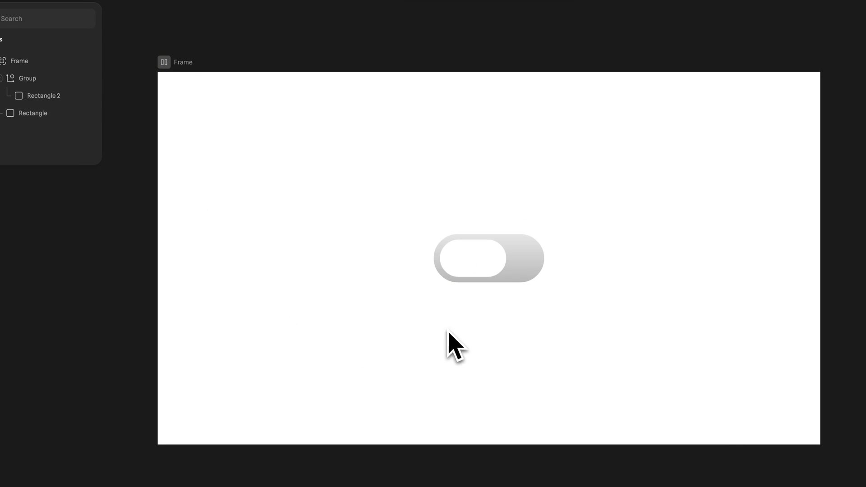
click(469, 269)
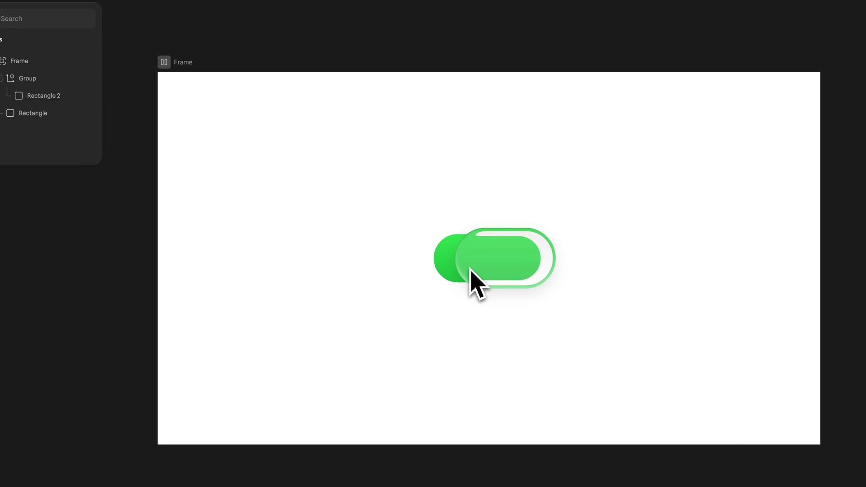
click(504, 271)
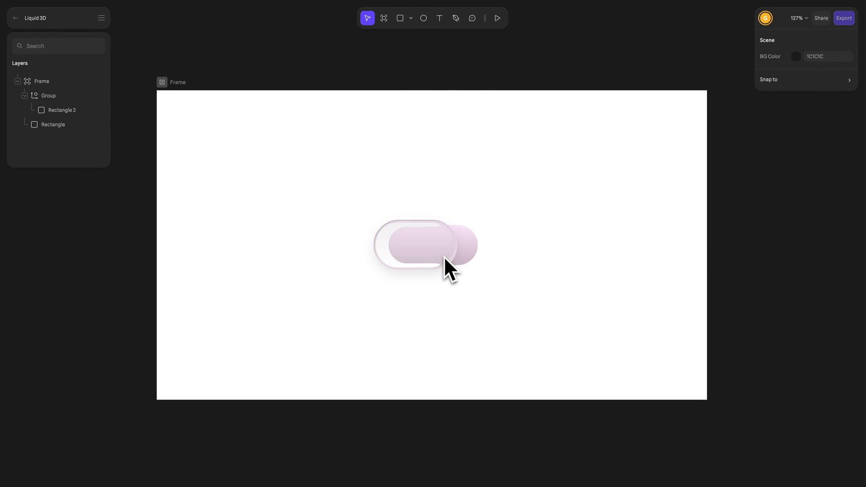
click(430, 239)
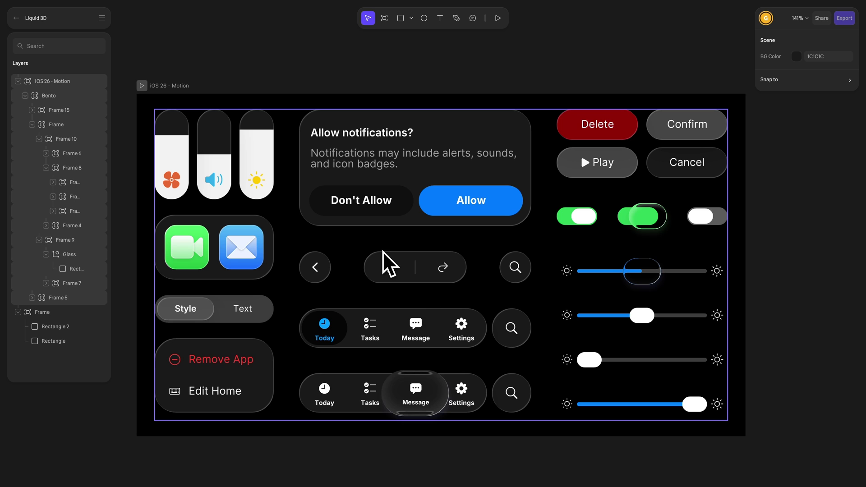
Step: Examine the glass app icons in the iOS 26 - Motion frame, selecting the nested envelope shape of the Mail icon
ctrl+scroll(184, 233, up, 10)
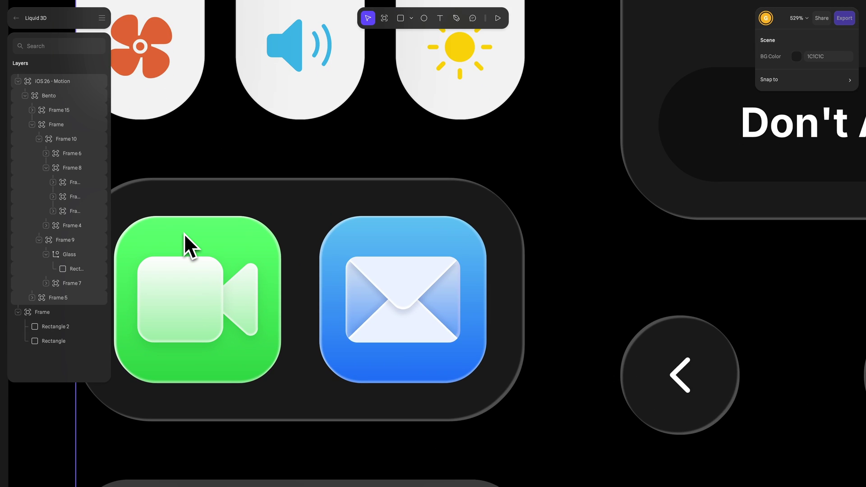
scroll(184, 234, left, 3)
scroll(184, 234, down, 2)
click(447, 247)
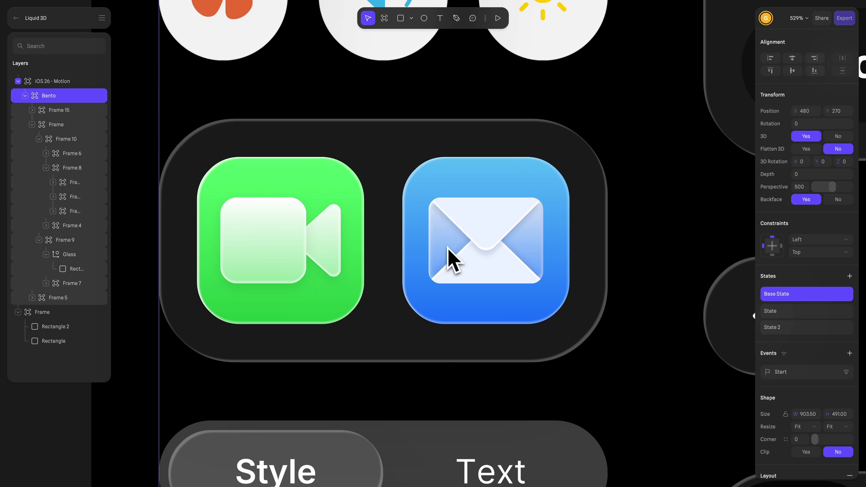
click(489, 228)
click(488, 228)
click(489, 229)
ctrl+scroll(491, 245, up, 5)
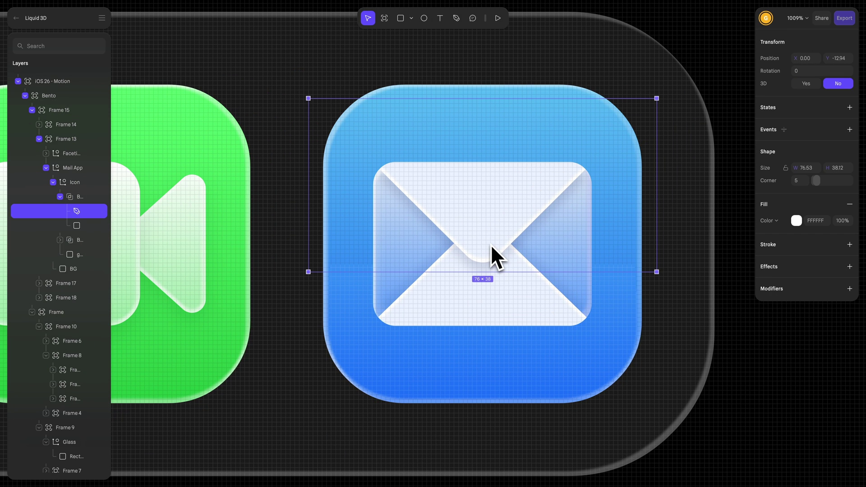
double_click(490, 244)
mouse_move(489, 276)
mouse_down()
mouse_move(488, 253)
mouse_move(481, 277)
mouse_up()
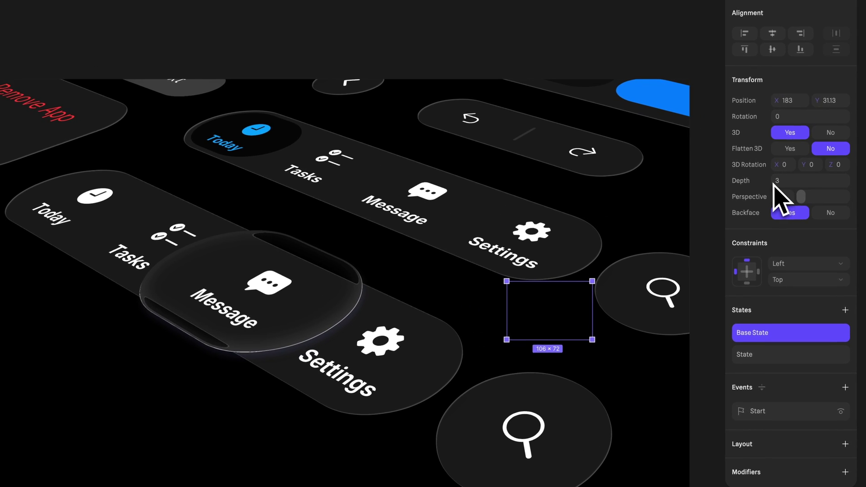
Step: Adjust the 3D rotation of the Glass Group in the Accordion frame
drag(795, 185, 791, 177)
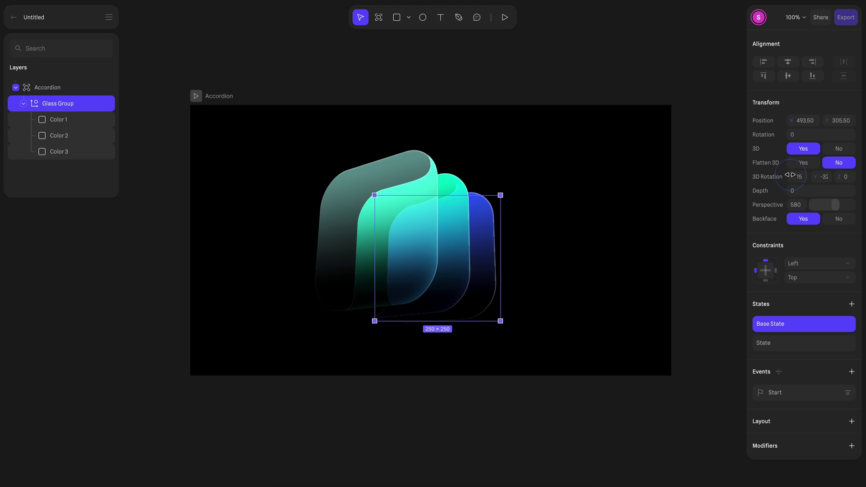
drag(836, 176, 841, 177)
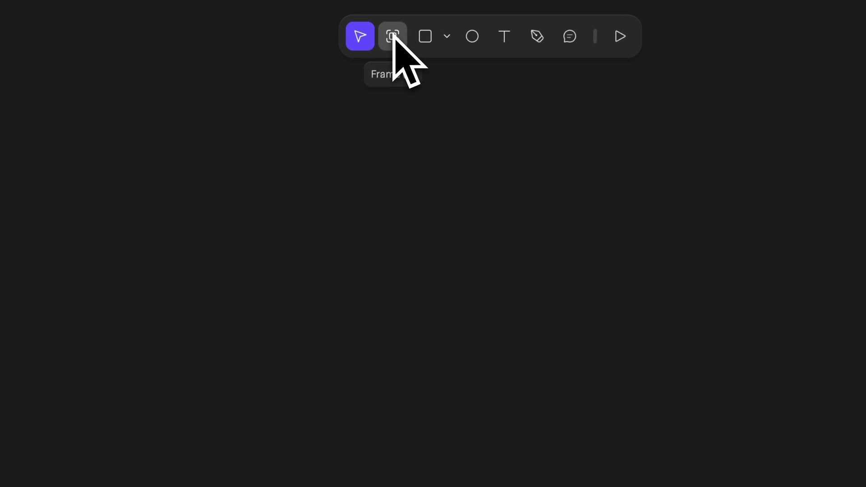
Step: Create a new 960 × 540 frame and fill it with black
click(393, 35)
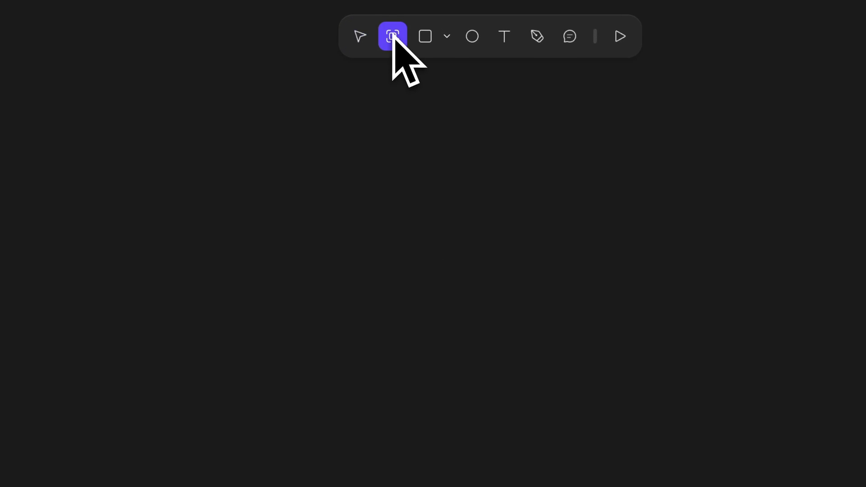
drag(159, 69, 737, 423)
click(813, 171)
text(960)
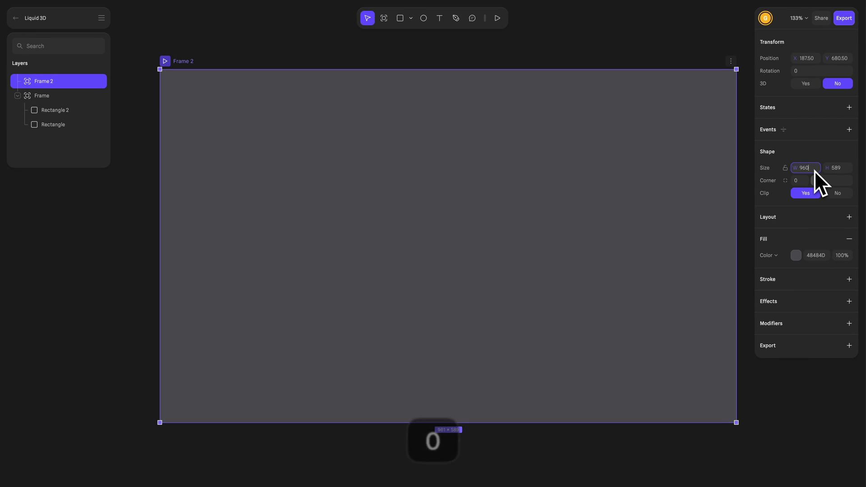
key(Return)
text(540)
key(Return)
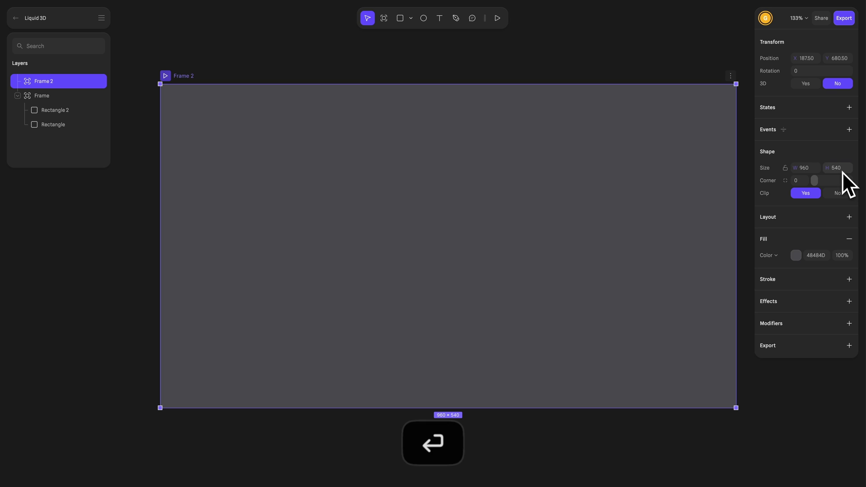
click(797, 256)
drag(771, 316, 753, 374)
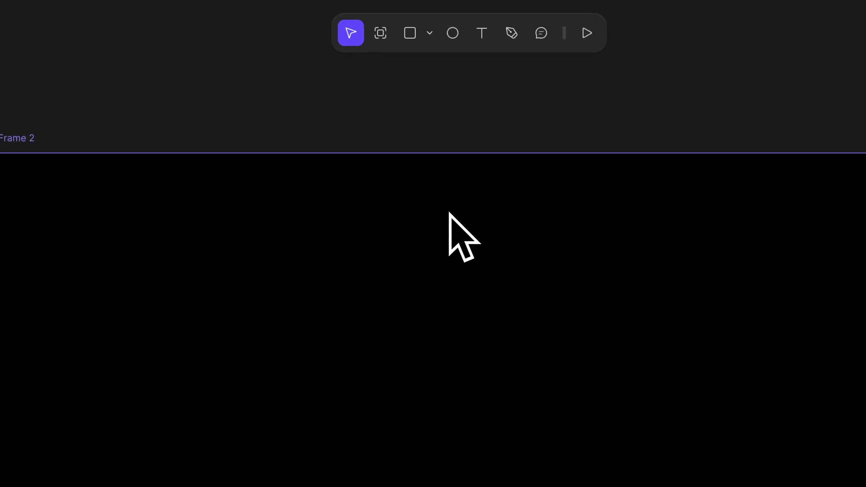
Step: Draw a 250 × 250 square in Frame 2 and center it at X 480, Y 270
click(400, 21)
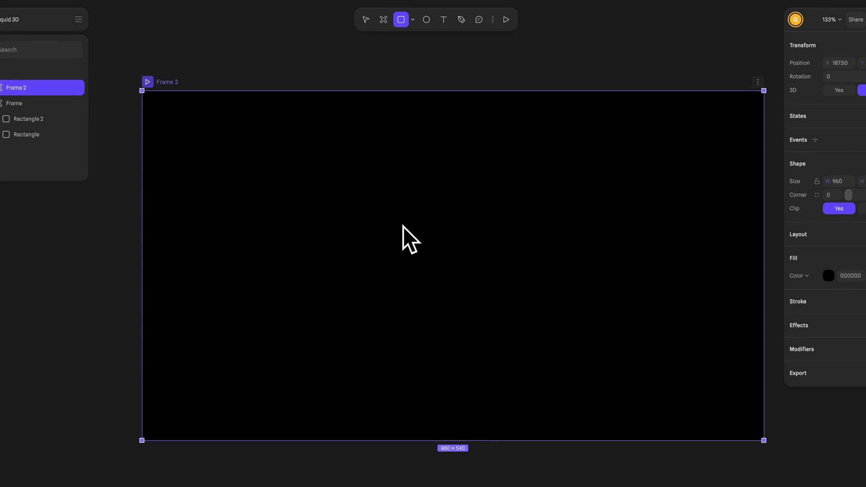
shift+drag(402, 207, 551, 355)
mouse_move(523, 330)
mouse_down()
mouse_move(503, 293)
mouse_move(494, 295)
mouse_up()
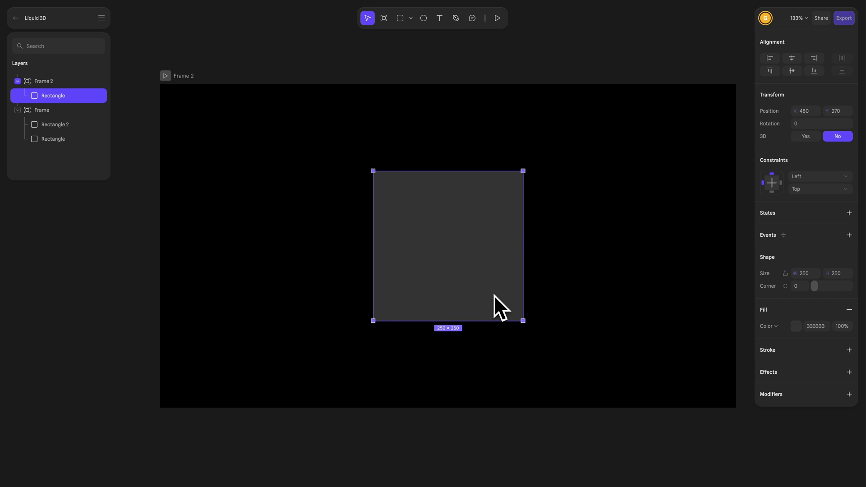
Step: Round the square's corners to 64 and change its fill type to Gradient
drag(816, 288, 821, 262)
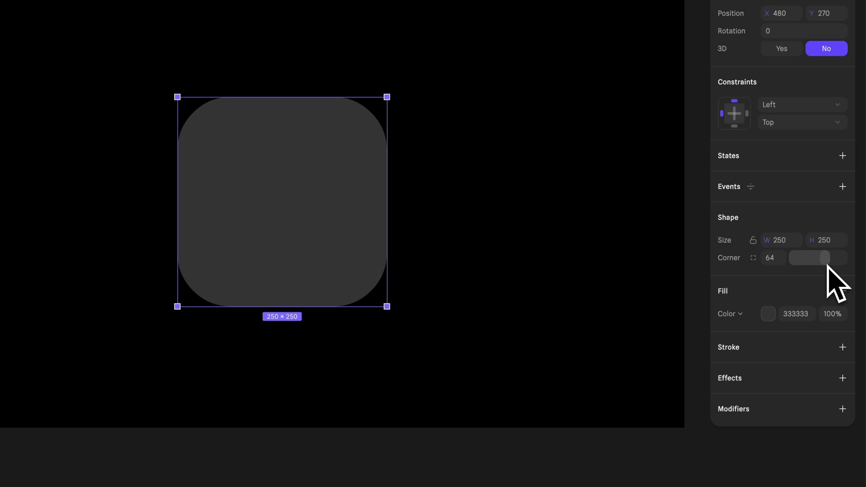
click(729, 314)
click(748, 373)
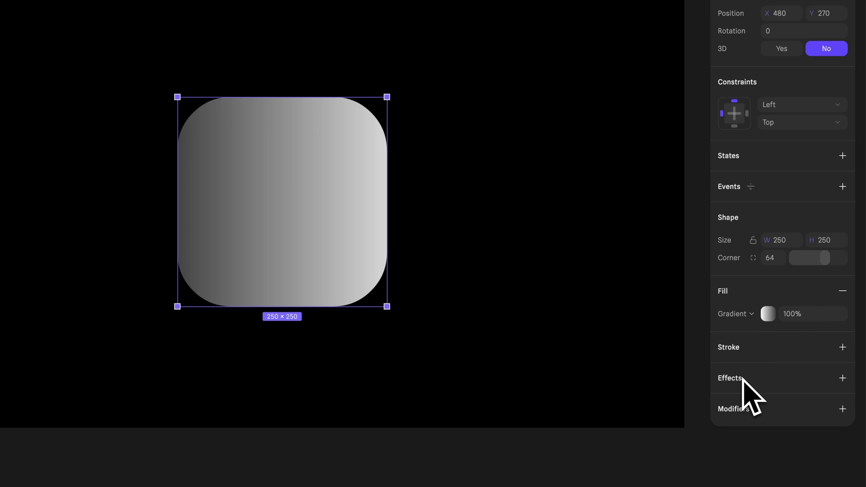
Step: Turn the square's gradient vertical, running from light gray CDCDCD at the start to black 000000 with 0% opacity at the end
click(768, 313)
click(726, 341)
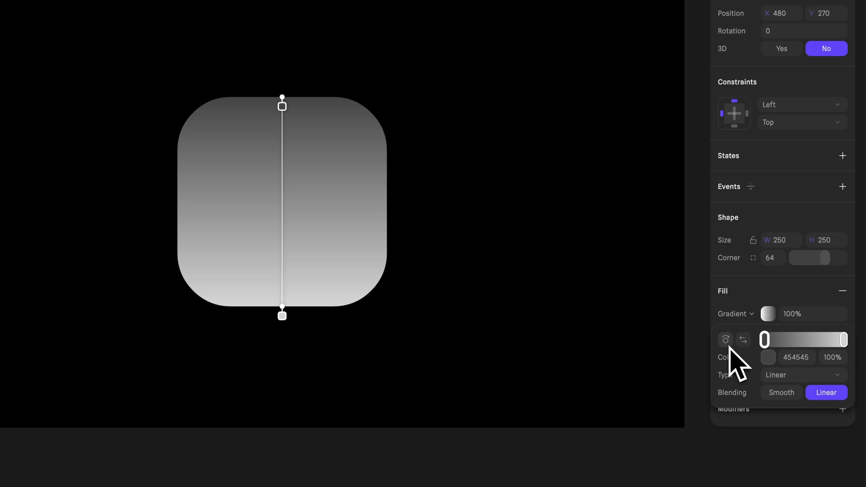
click(768, 357)
drag(732, 219, 709, 152)
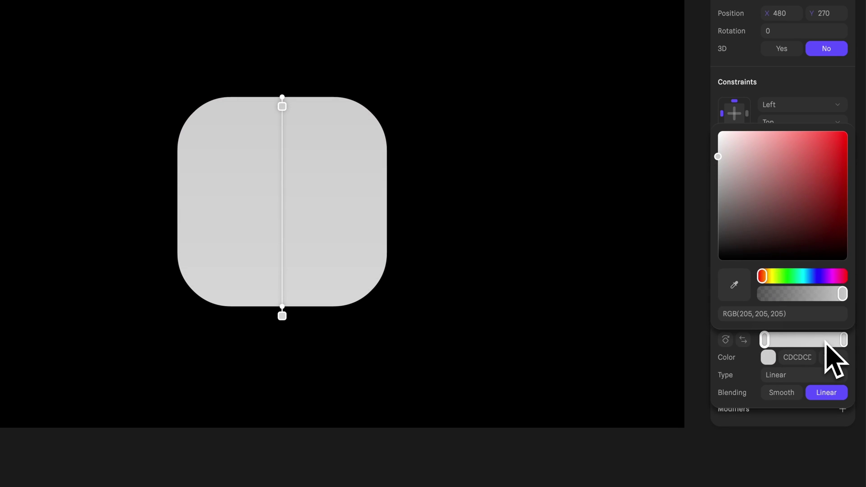
click(845, 341)
mouse_move(764, 253)
mouse_down()
mouse_move(727, 230)
mouse_move(717, 266)
mouse_up()
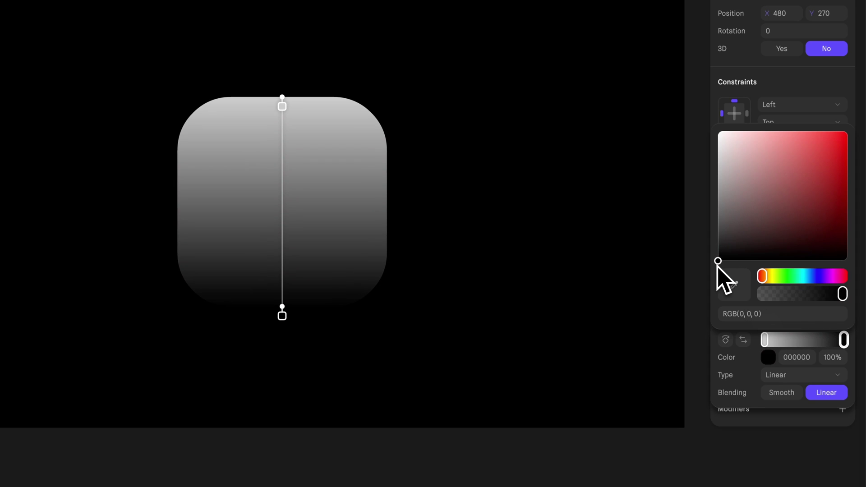
drag(843, 294, 760, 297)
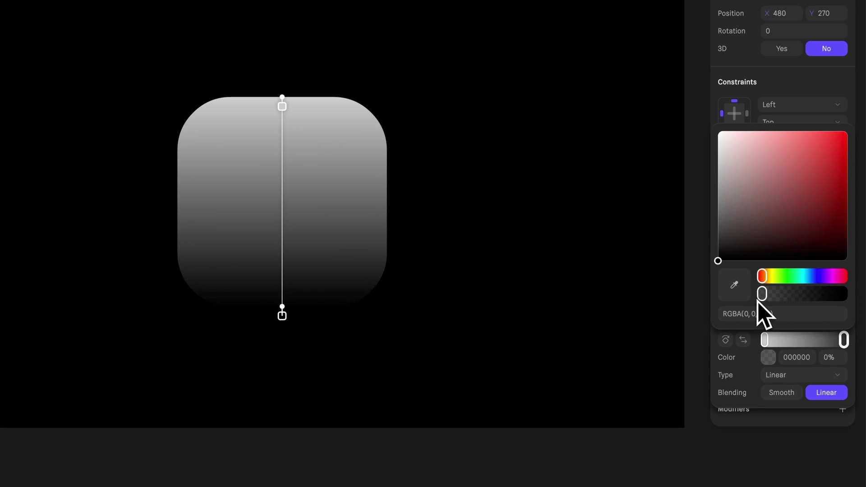
Step: Set the gradient blending to Smooth and shorten the gradient so its transparent end lies above the square's bottom edge
click(787, 393)
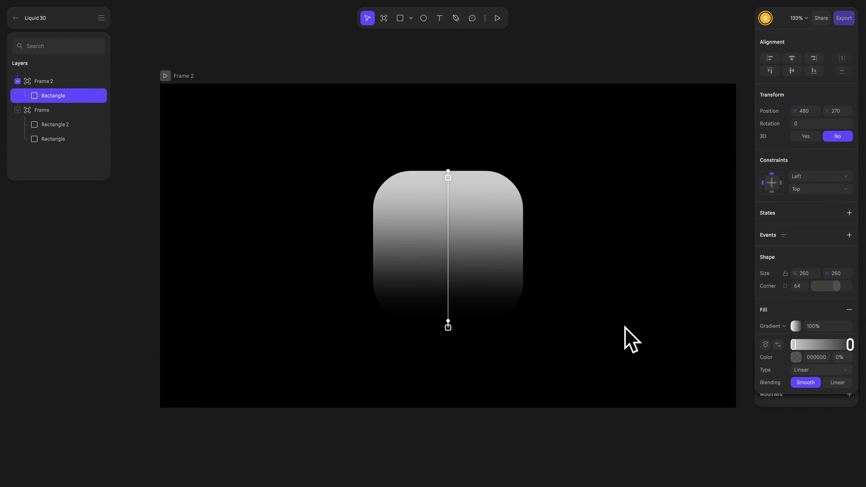
drag(448, 321, 449, 289)
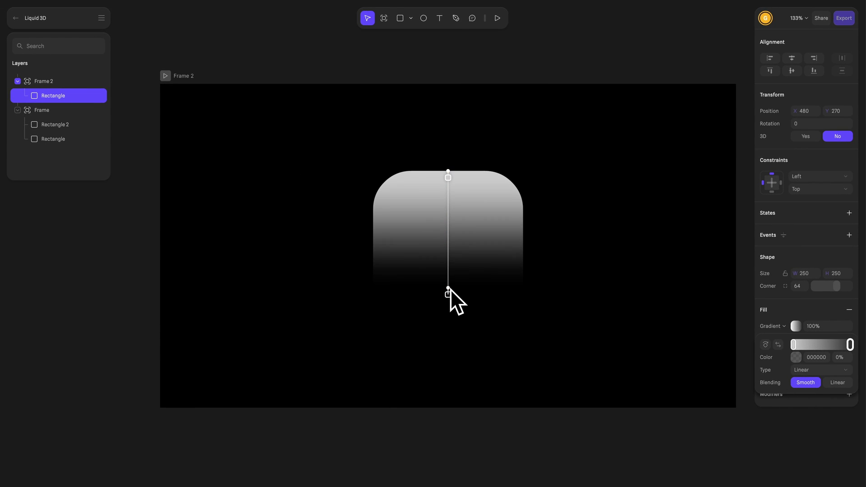
click(806, 400)
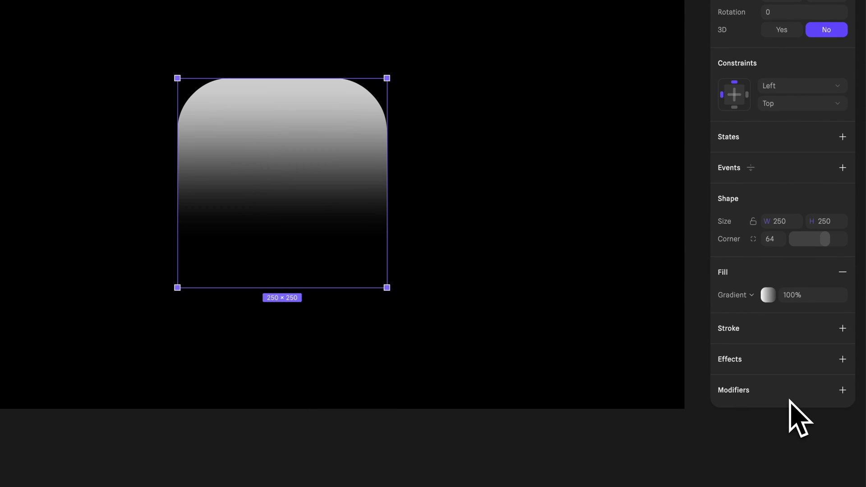
Step: Add an Inner Shadow effect to the square and change its color to white FFFFFF
click(842, 359)
click(791, 377)
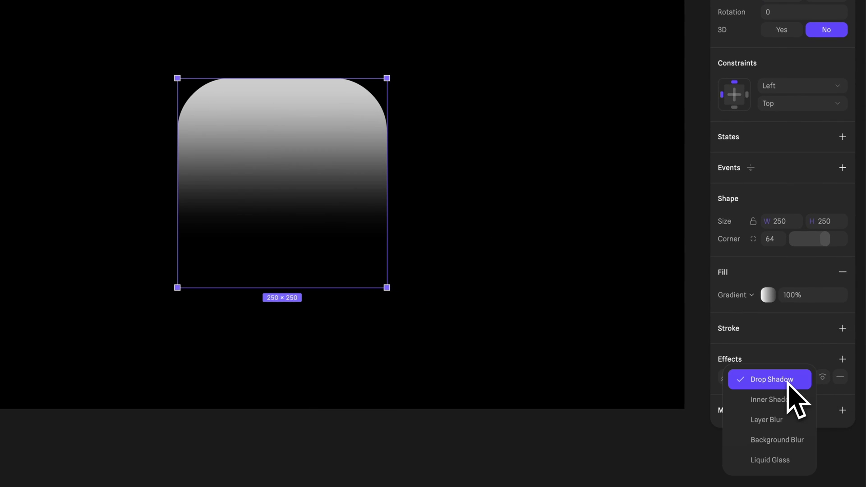
click(789, 398)
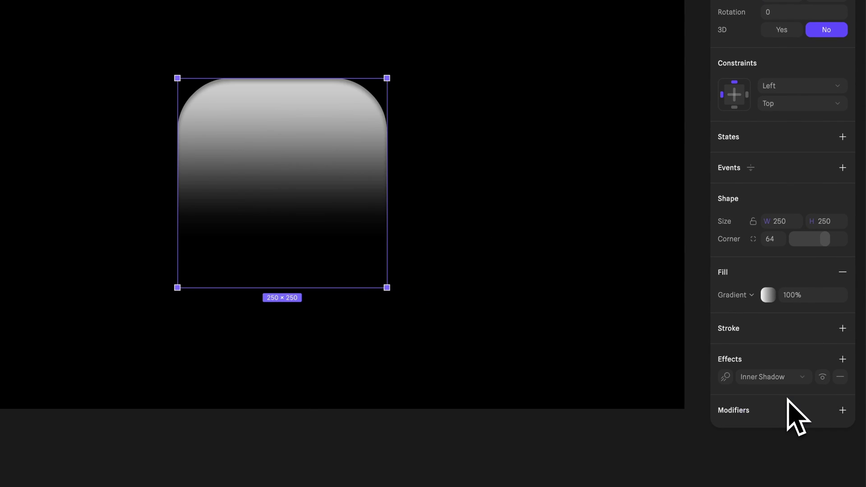
click(727, 380)
click(602, 392)
drag(572, 304, 547, 191)
click(579, 397)
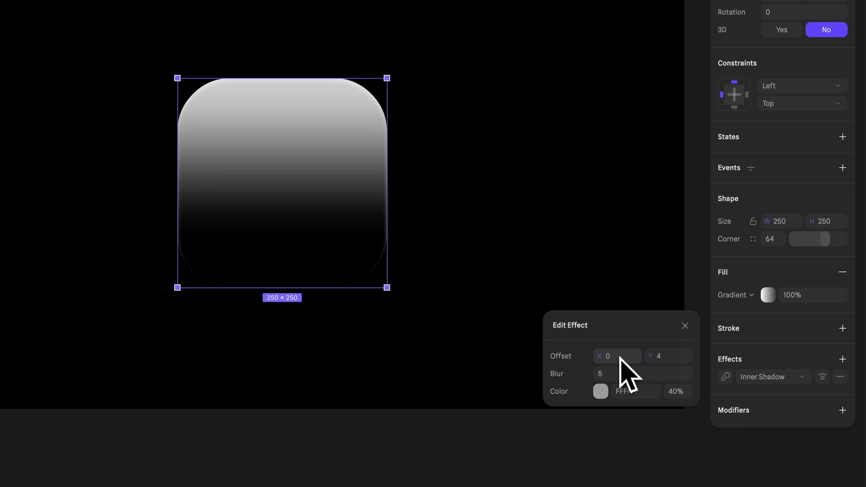
Step: Set the inner shadow's offset to X -1, Y 1, its blur to 2 and its color opacity to 60%
text(-1)
key(Return)
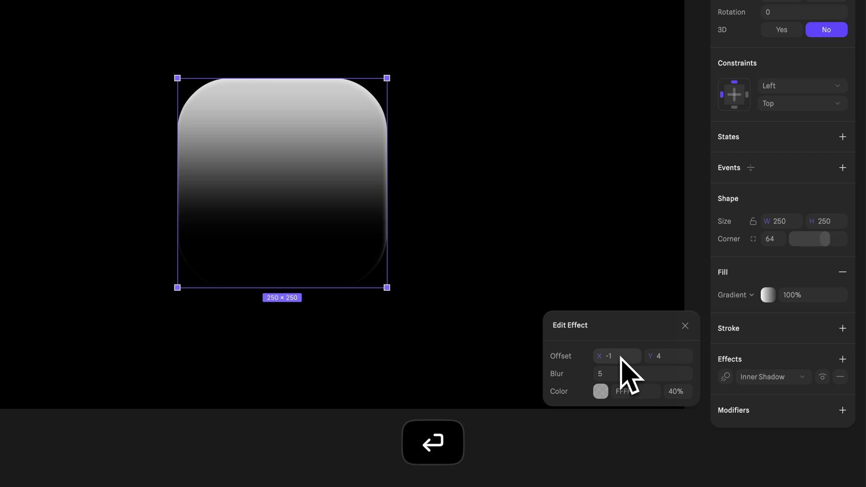
click(669, 356)
text(1)
key(Return)
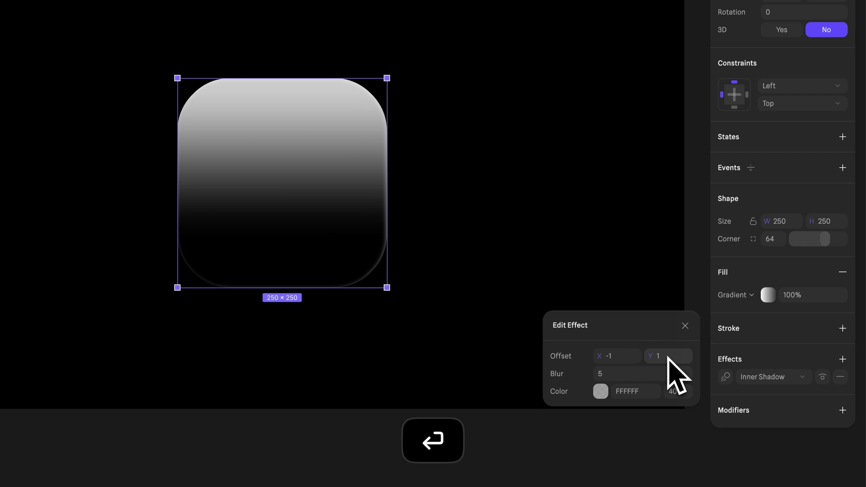
click(649, 375)
text(2)
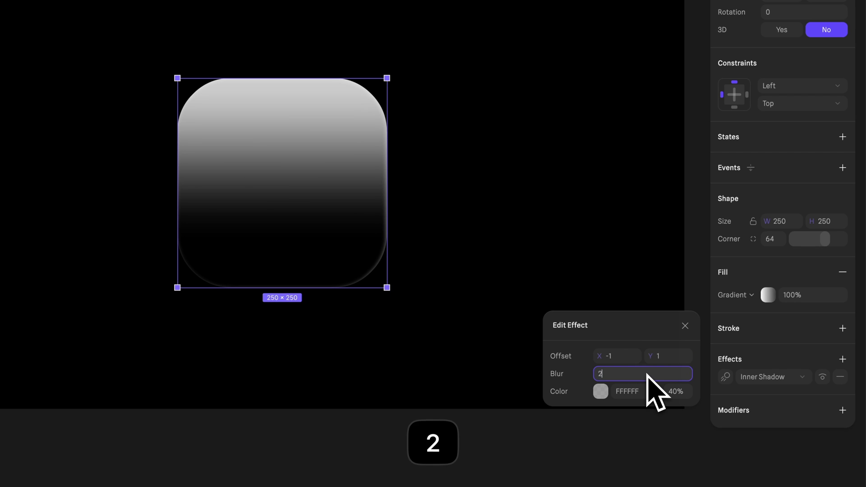
key(Return)
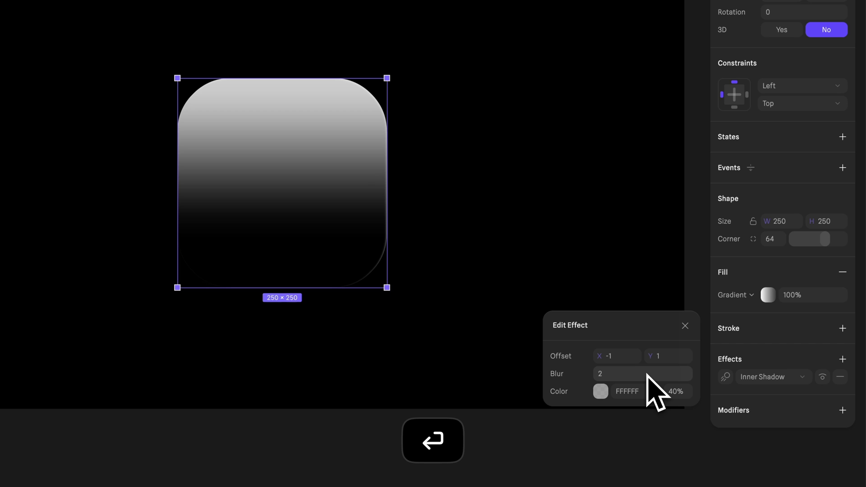
click(674, 392)
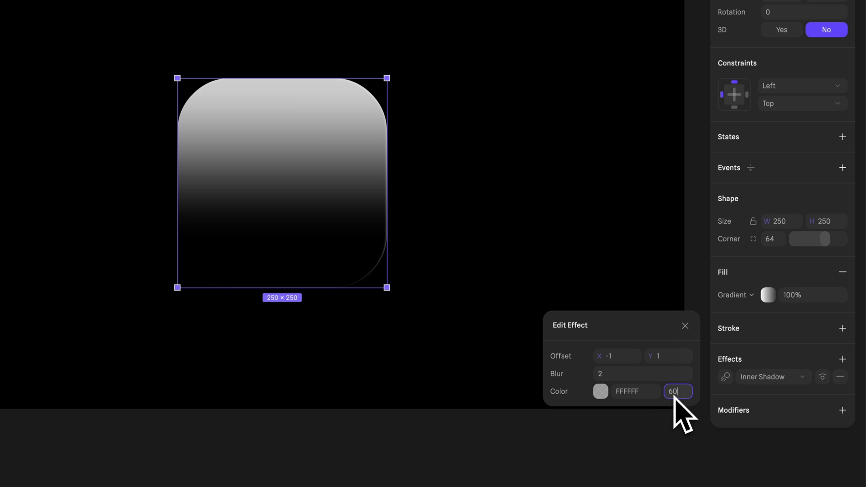
text(60)
key(Return)
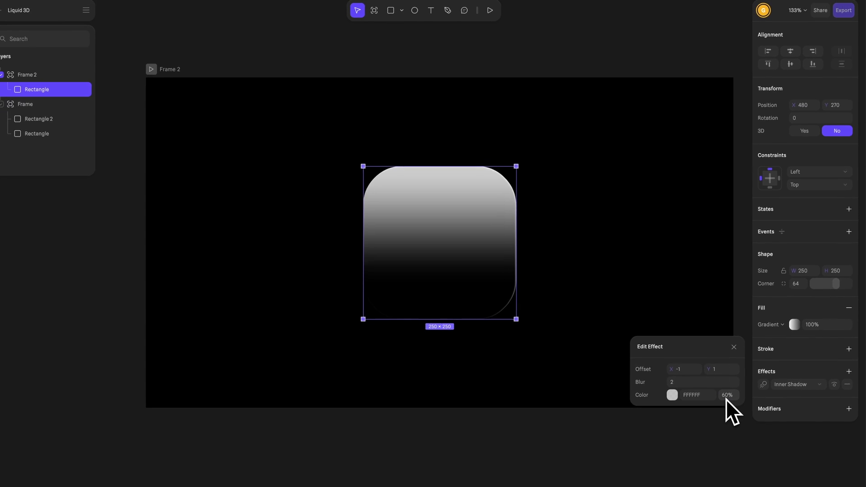
Step: Duplicate the square twice in place and group all three squares
right_click(285, 184)
click(469, 280)
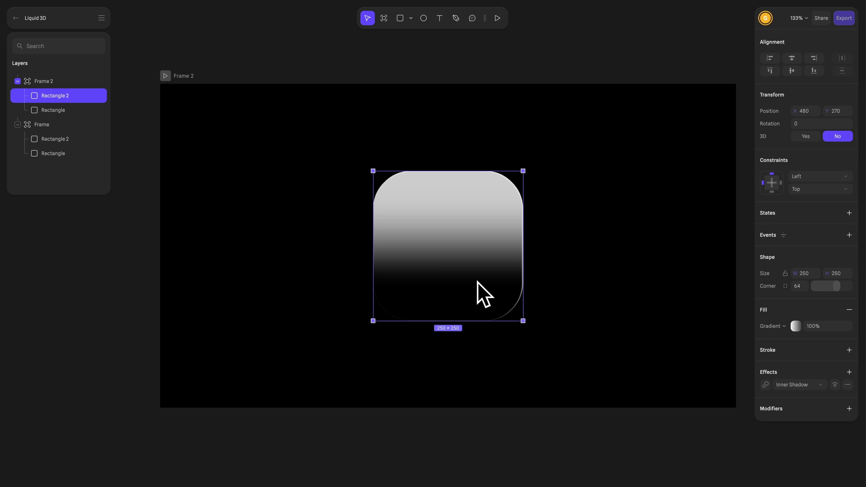
right_click(477, 283)
click(507, 104)
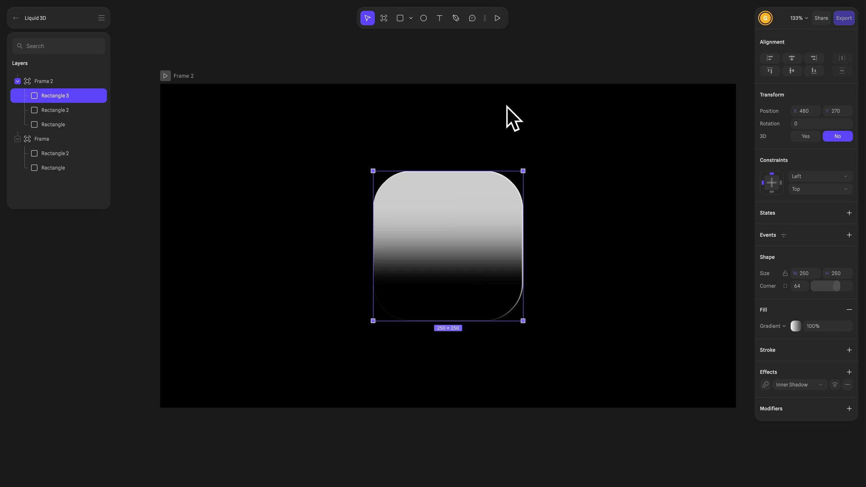
drag(548, 128, 399, 281)
right_click(418, 250)
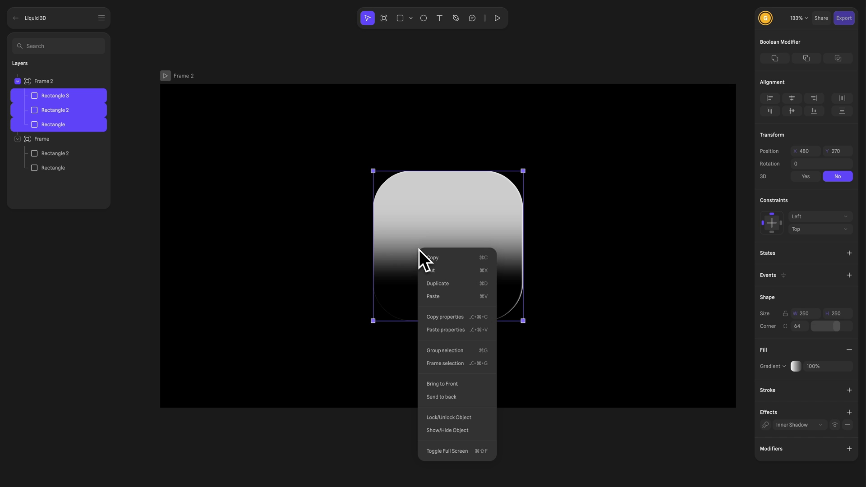
click(447, 350)
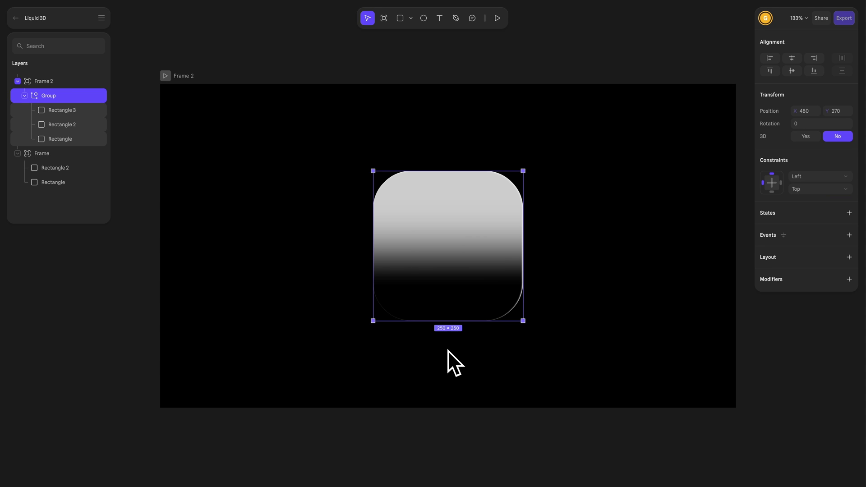
Step: Enable 3D on the group with 3D rotation X 23, Y -32 and a perspective of 580
click(799, 137)
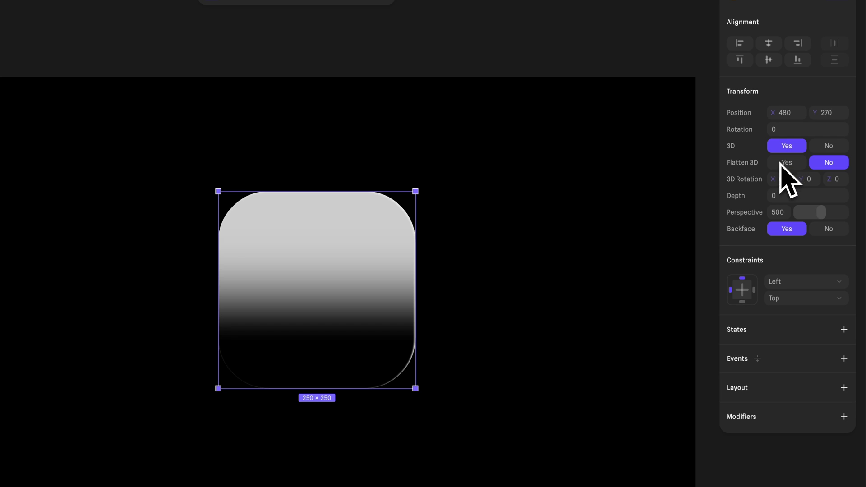
drag(773, 179, 773, 179)
text(0)
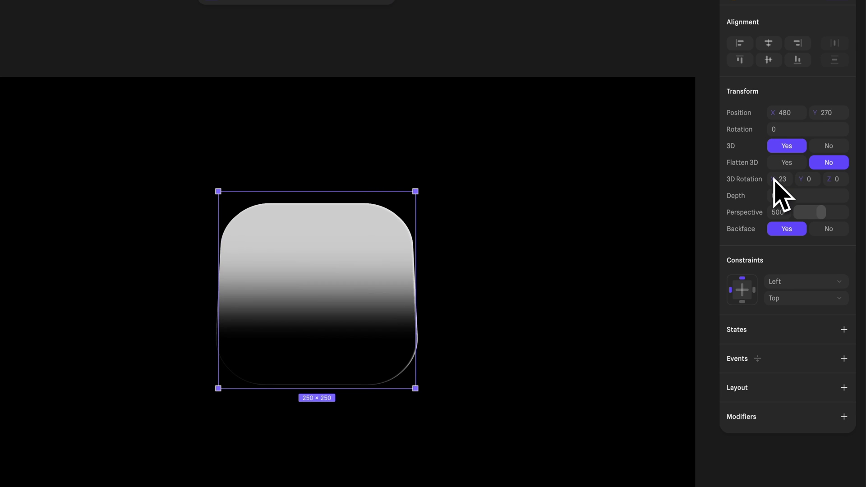
click(802, 185)
text(6)
key(BackSpace)
text(-30)
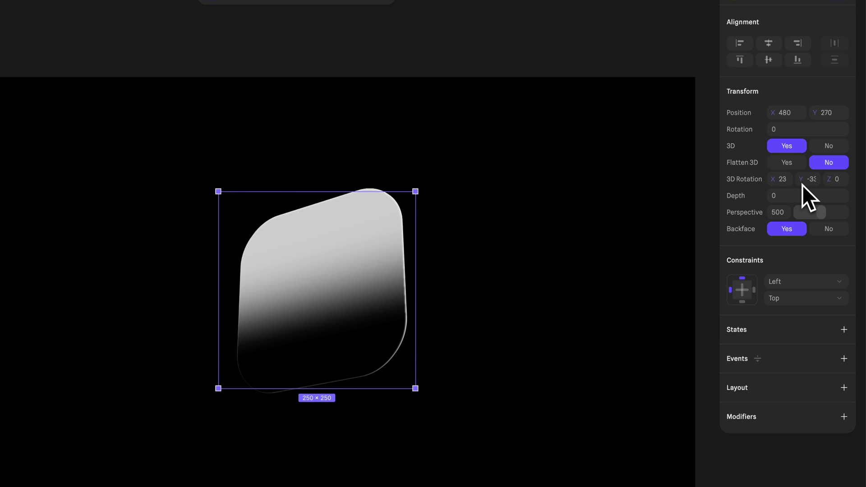
key(BackSpace)
text(2)
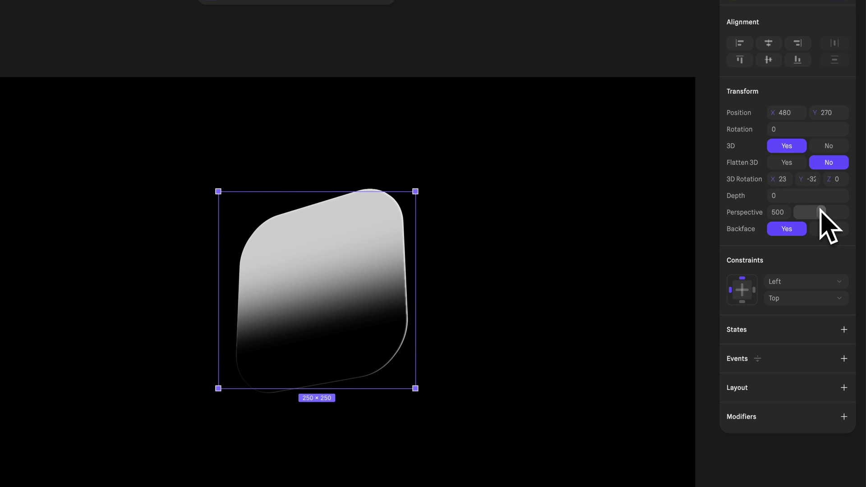
mouse_move(821, 211)
mouse_down()
mouse_move(835, 215)
mouse_move(827, 217)
mouse_up()
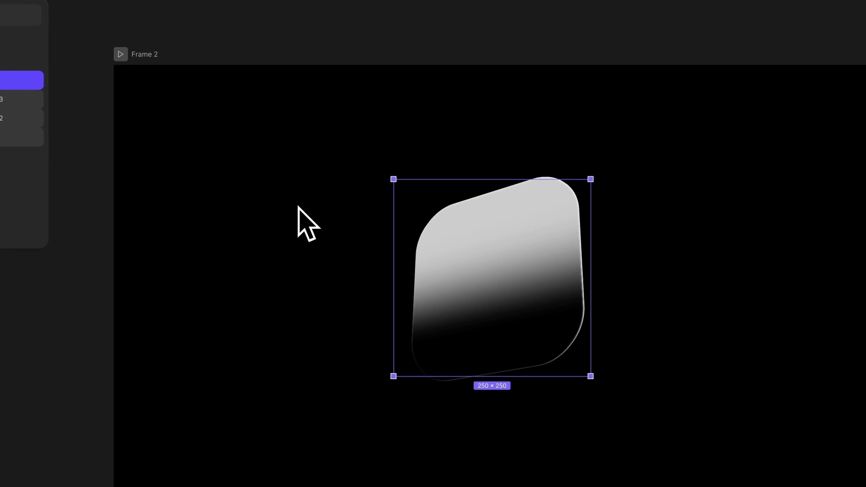
Step: Enable 3D on Rectangle 2 and Rectangle 3 and stagger them forward in depth, with Rectangle 3 at 200
click(88, 149)
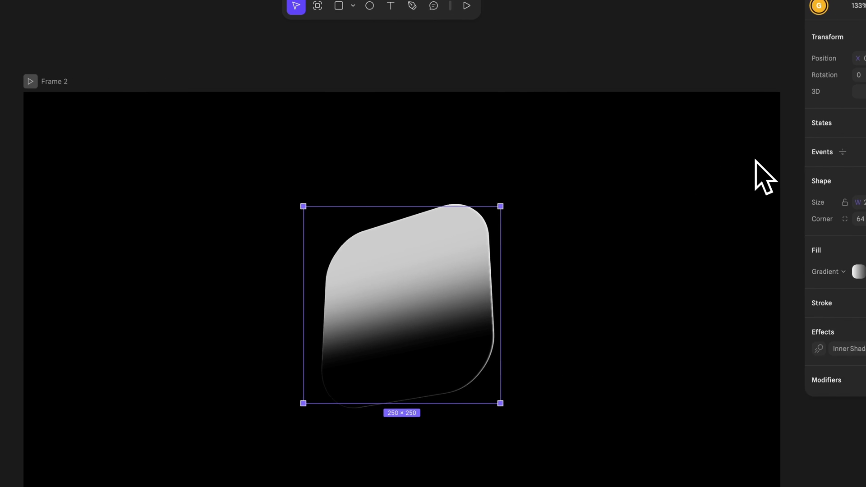
click(790, 111)
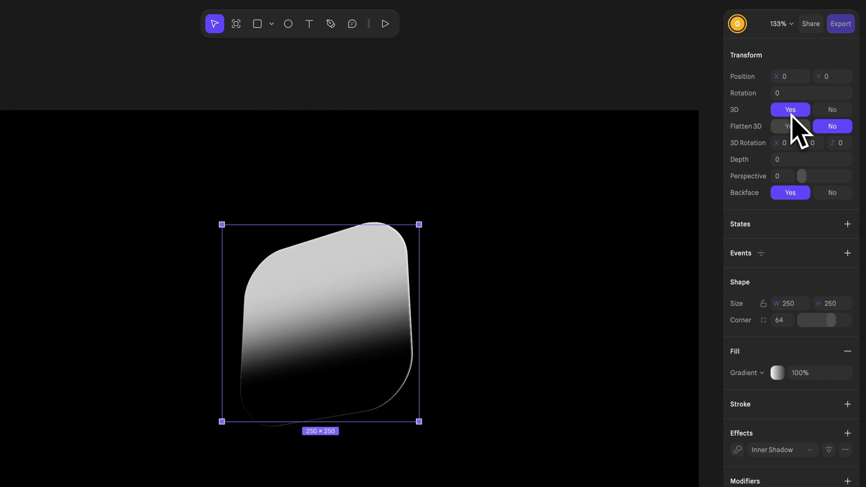
drag(775, 161, 776, 160)
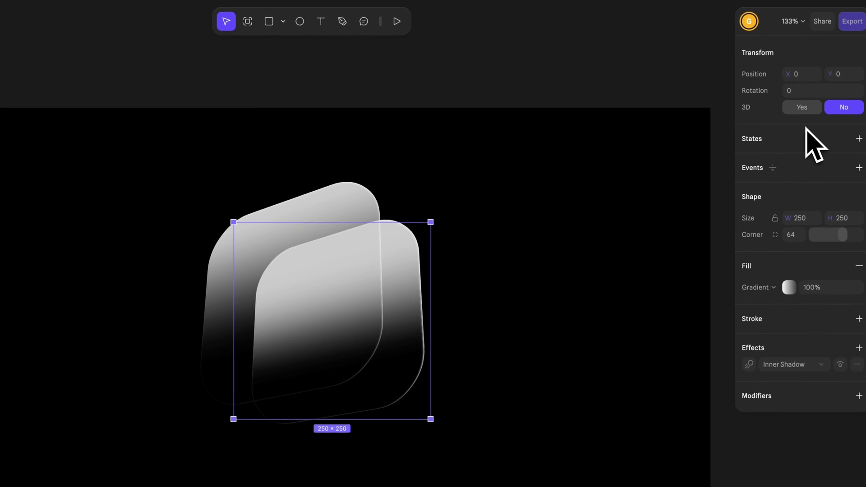
click(793, 111)
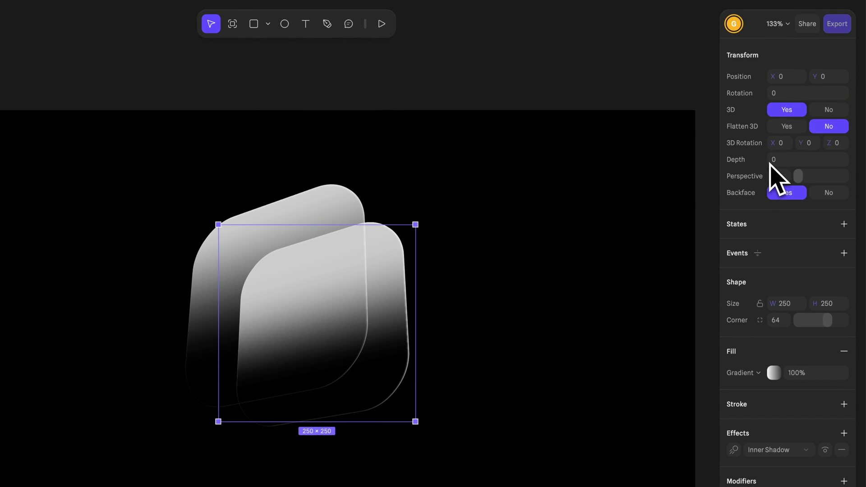
drag(770, 164, 771, 165)
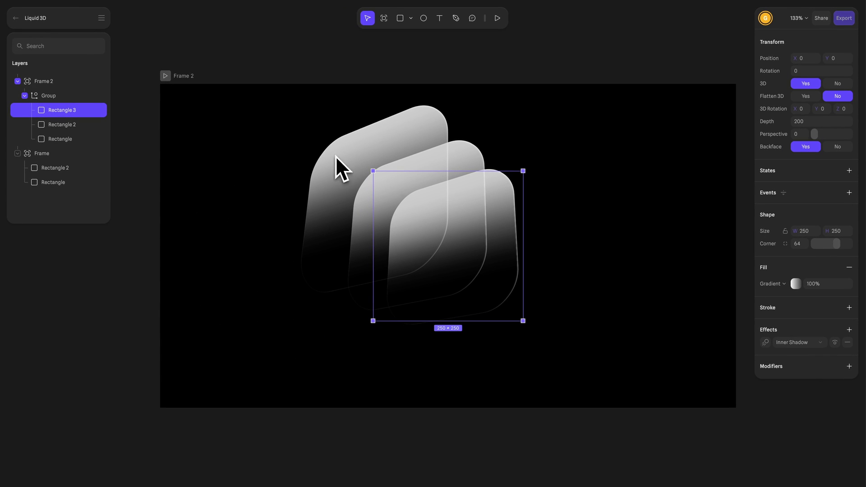
Step: Move the whole group to about X 537, Y 310 in Frame 2
click(68, 98)
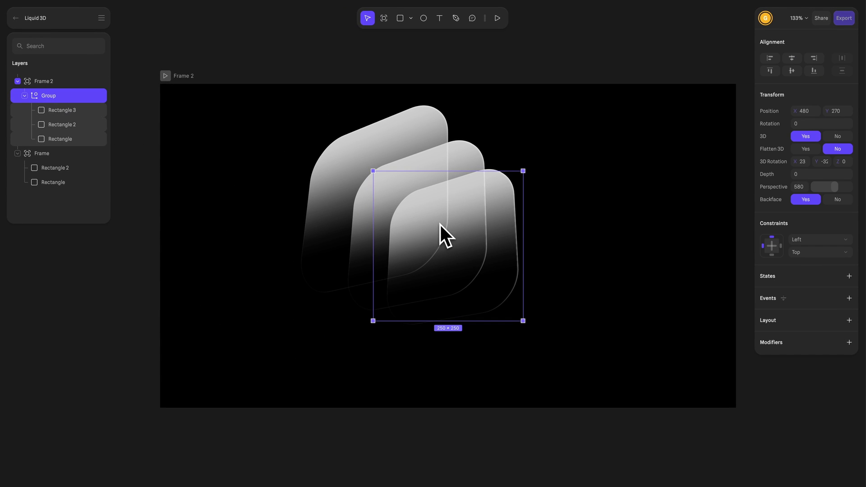
drag(440, 225, 474, 248)
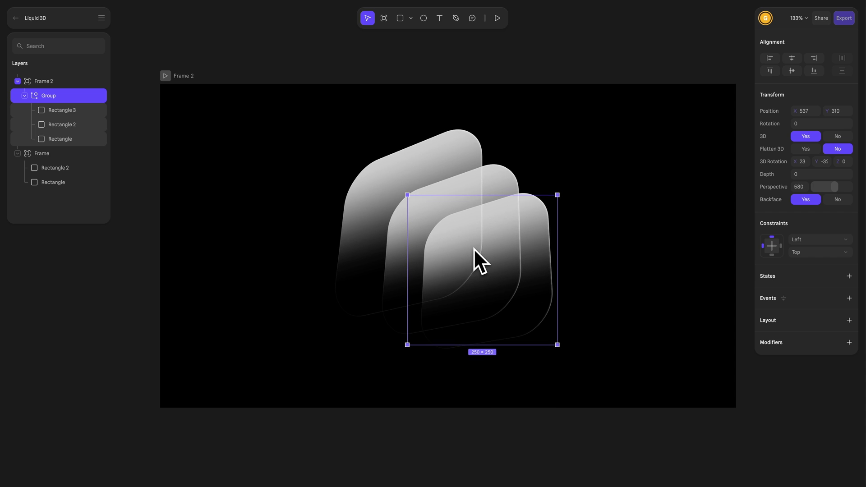
Step: Add a Liquid Glass effect to all three rectangles in the Frame 2 group
click(63, 111)
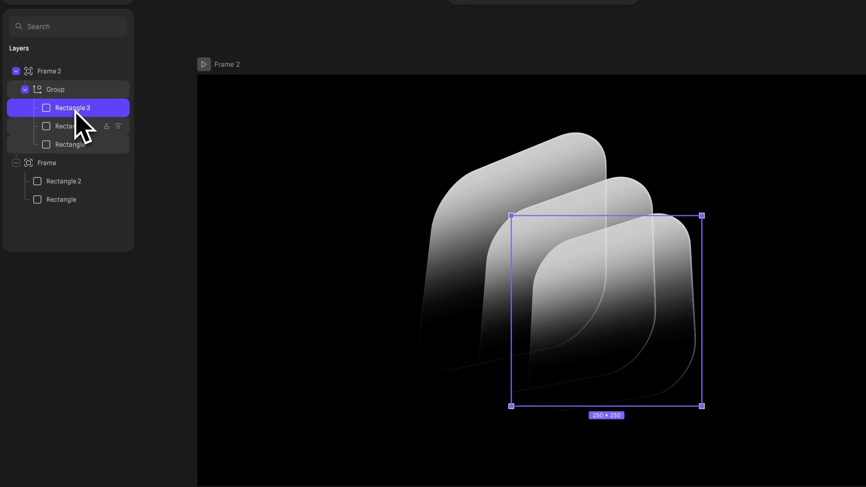
shift+click(67, 141)
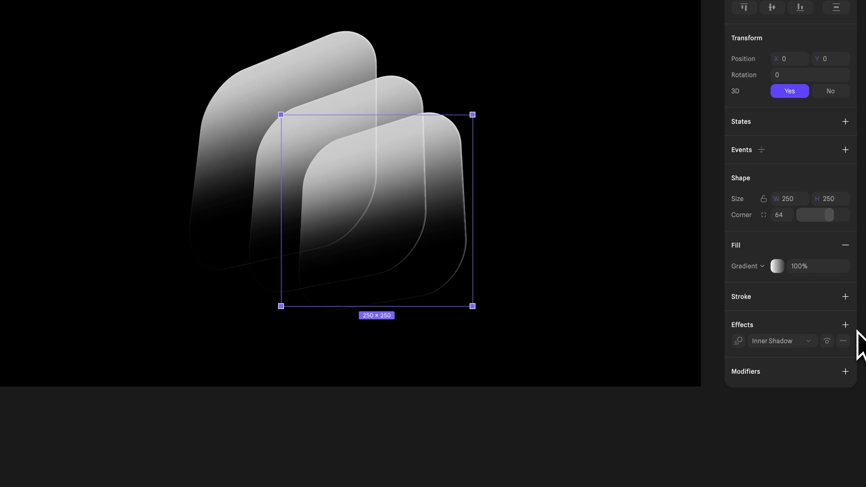
click(844, 324)
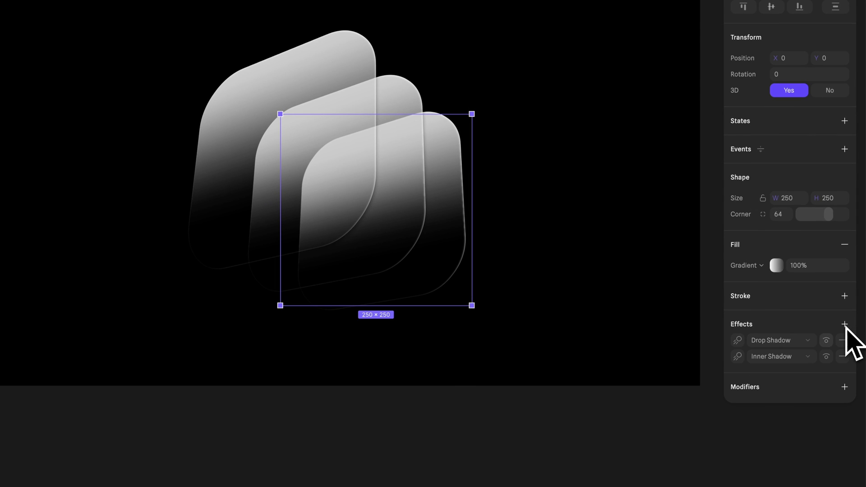
click(799, 341)
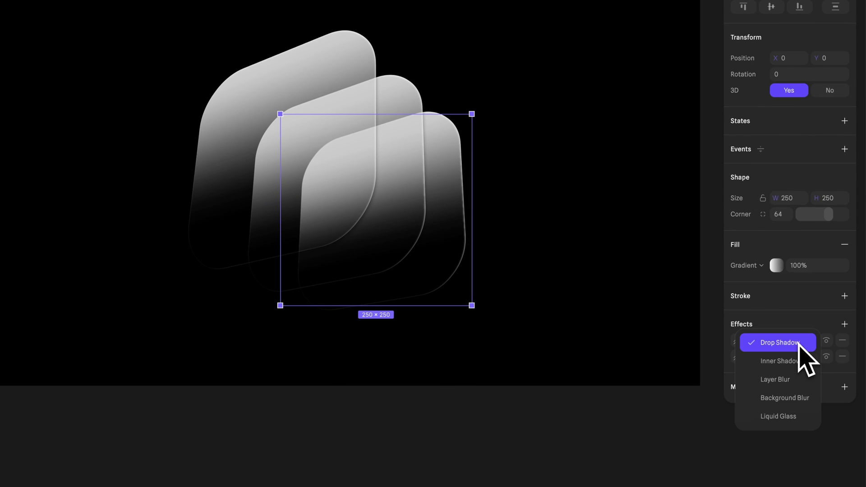
click(781, 416)
Step: Set the Liquid Glass distortion to 20 on the three rectangles, increase its depth and reduce its blur
click(737, 341)
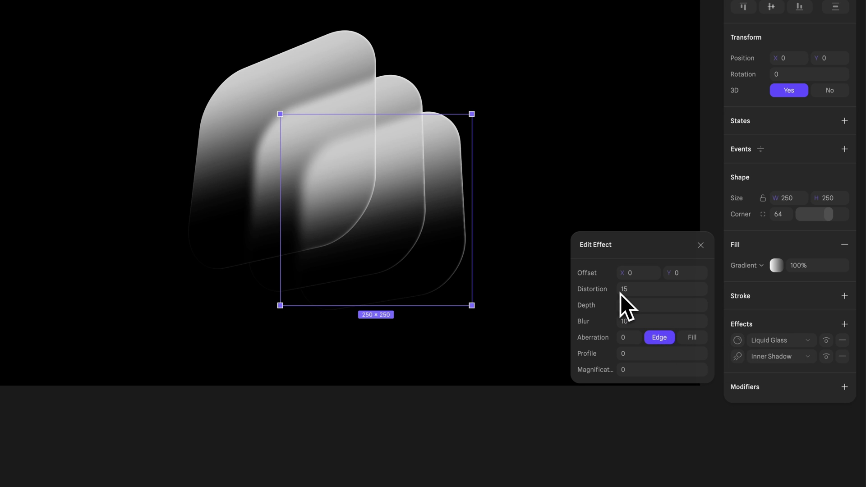
drag(619, 293, 620, 293)
drag(619, 293, 619, 305)
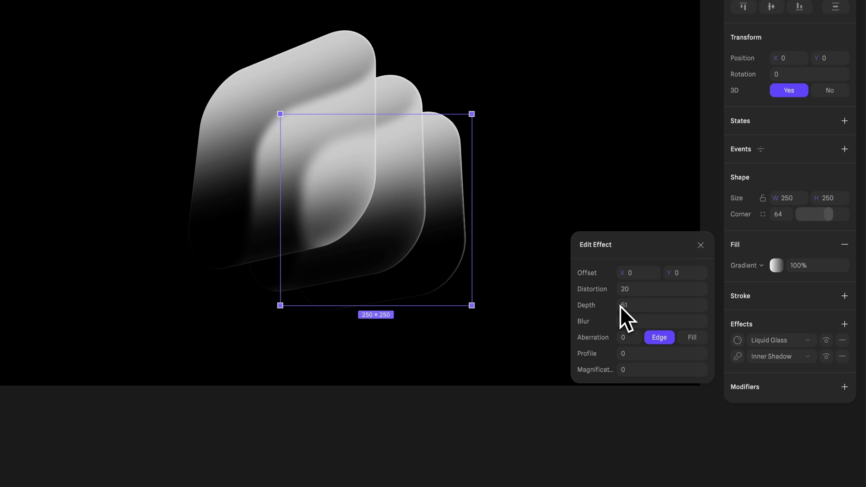
drag(619, 306, 621, 323)
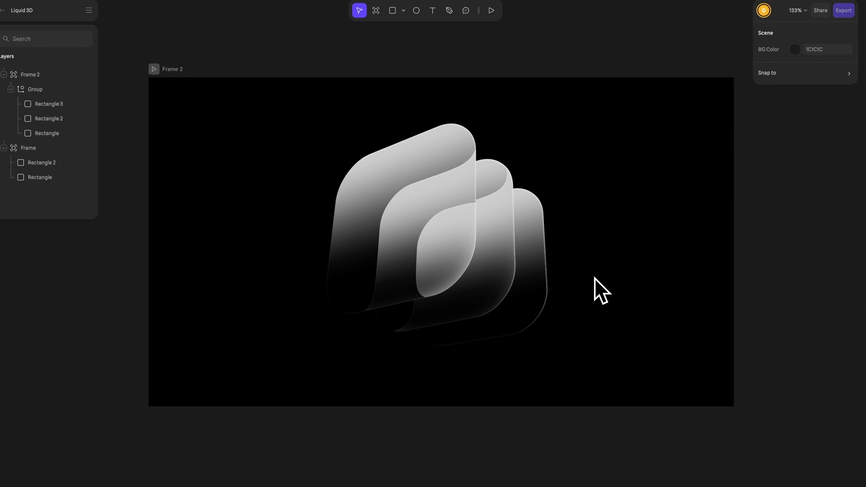
Step: Review the group's two states and Start transition, and preview the Glass stack animation
click(786, 311)
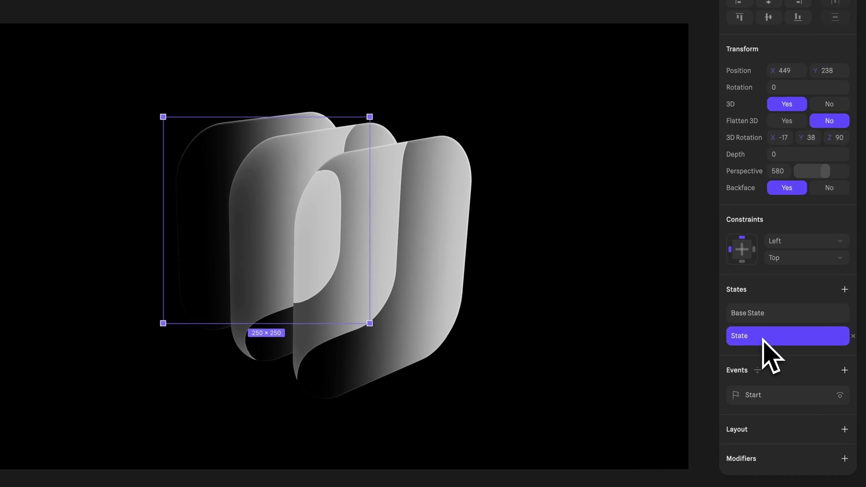
click(765, 322)
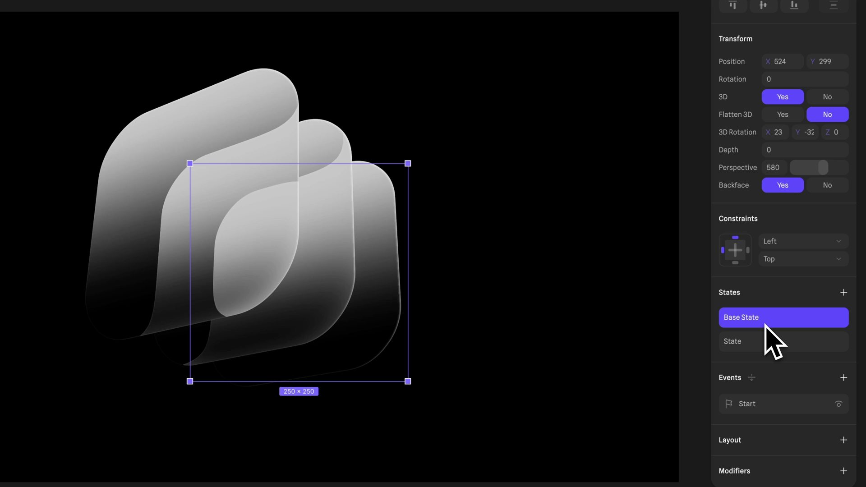
click(800, 404)
click(631, 74)
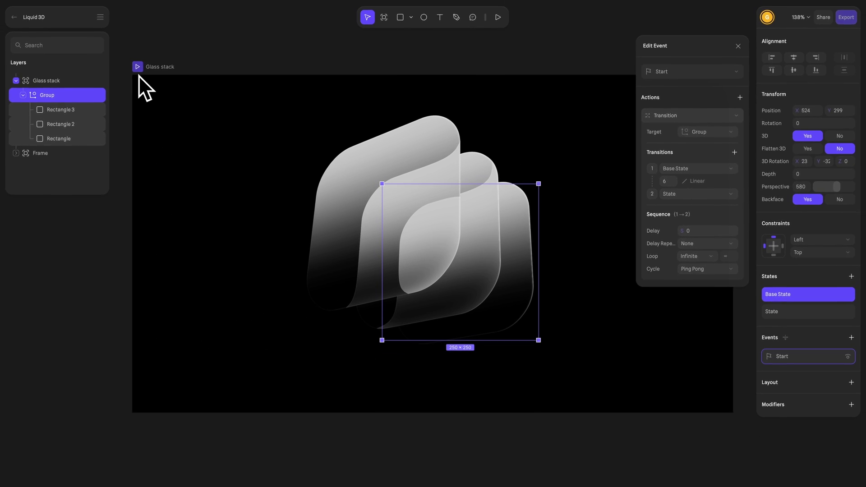
click(139, 68)
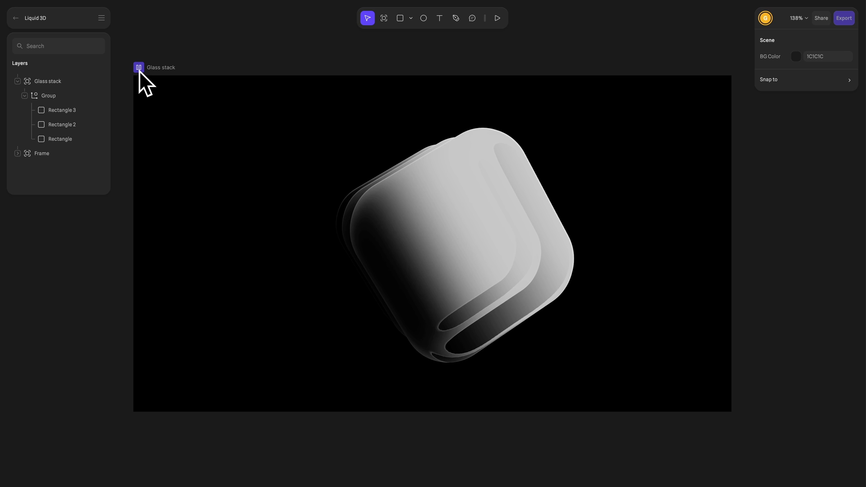
click(139, 68)
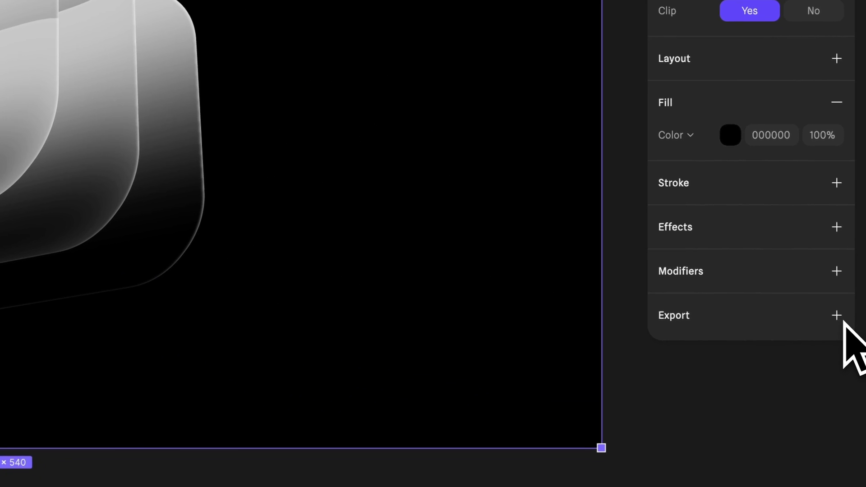
Step: Add an embed link export to the Glass stack frame and review its embed options
click(848, 346)
click(835, 318)
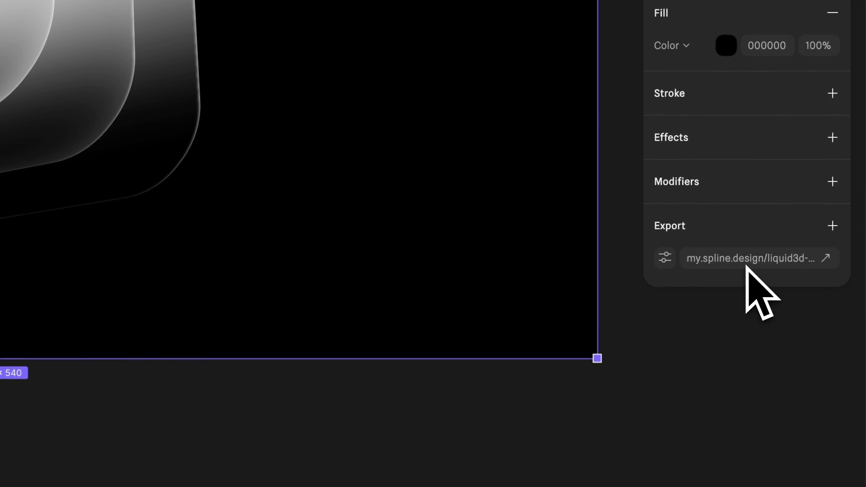
click(664, 344)
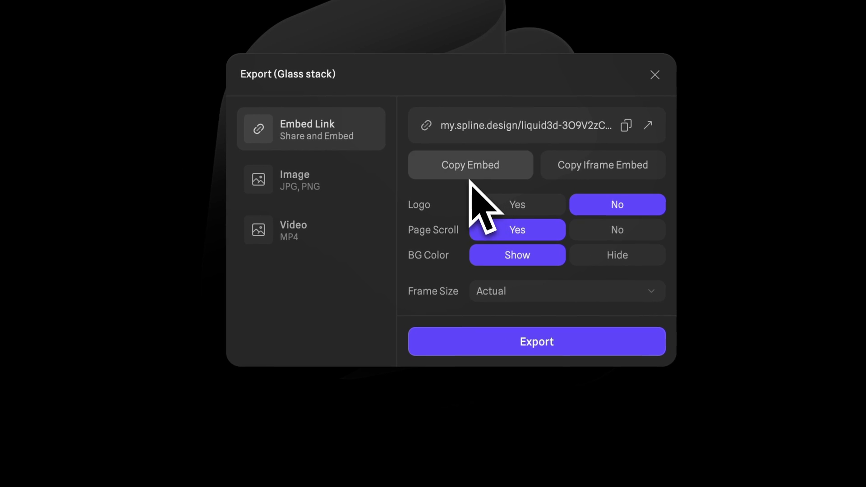
click(389, 116)
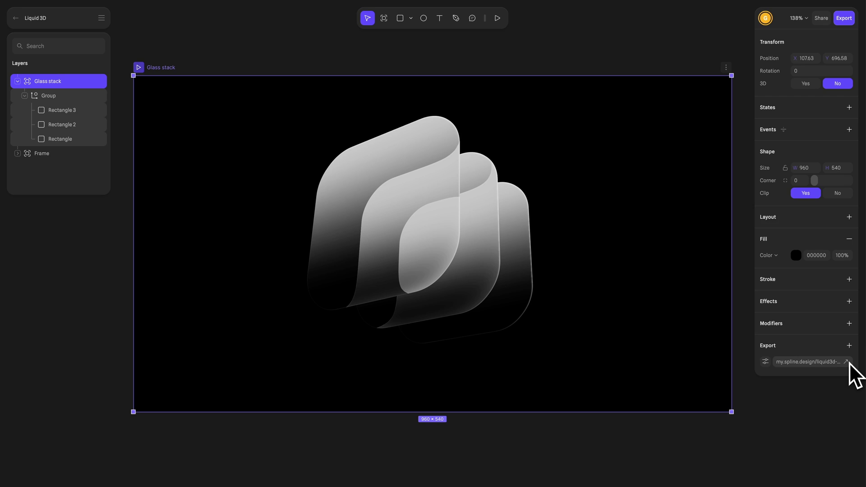
Step: Add a video export to the Glass stack frame at 4k resolution and download the one-second MP4
click(843, 346)
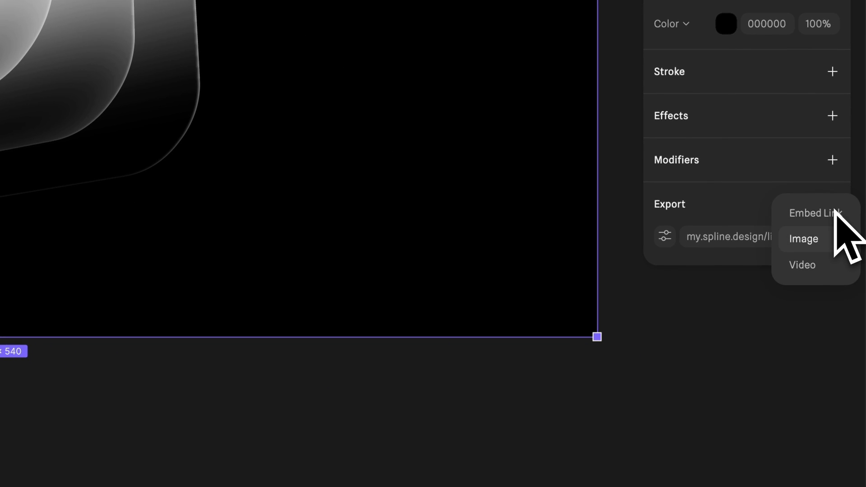
click(837, 246)
click(765, 271)
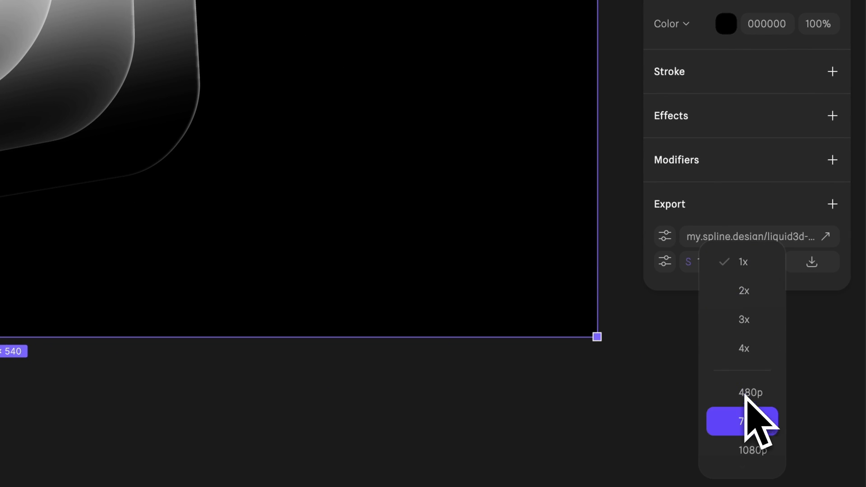
scroll(746, 446, down, 1)
click(746, 455)
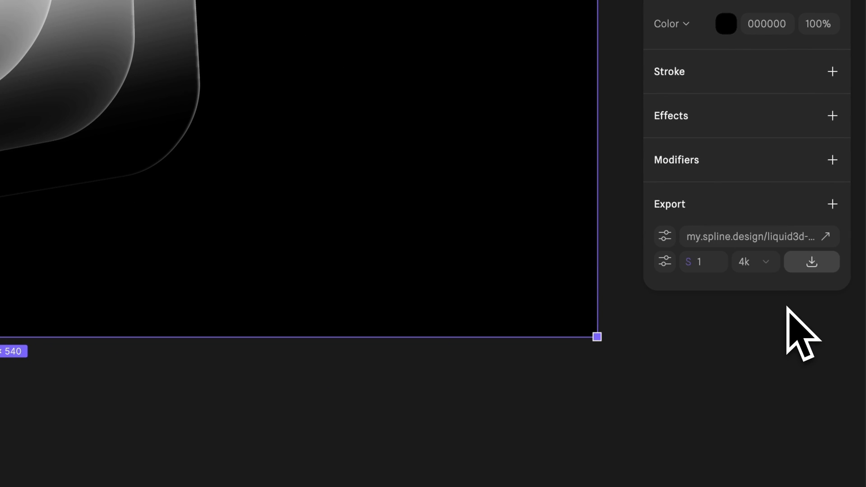
click(811, 262)
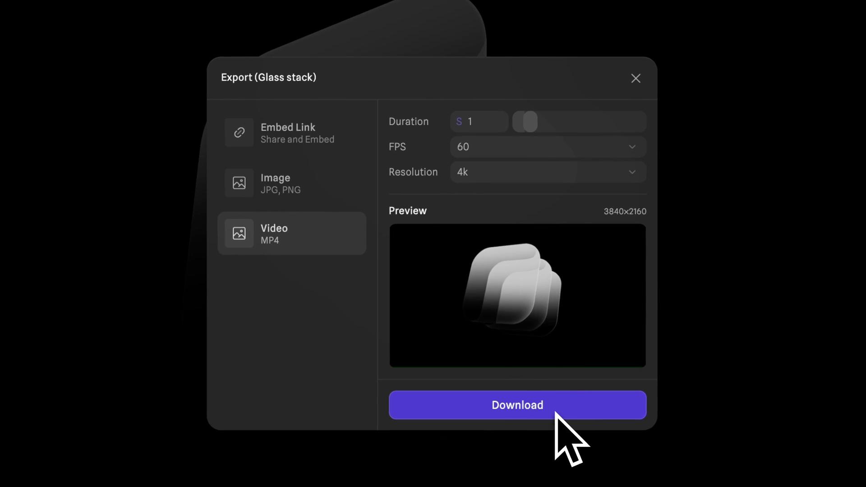
click(557, 408)
Step: Move the Glass text slightly down over the black circles and try moving the nine-sided star
ctrl+scroll(284, 318, up, 5)
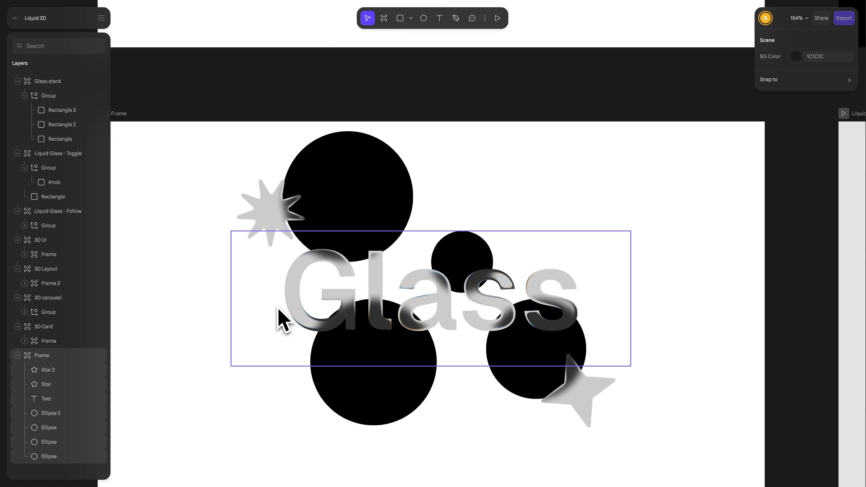
click(277, 306)
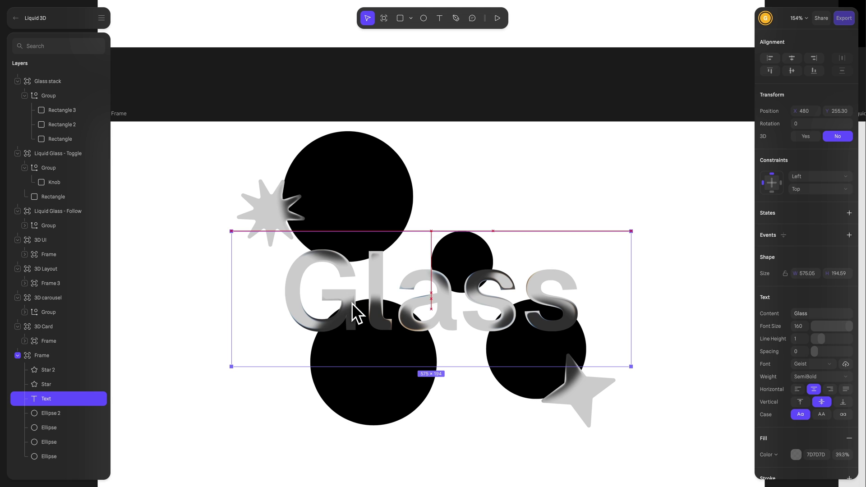
drag(351, 303, 380, 315)
click(279, 218)
mouse_move(288, 153)
mouse_down()
mouse_move(340, 226)
mouse_move(247, 248)
mouse_move(288, 137)
mouse_up()
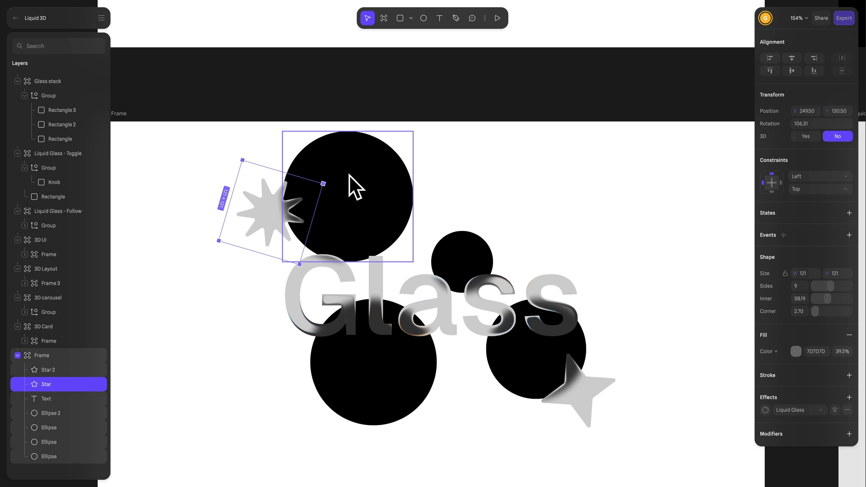
click(519, 214)
Step: Preview the interaction in the Liquid Glass - Follow frame
ctrl+scroll(519, 215, down, 3)
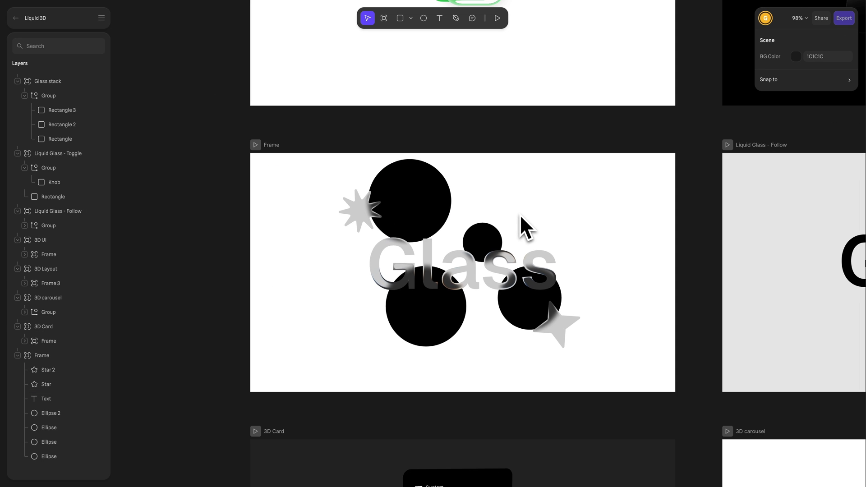
scroll(519, 215, right, 8)
scroll(520, 214, right, 2)
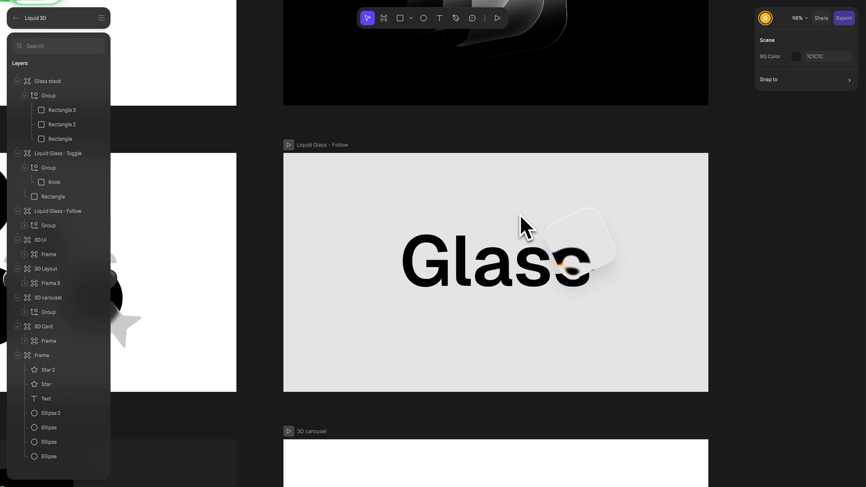
ctrl+scroll(519, 215, up, 3)
scroll(435, 211, down, 1)
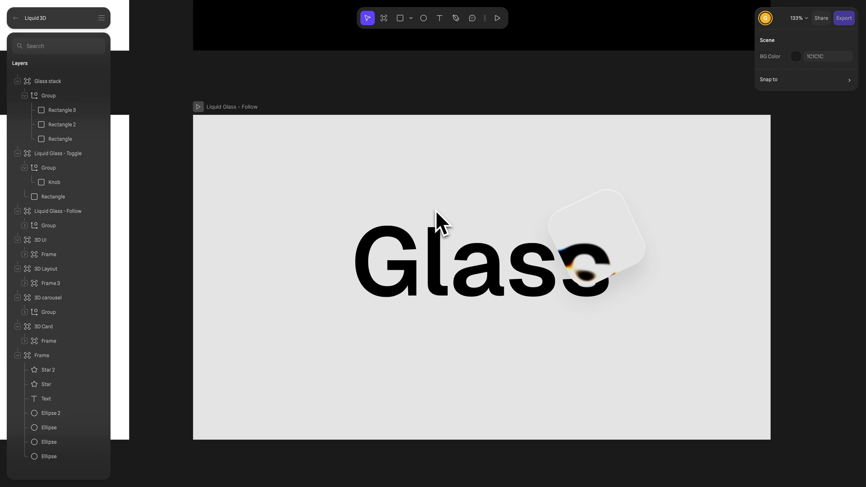
click(198, 107)
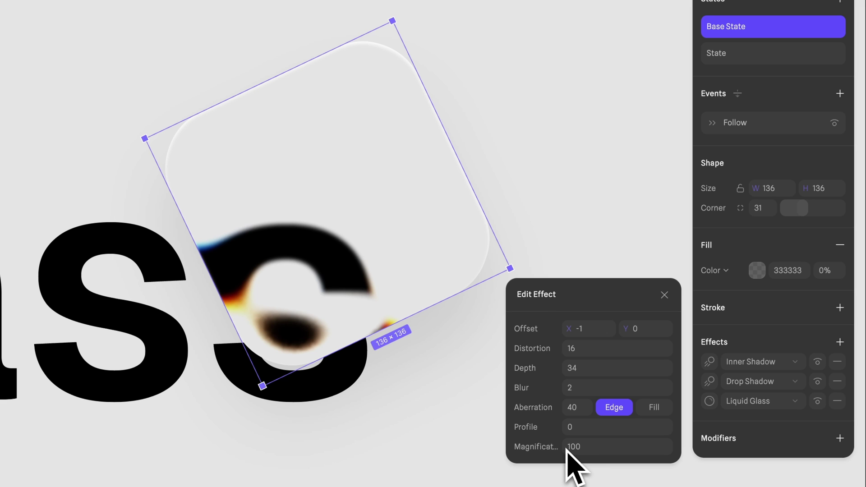
Step: Try magnification -100 on the glass square's Liquid Glass effect, restore 100, and switch the aberration mode to Fill
click(567, 446)
text(-)
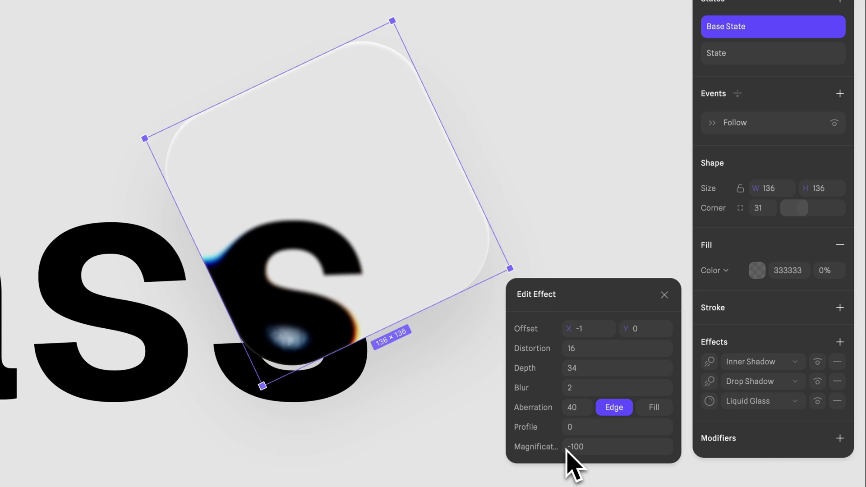
key(BackSpace)
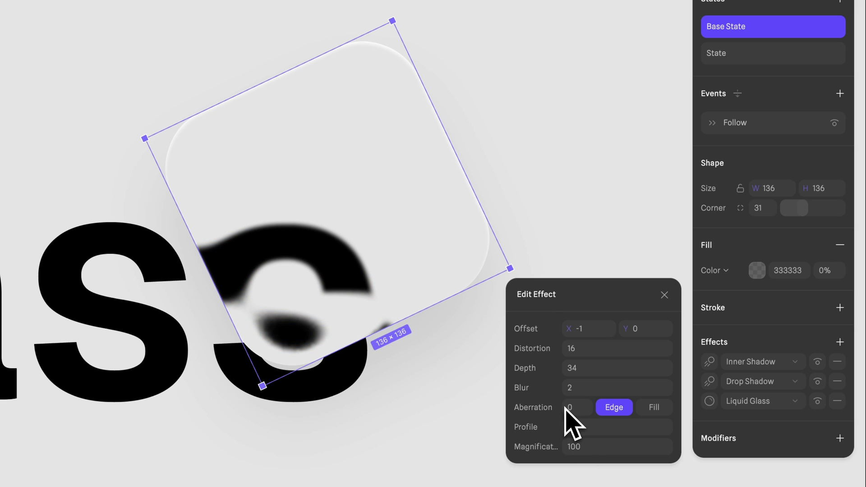
click(656, 412)
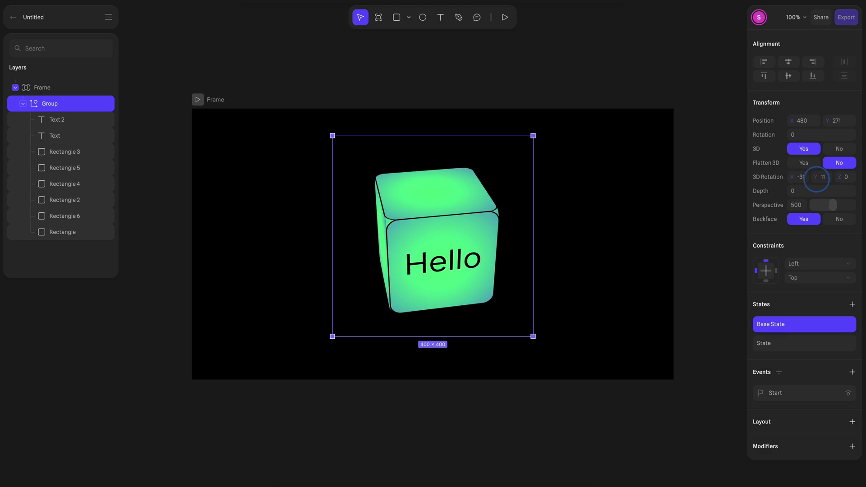
Step: Adjust the Y value of the 3D rotation on the Hello cube group
drag(816, 178, 825, 178)
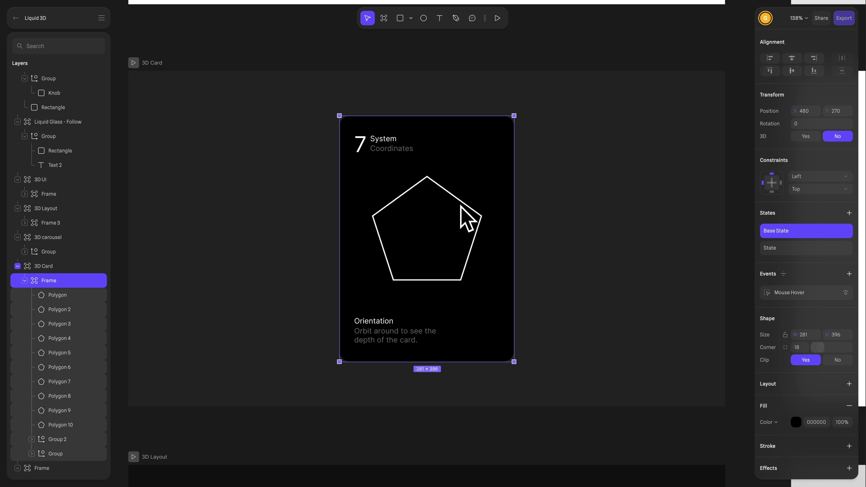
click(461, 206)
mouse_move(460, 204)
mouse_down()
mouse_move(494, 204)
mouse_move(478, 239)
mouse_move(446, 201)
mouse_move(475, 207)
mouse_move(469, 200)
mouse_up()
key(super+z)
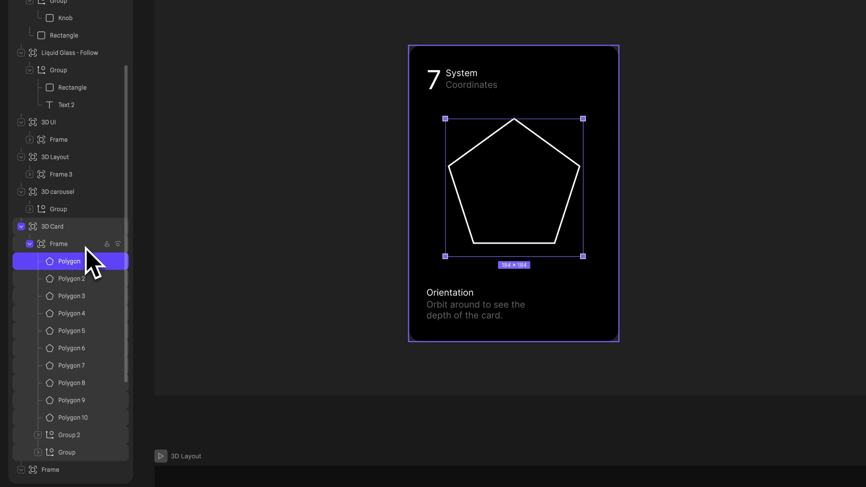
Step: Enable 3D on the card's inner frame in 3D Card and change its X rotation to tilt it the other way
click(87, 248)
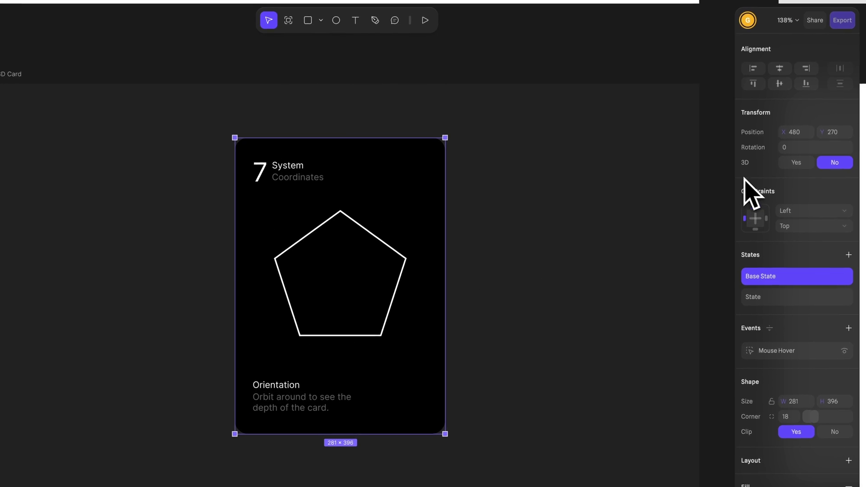
click(796, 164)
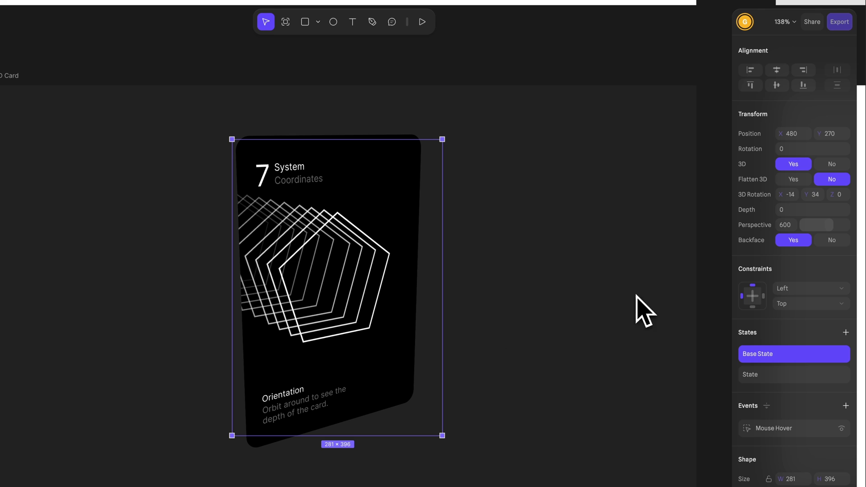
drag(777, 196, 808, 200)
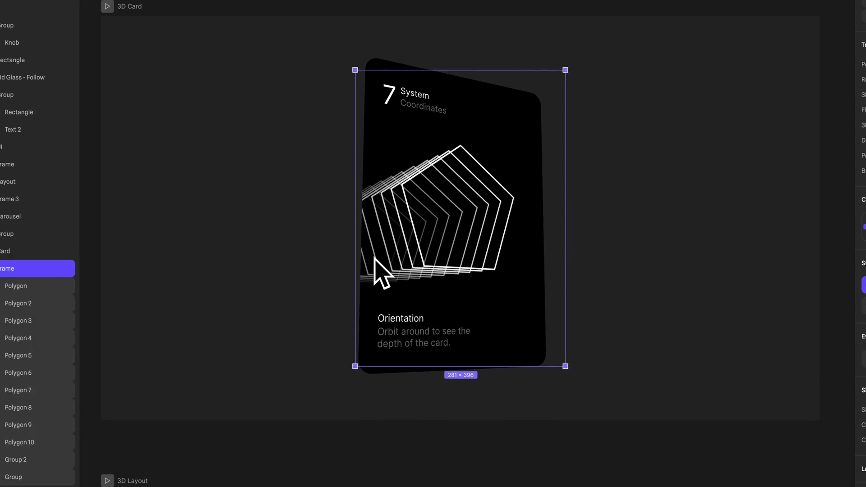
Step: Check the depth of the card's first four polygons, trying another depth on Polygon 2 and undoing it
click(70, 260)
click(71, 273)
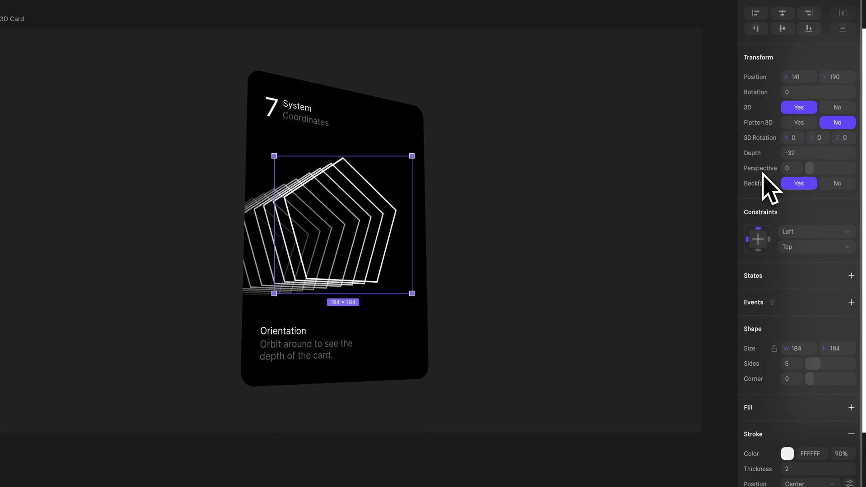
drag(784, 156, 784, 156)
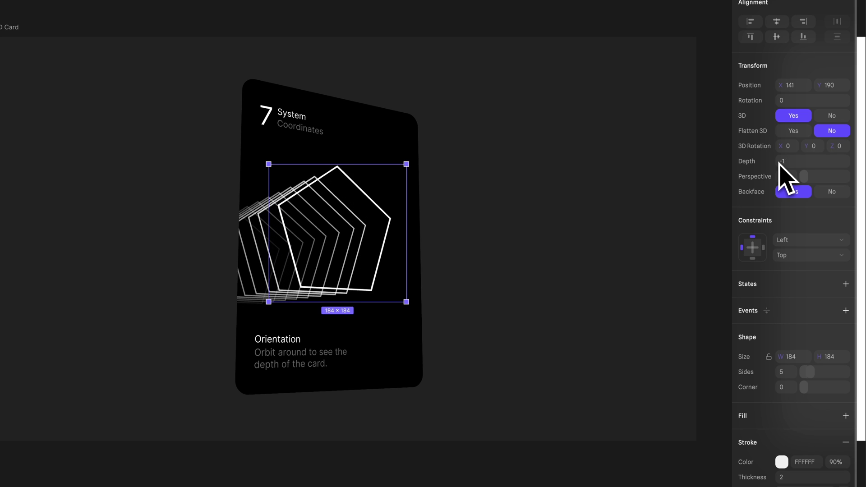
key(super+z)
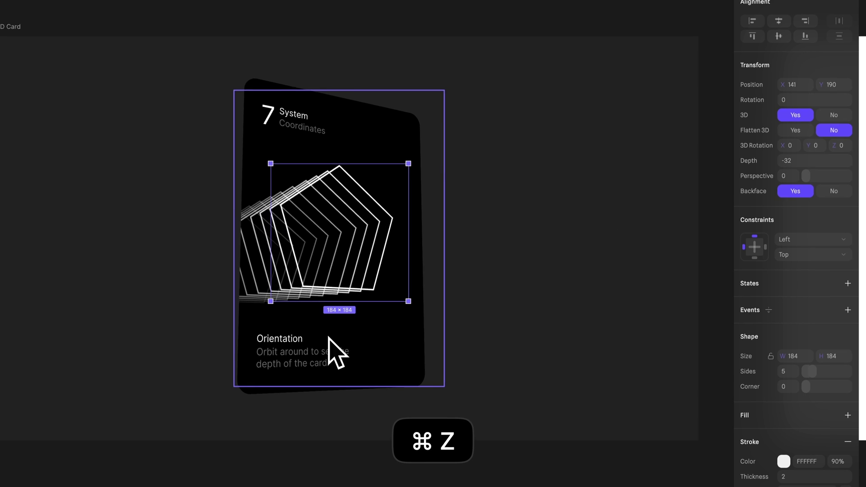
click(71, 293)
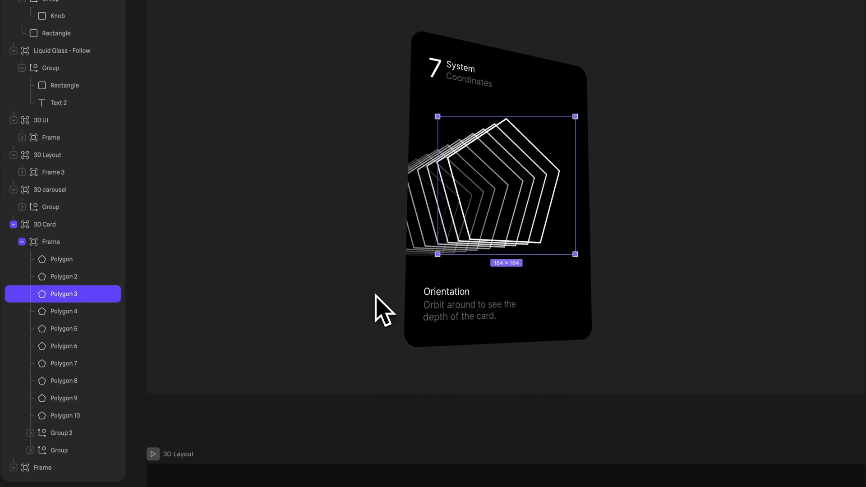
click(42, 307)
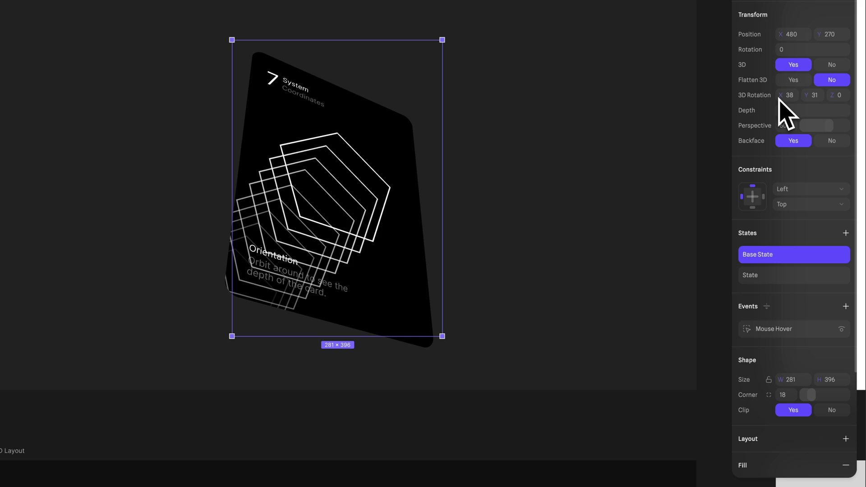
Step: Set the X value of the card frame's 3D rotation to -10 and compare its State with the Base State
drag(779, 100, 783, 109)
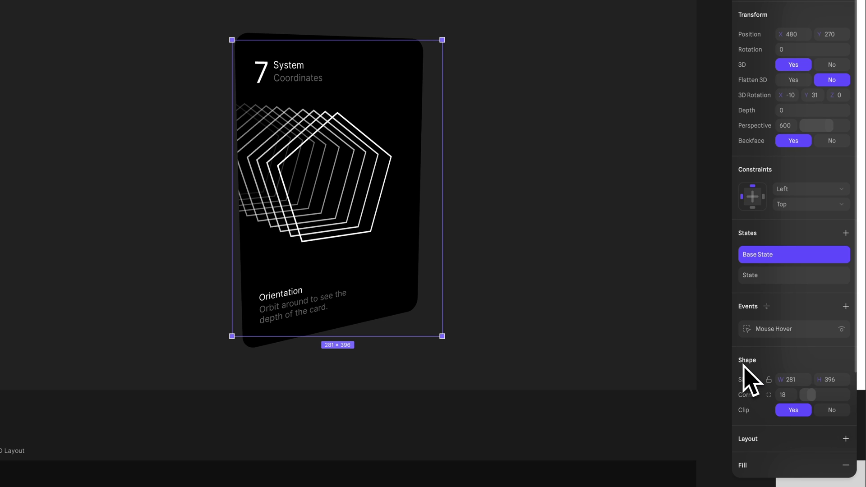
click(775, 276)
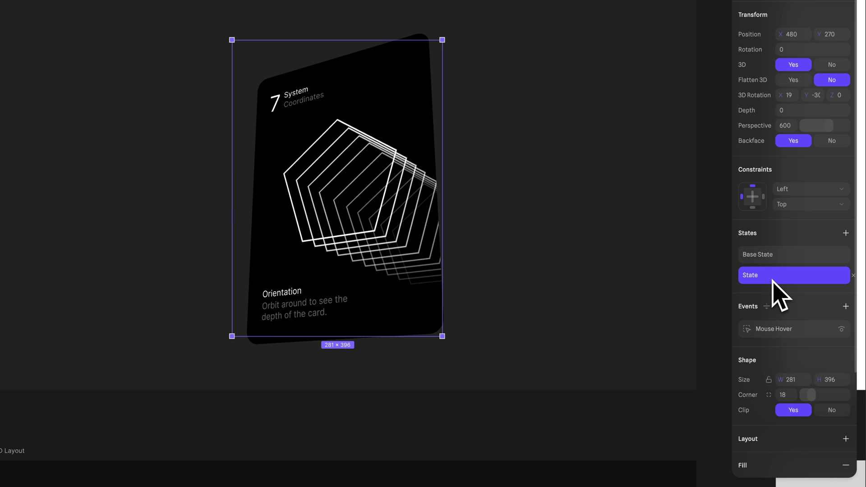
click(774, 255)
Step: Open the Transition action of the card's Mouse Hover event and preview the 3D Card frame
click(780, 347)
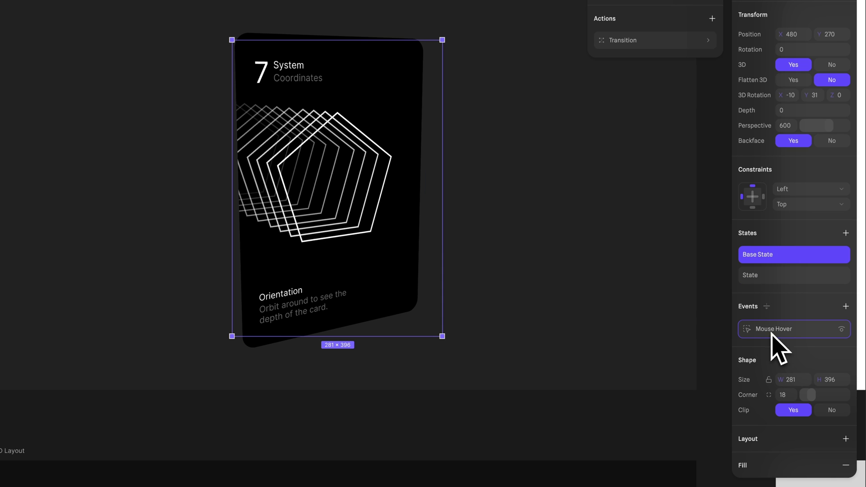
click(635, 42)
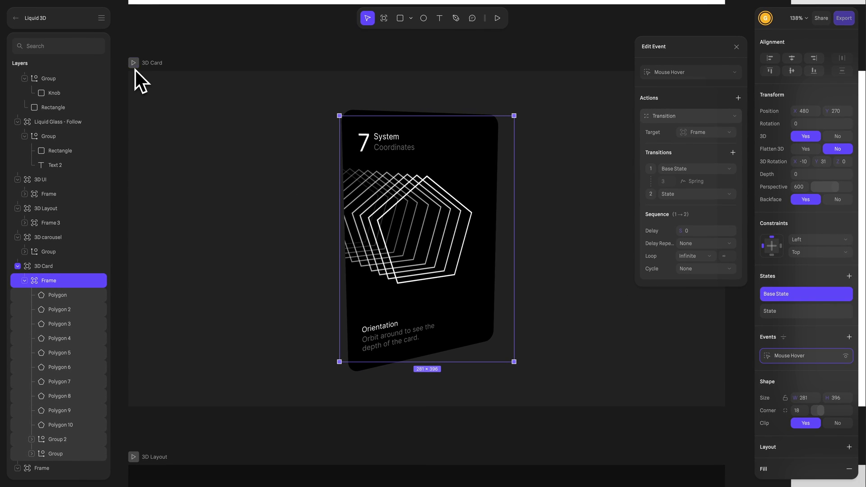
click(134, 65)
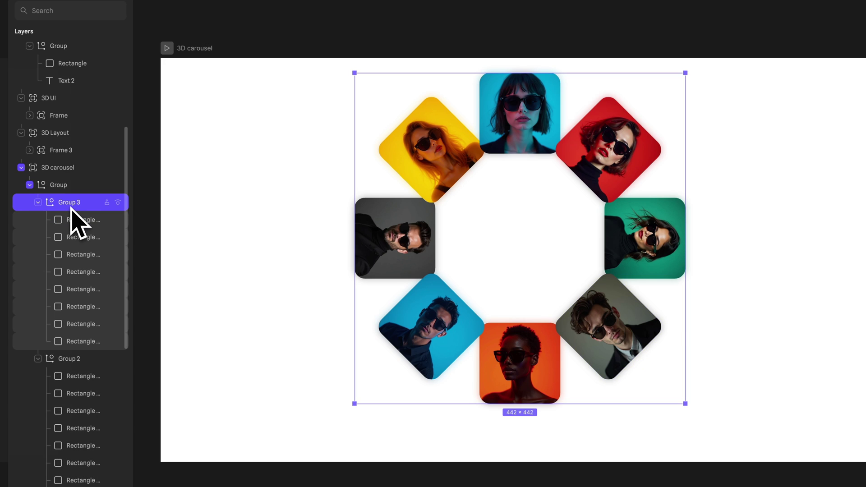
Step: Enable 3D on the outer group in 3D carousel and adjust its X rotation
click(52, 186)
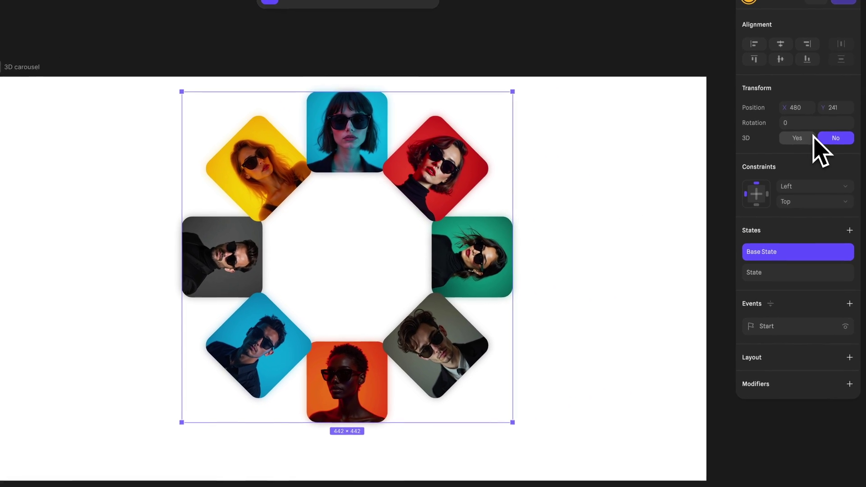
click(807, 139)
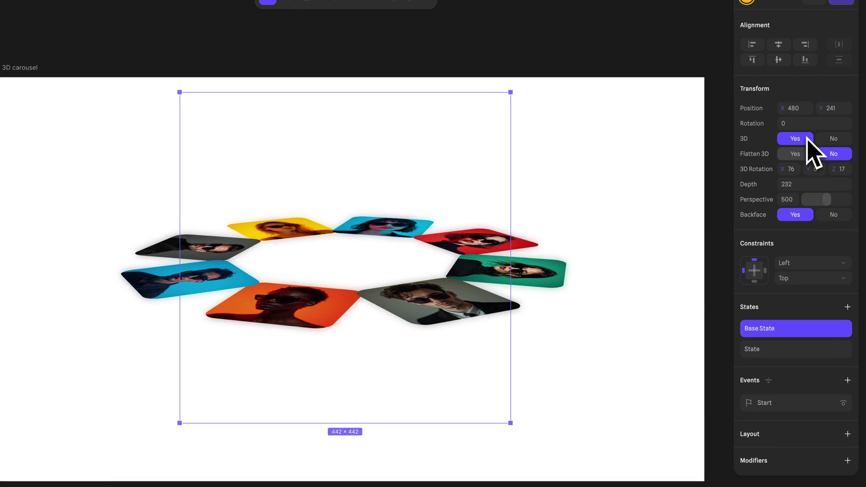
drag(784, 170, 783, 173)
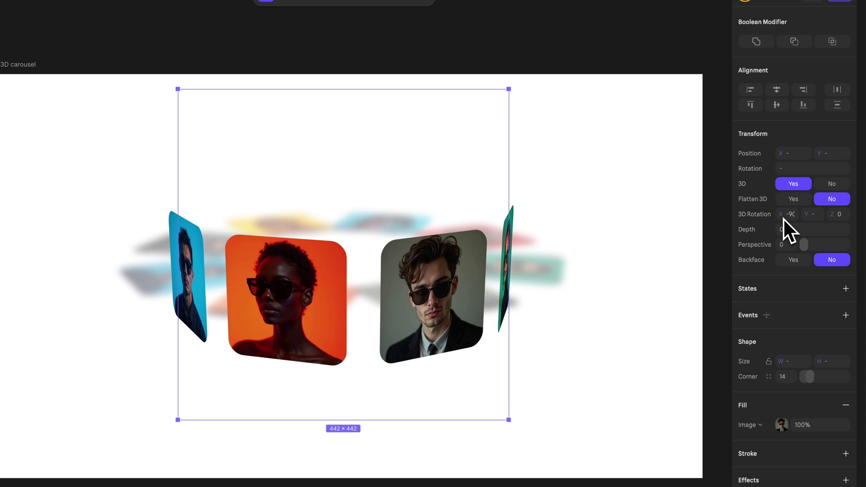
Step: Try the X rotation and both Backface options on Group 3's images, restoring Backface to No
drag(782, 217, 796, 204)
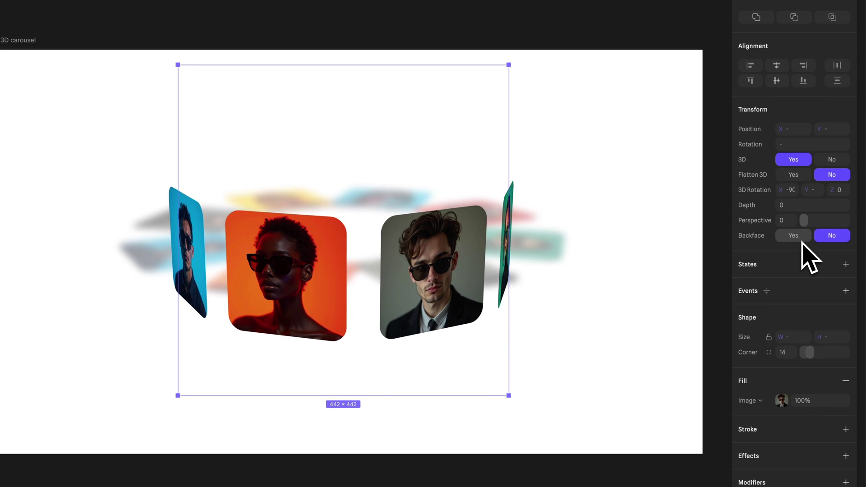
click(801, 243)
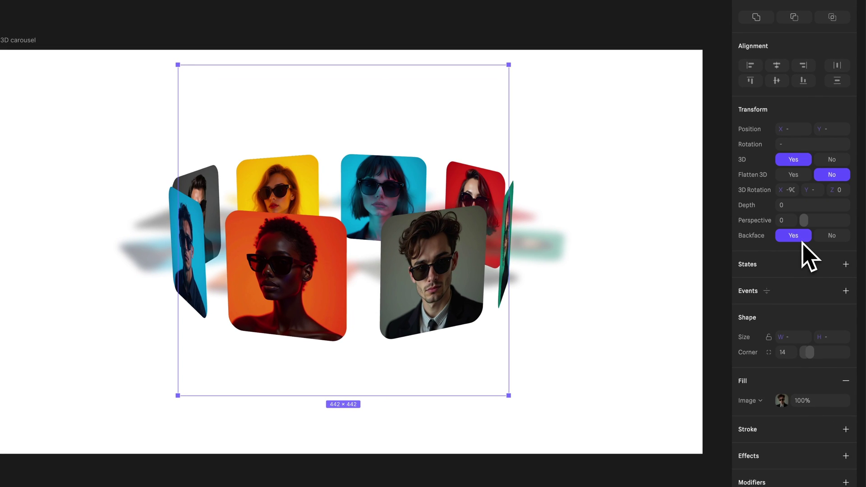
click(832, 237)
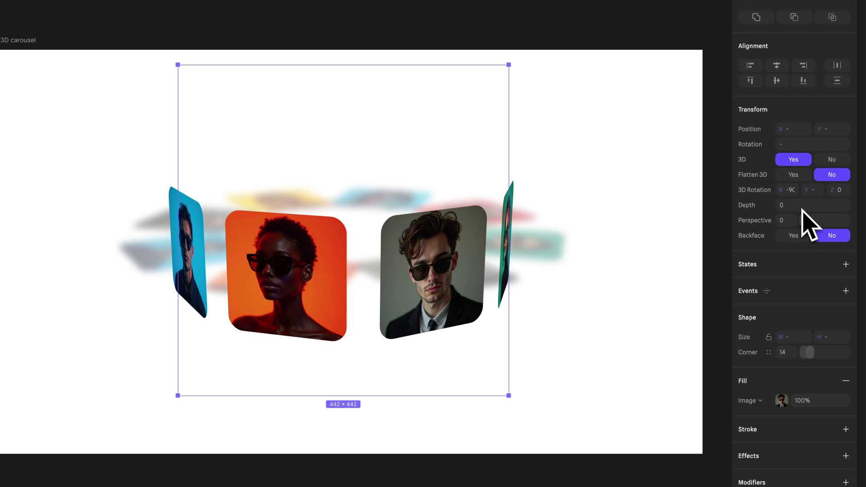
click(794, 235)
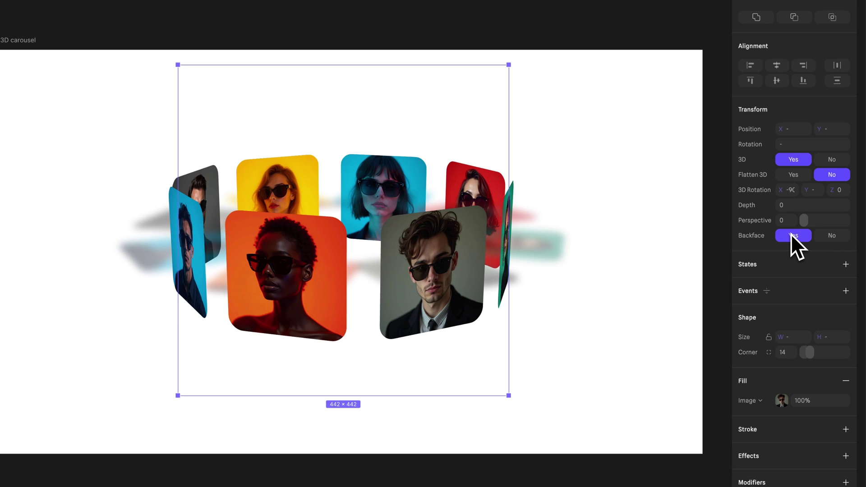
click(832, 235)
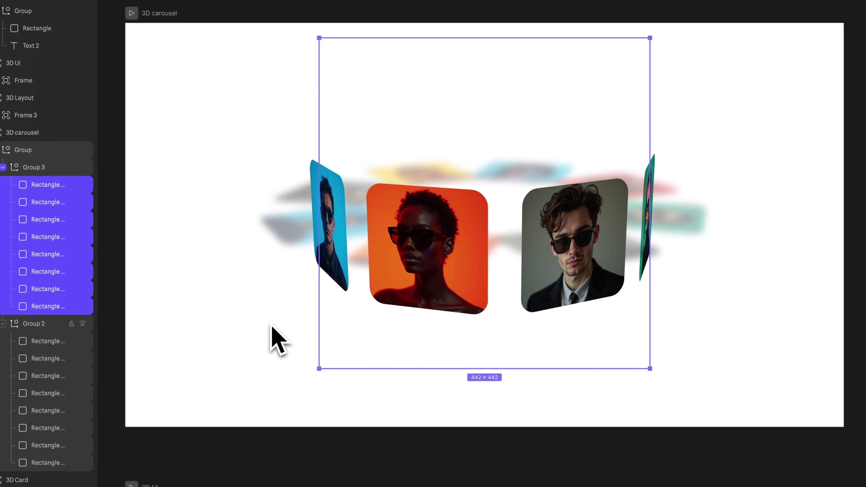
Step: Select all the rectangles in Group 2, compare both Backface options and set Backface to No
click(60, 325)
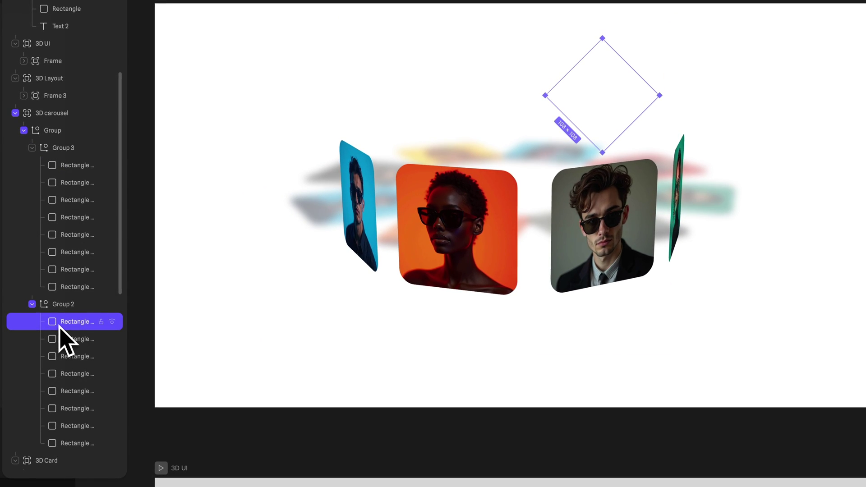
shift+click(73, 444)
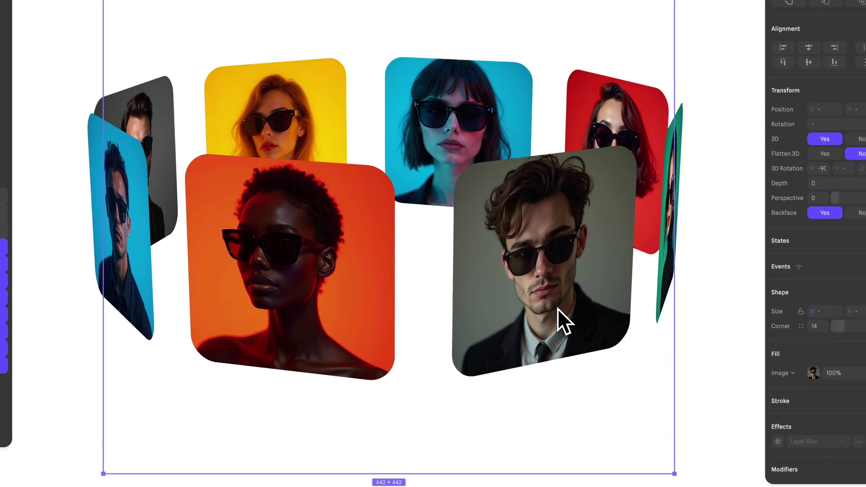
click(861, 212)
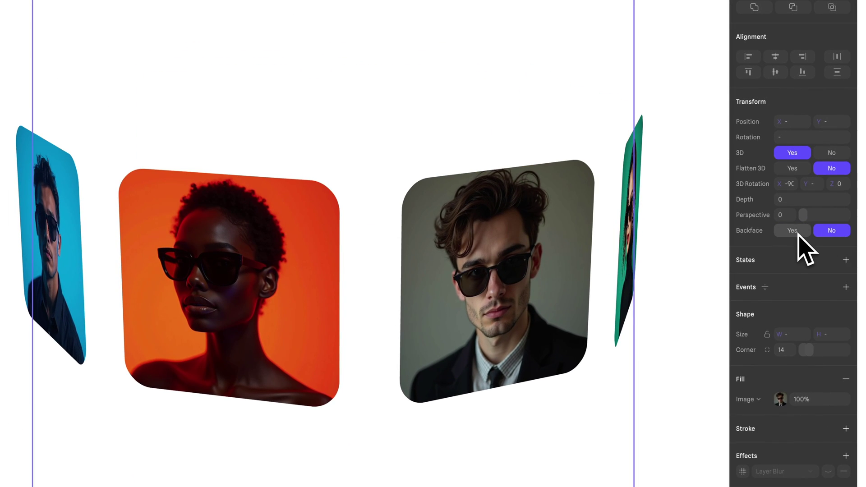
click(794, 231)
click(827, 230)
click(804, 234)
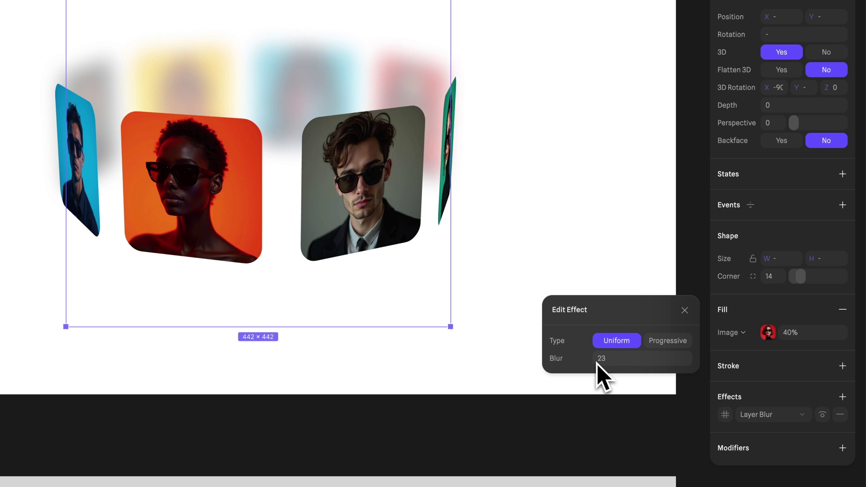
Step: Try a Layer Blur of 3 on Group 2's images, then set the blur to 10
double_click(598, 363)
text(3)
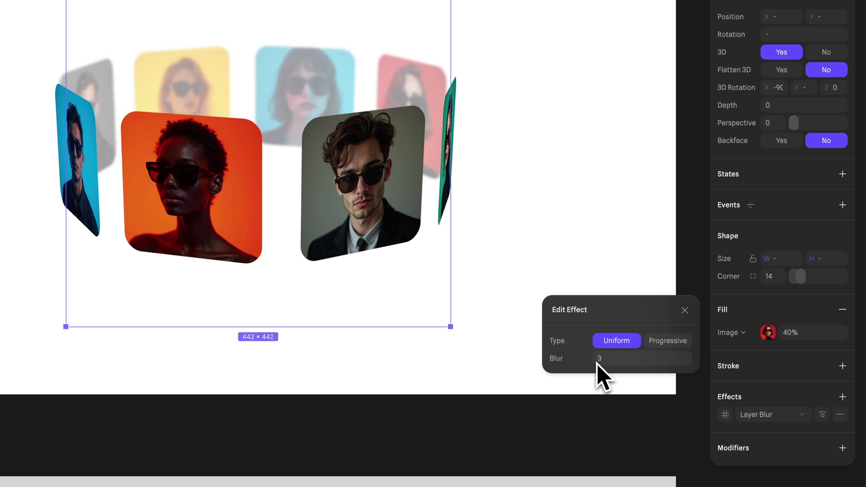
text(10)
Step: Try 100% image fill opacity on Group 2's rectangles, set it to 42%, and select Group 3
click(784, 333)
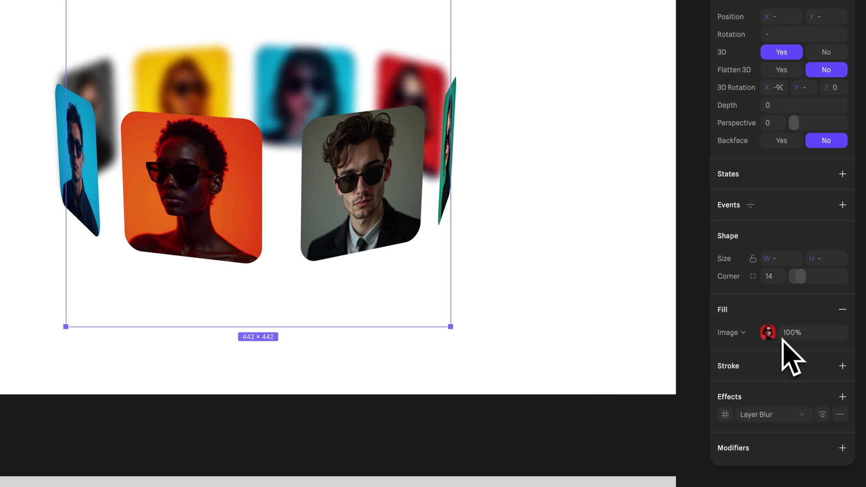
text(9)
key(BackSpace)
text(100)
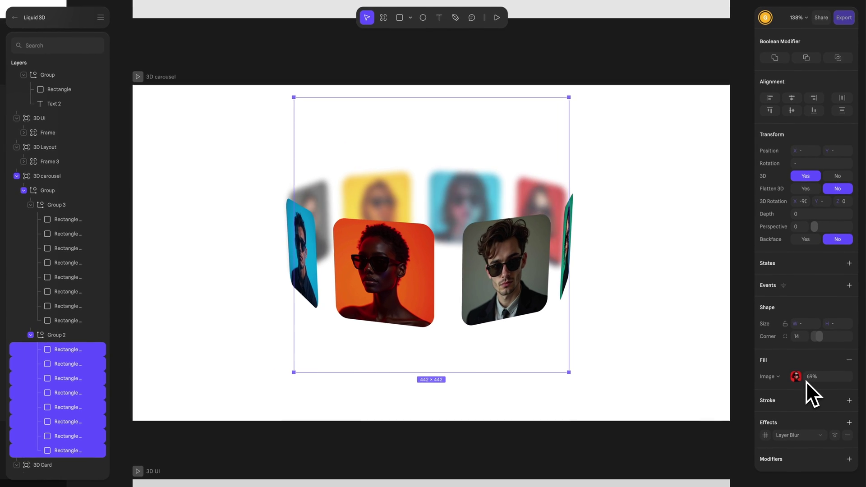
key(BackSpace)
key(BackSpace)
key(BackSpace)
text(42)
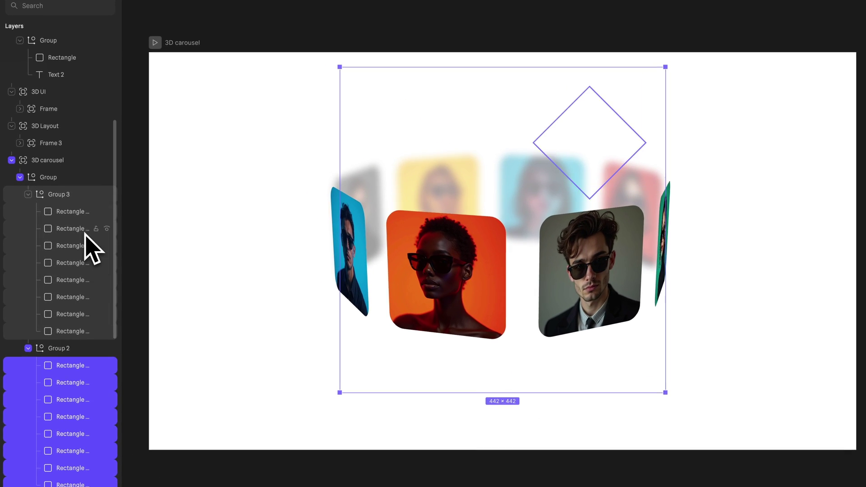
click(63, 193)
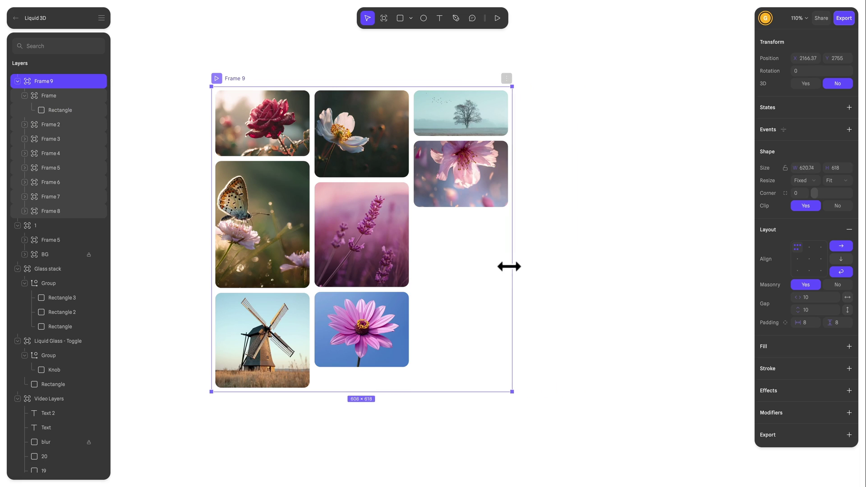
Step: Widen the masonry image gallery Frame 9 to reflow its photos
drag(508, 267, 715, 259)
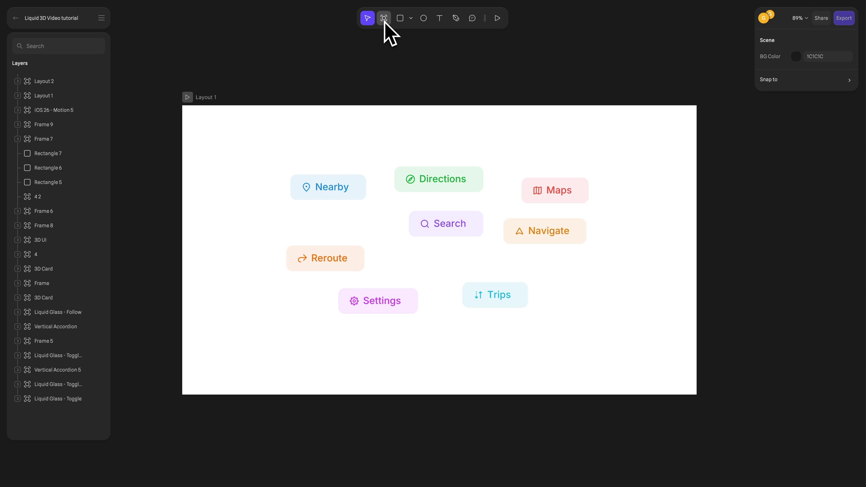
Step: Draw a frame about 971 × 569 around all the buttons in Layout 1 and add a layout to it
click(384, 19)
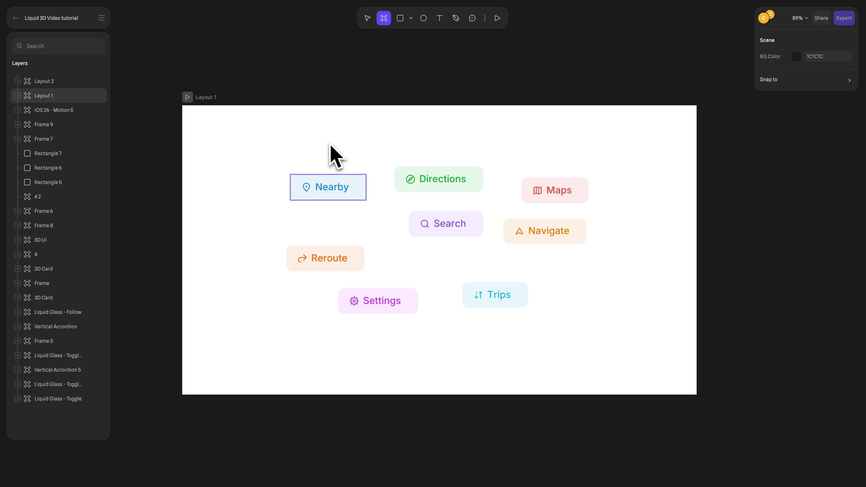
click(255, 143)
drag(483, 303, 638, 366)
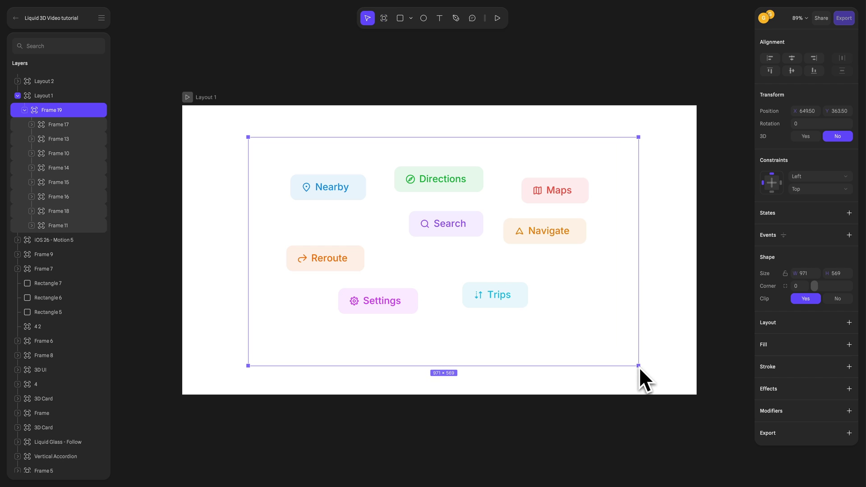
click(848, 322)
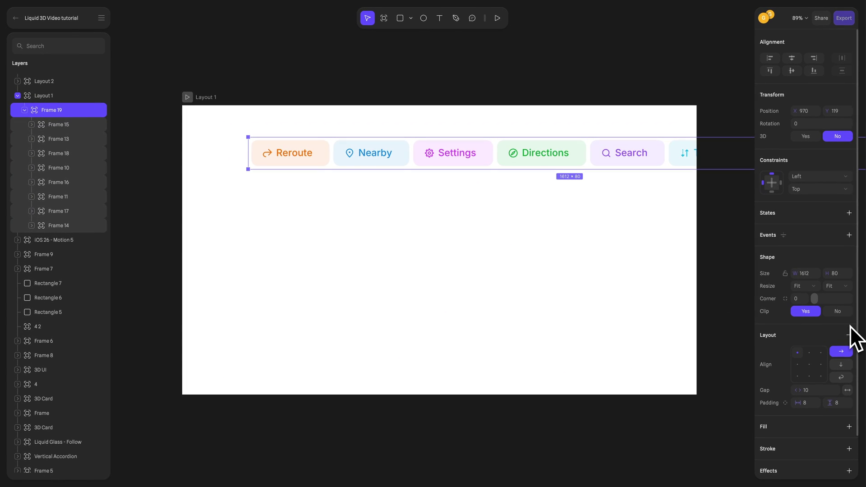
Step: Try a vertical layout on the new frame, switch it to wrapping, and narrow the frame to about 870 wide
click(835, 363)
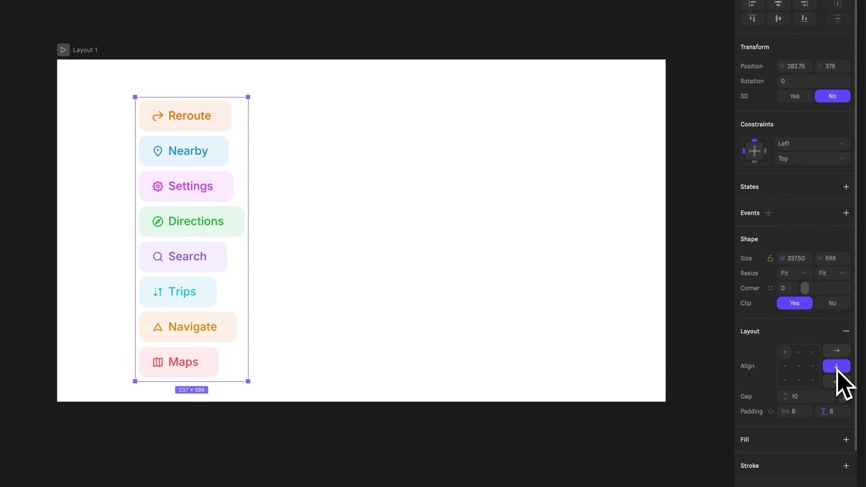
click(838, 381)
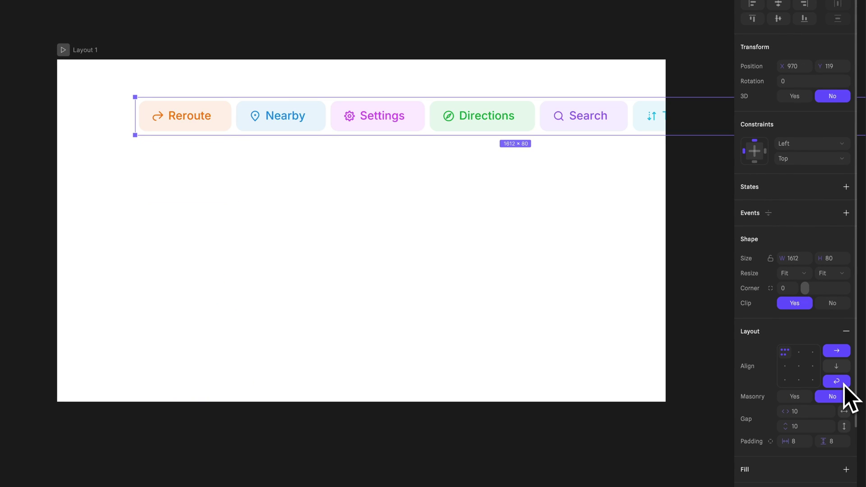
ctrl+scroll(694, 325, down, 3)
scroll(676, 318, right, 3)
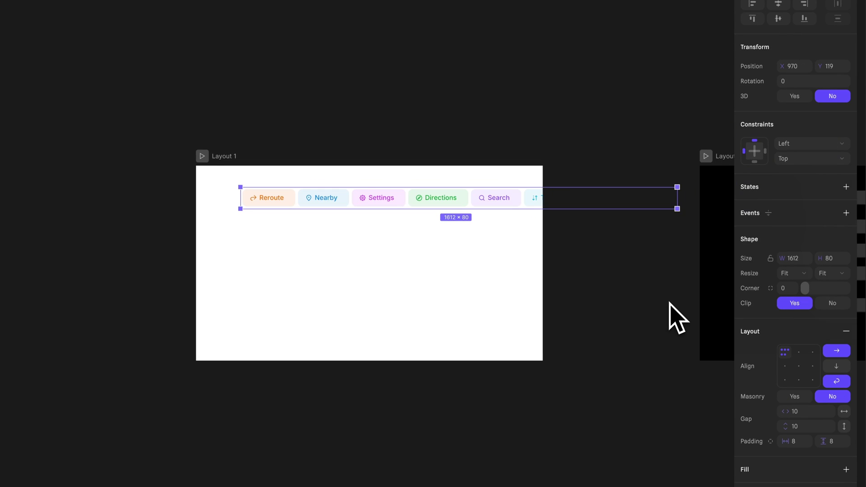
drag(676, 197, 474, 247)
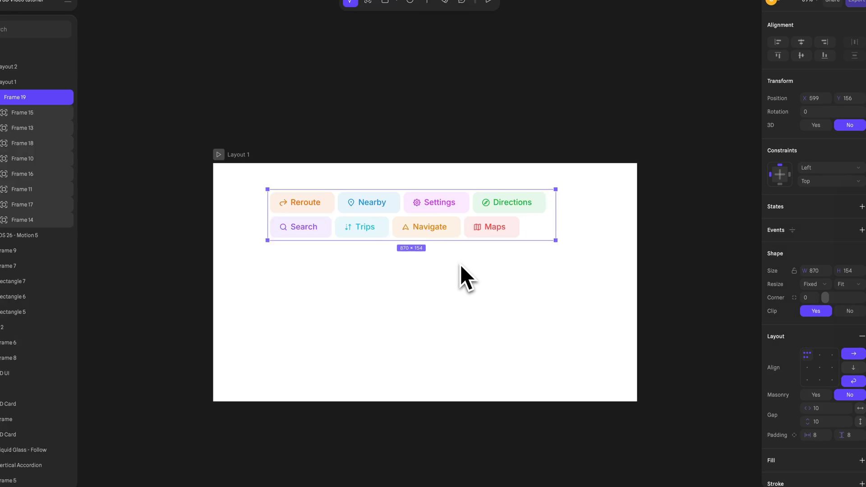
Step: Set the Nearby button's width to Fill in the vertical stack, and resize the stretched button by hand
ctrl+scroll(470, 269, down, 2)
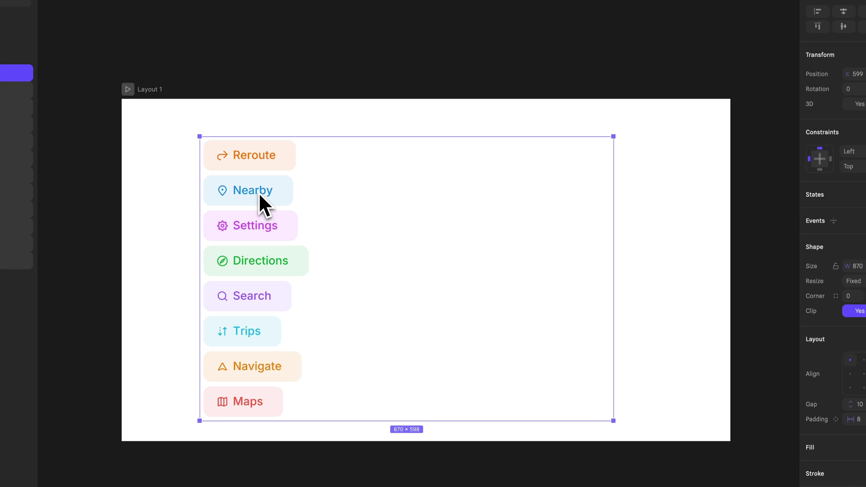
click(259, 195)
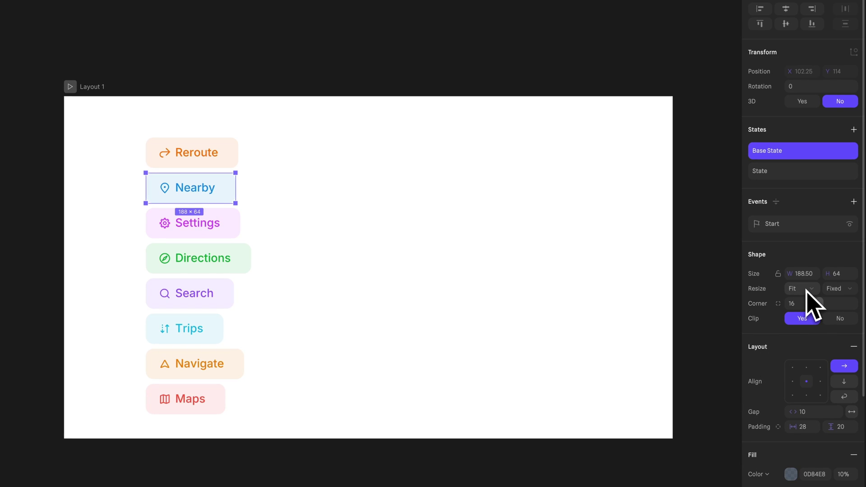
click(805, 288)
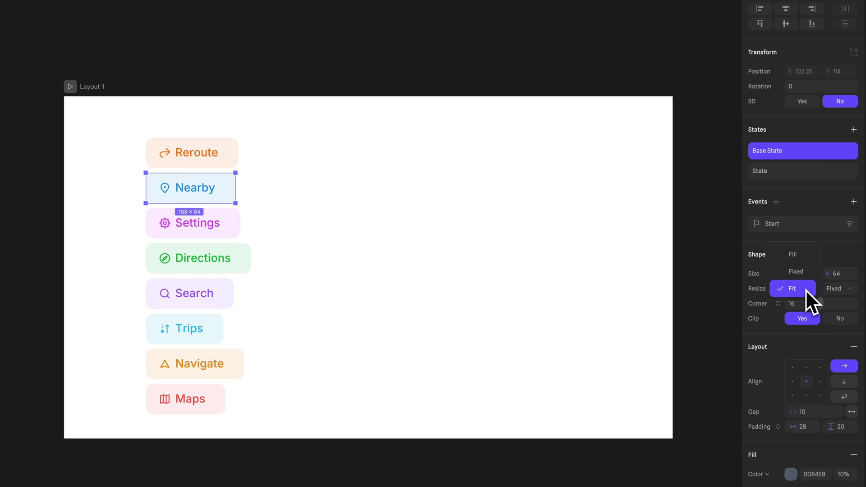
click(799, 254)
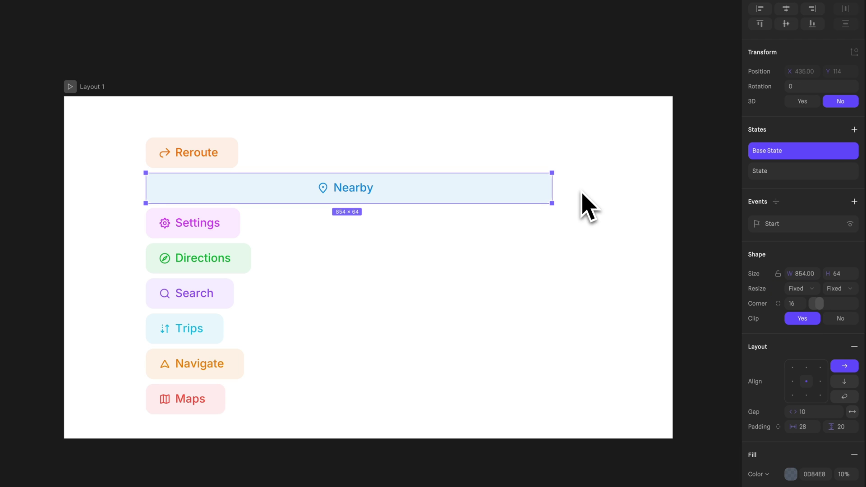
drag(551, 184, 290, 201)
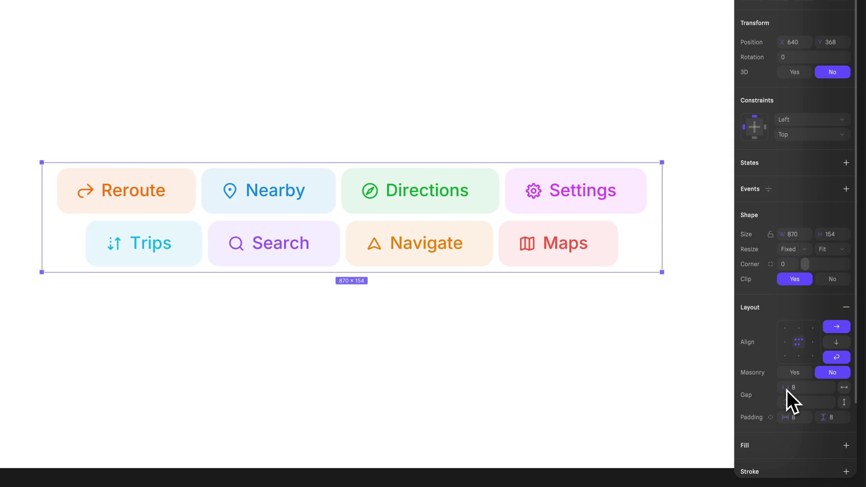
Step: Adjust the wrapped button frame's horizontal gap, and reorder its buttons with Navigate before Maps and Trips ahead of Search
drag(787, 401, 787, 401)
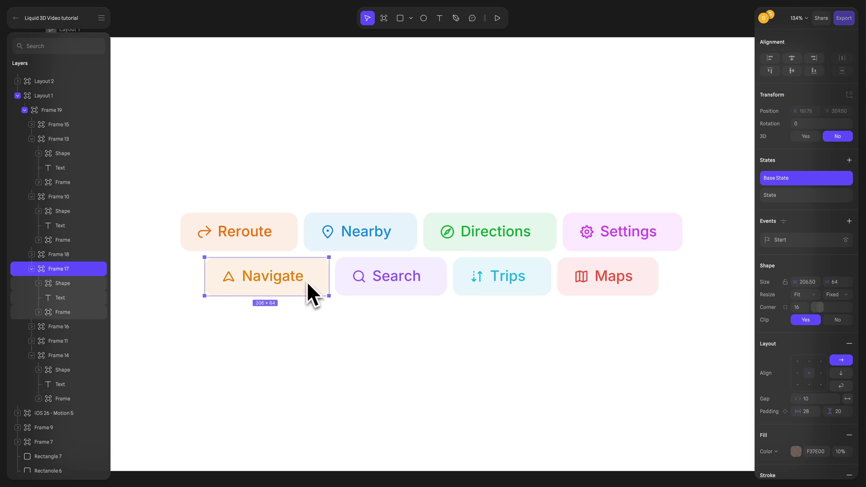
drag(305, 290, 569, 281)
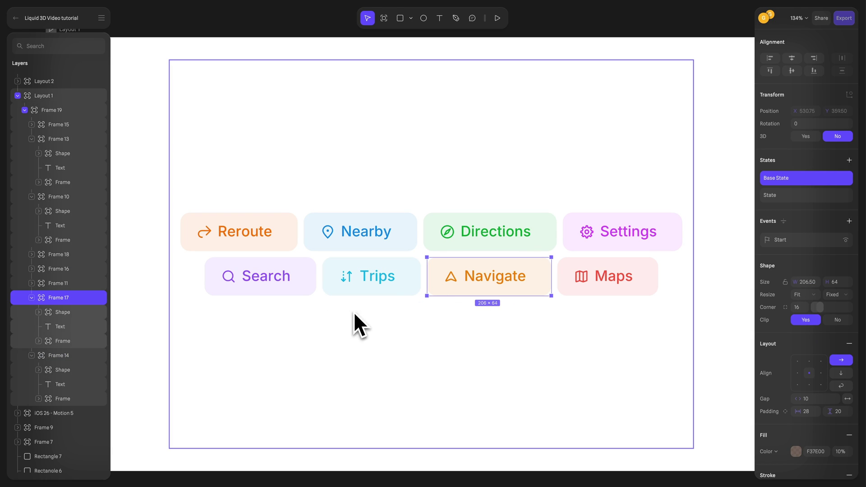
click(67, 283)
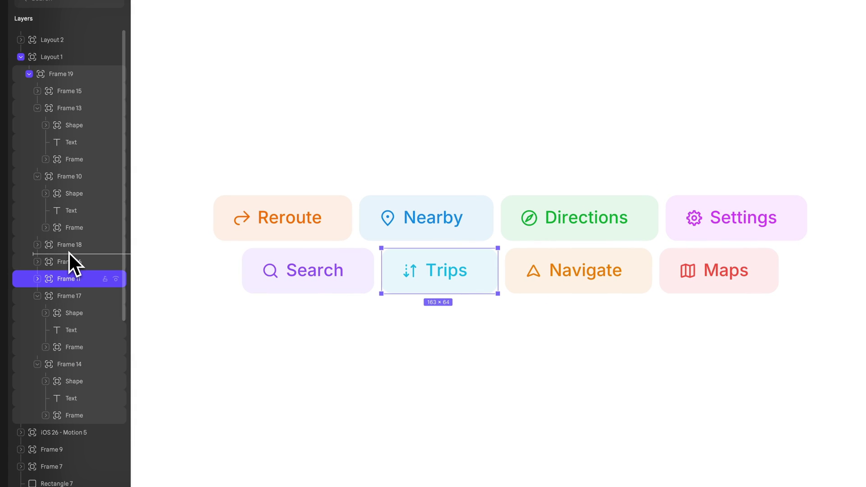
drag(69, 251, 69, 253)
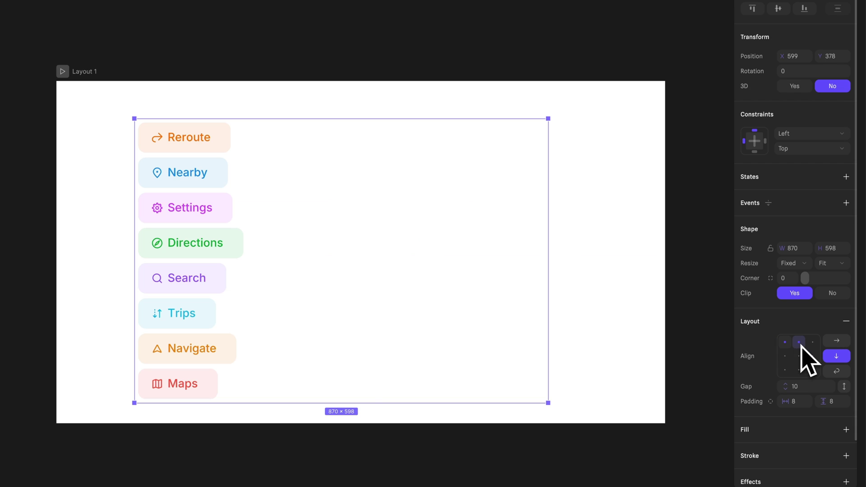
Step: Try top-centre, top-right and top-left alignment on the vertical button stack, and resize the frame's height with automatic gap
click(799, 343)
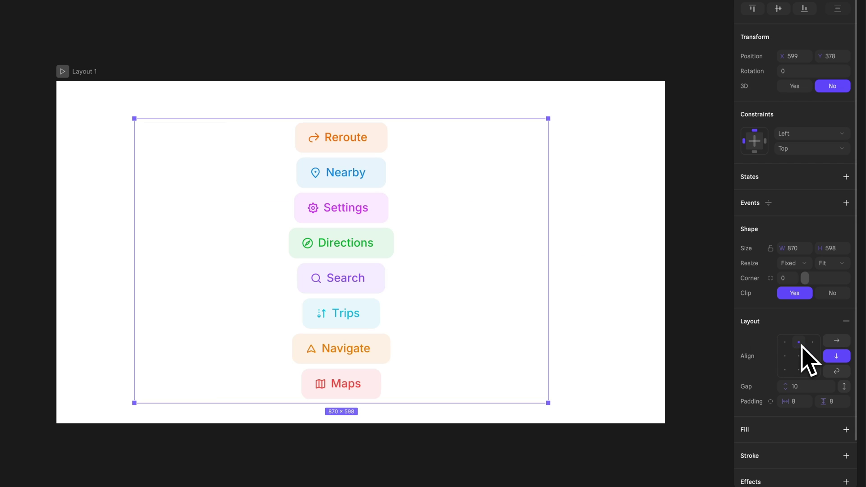
click(811, 343)
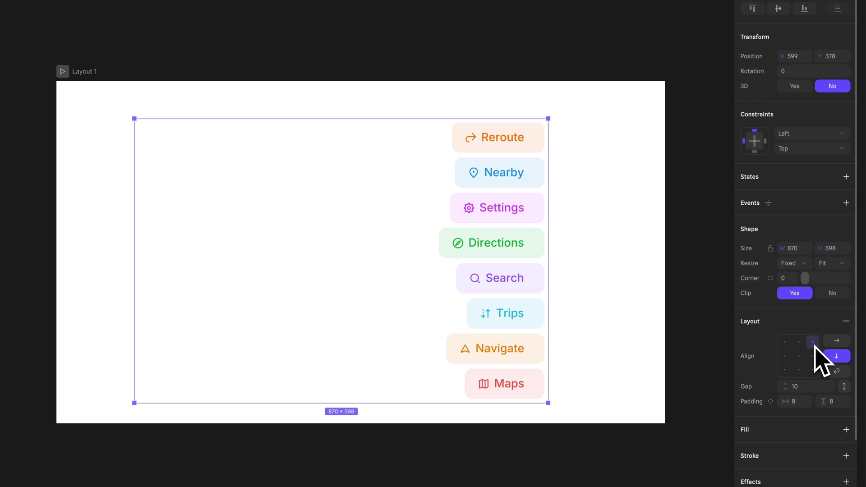
click(799, 342)
click(784, 343)
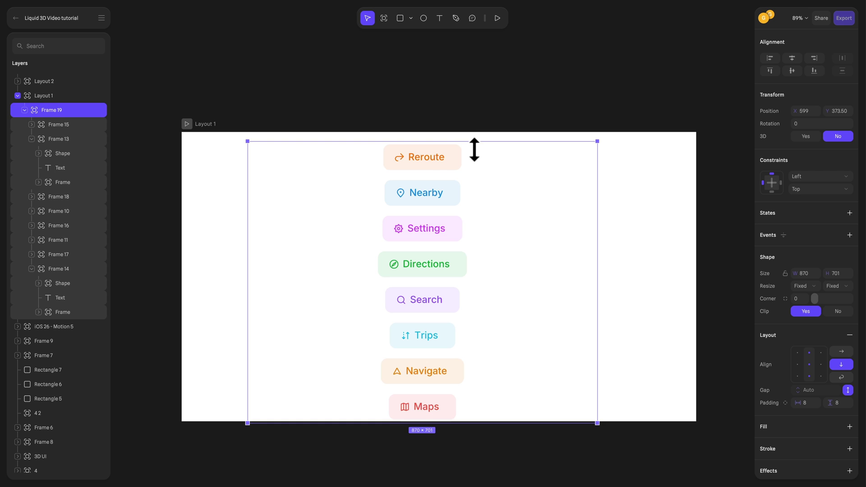
mouse_move(474, 149)
alt+mouse_down()
mouse_move(479, 108)
mouse_move(476, 182)
mouse_move(487, 75)
mouse_move(485, 151)
alt+mouse_up()
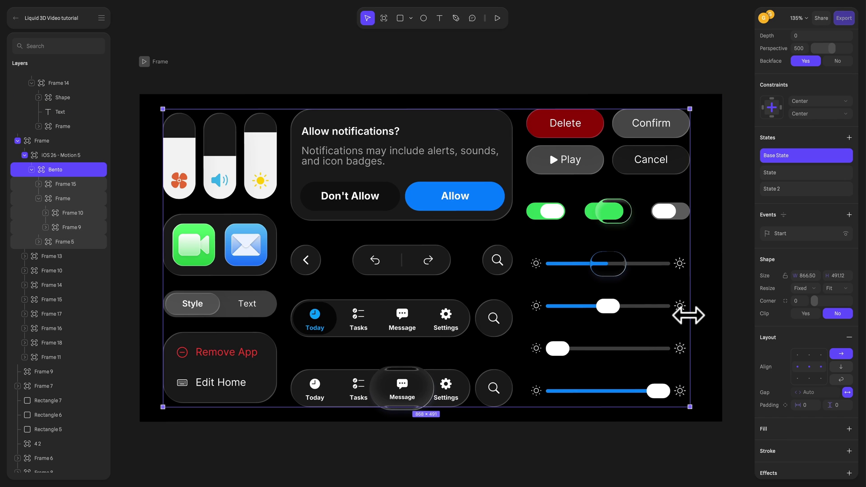
Step: Widen the Bento frame to about 888, and resize the height of its middle column frame
drag(684, 313, 702, 321)
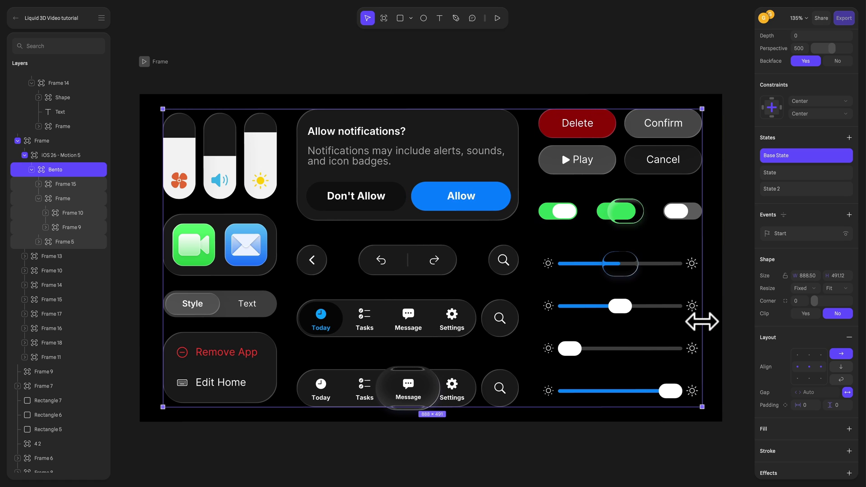
double_click(440, 232)
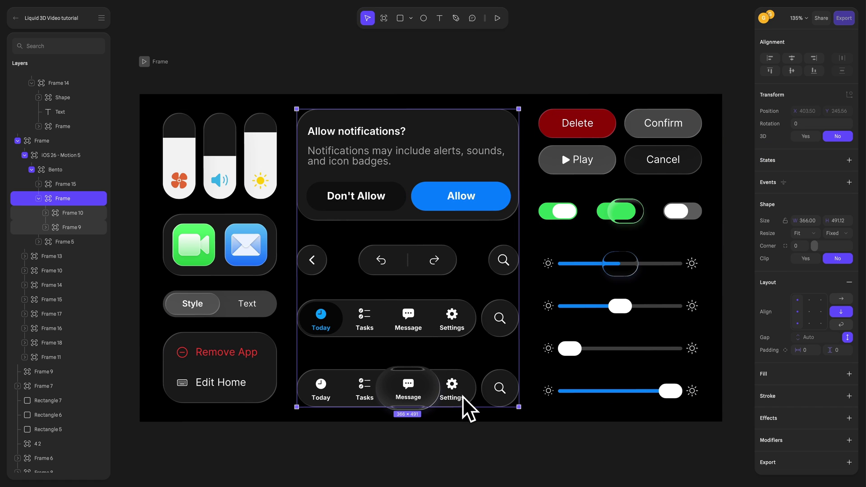
mouse_move(462, 406)
mouse_down()
mouse_move(464, 357)
mouse_move(464, 390)
mouse_up()
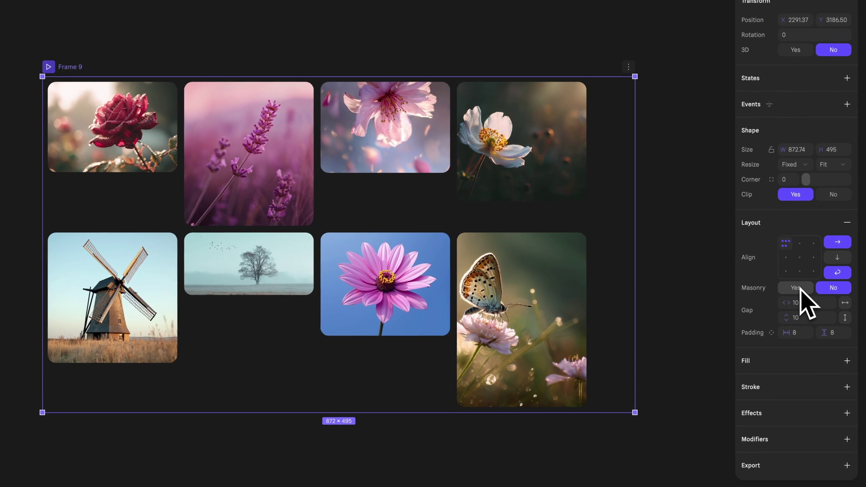
Step: Turn on masonry for photo gallery Frame 9, compare it with masonry off, and resize the frame's width to reflow the photos
click(794, 288)
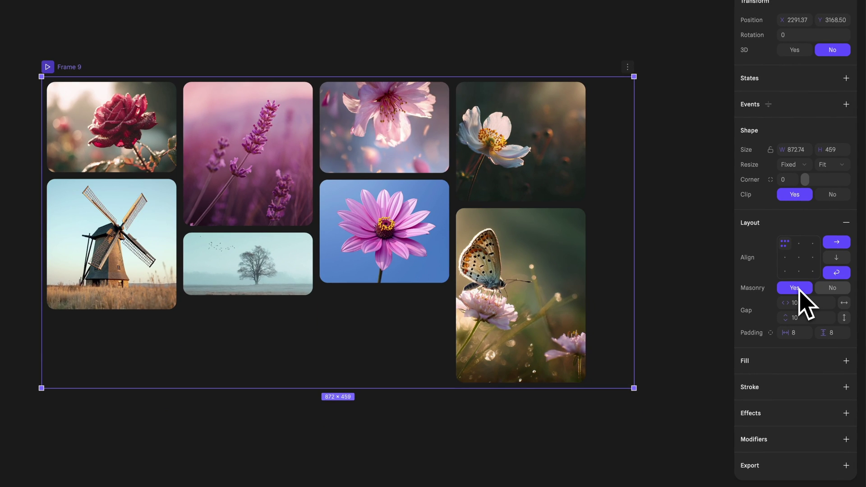
click(832, 288)
click(801, 291)
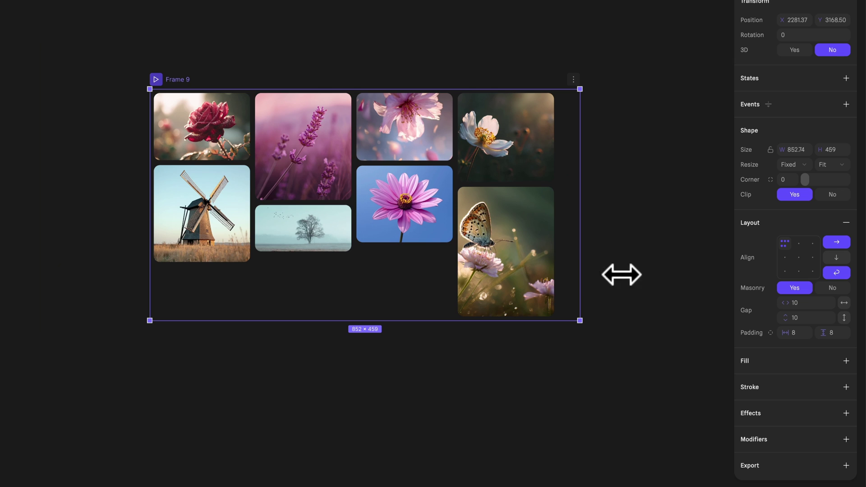
drag(557, 261, 649, 258)
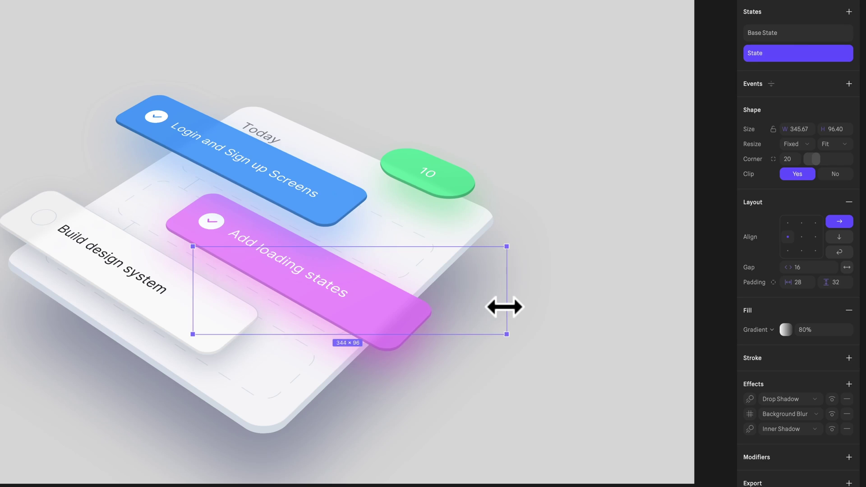
Step: Resize the pink Add loading states card to about 339 wide in its State
mouse_move(502, 306)
mouse_down()
mouse_move(421, 323)
mouse_move(525, 321)
mouse_move(419, 323)
mouse_move(505, 321)
mouse_up()
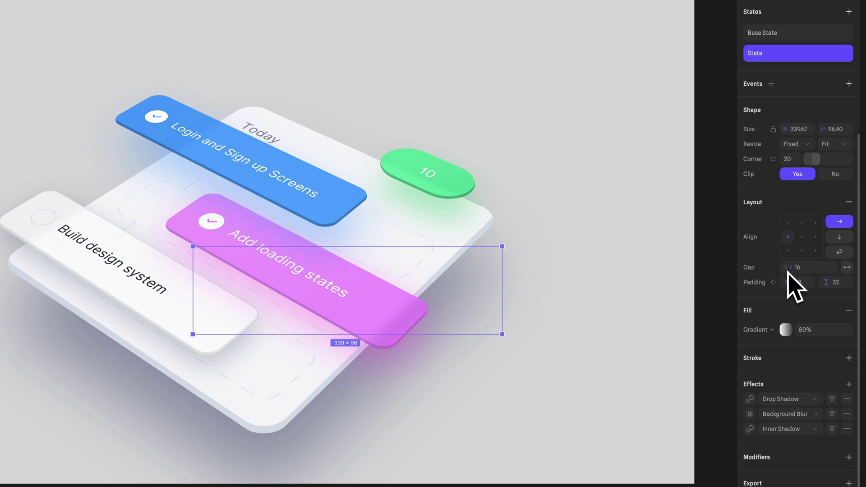